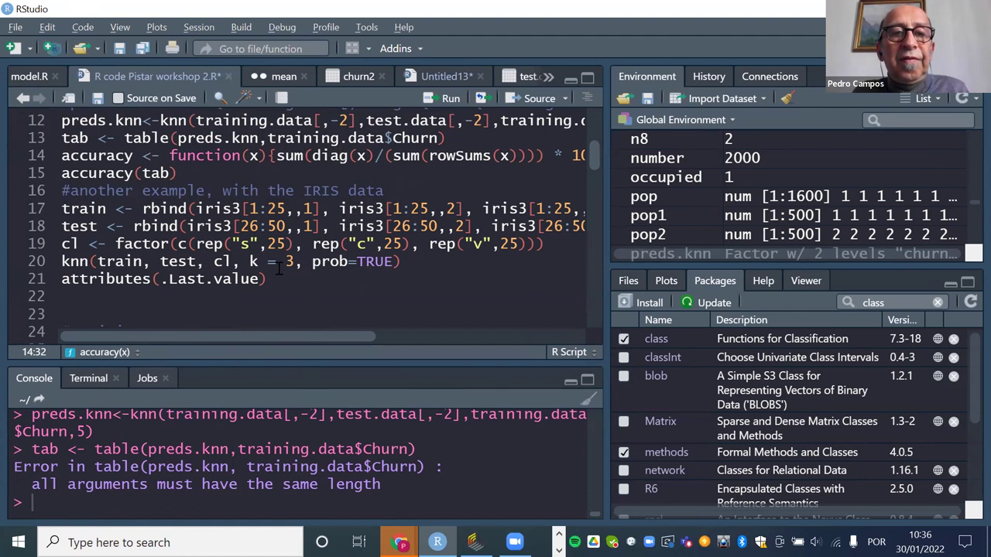
pyautogui.click(80, 208)
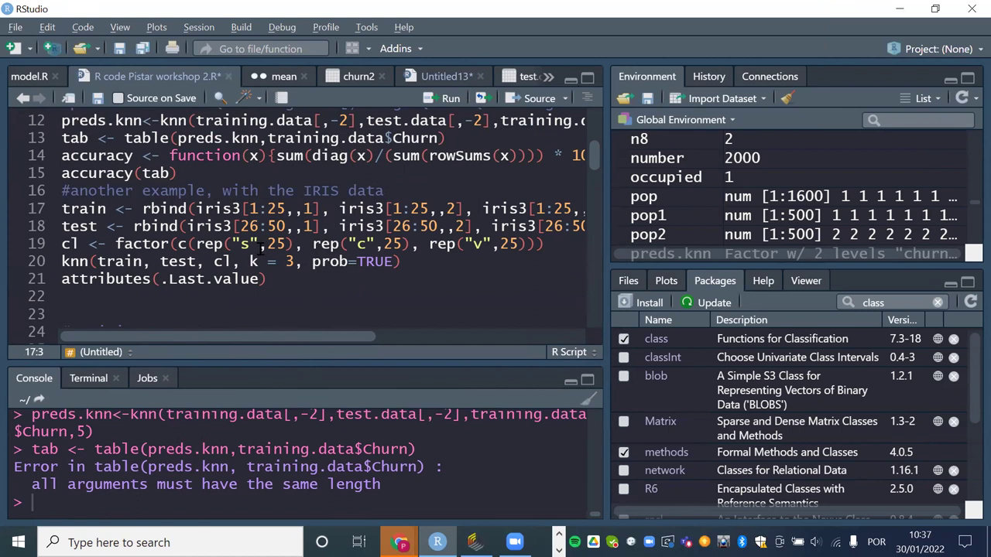
pyautogui.click(208, 262)
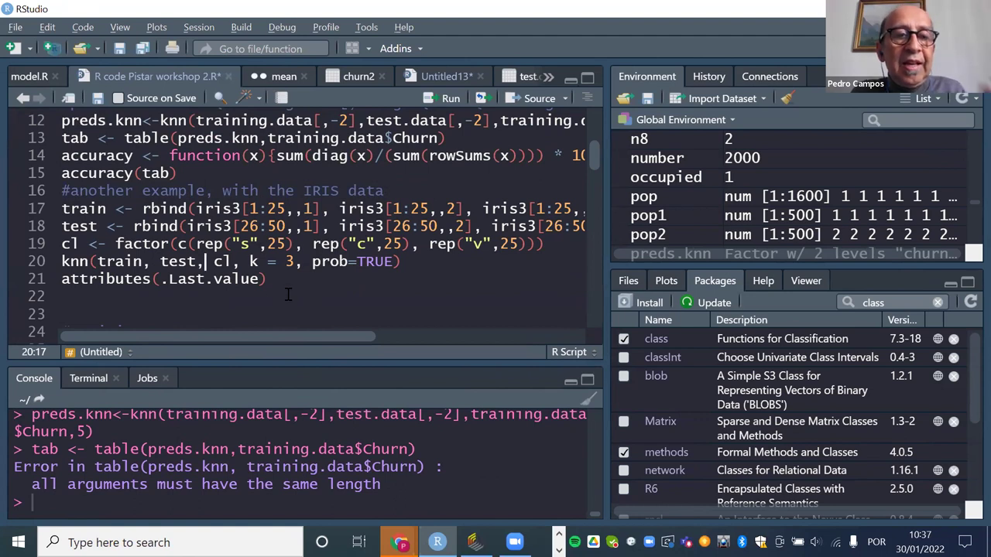
pyautogui.click(267, 281)
pyautogui.moveTo(247, 359); pyautogui.dragTo(247, 328)
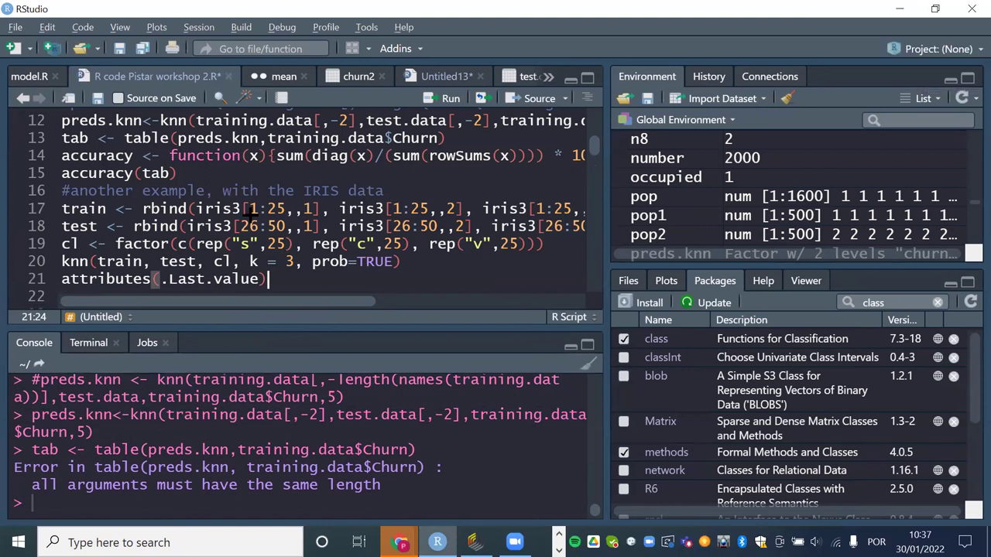
# Switch to RapidMiner Studio and dismiss its welcome dialog to work in the empty process
pyautogui.hotkey('alt', 'Tab')
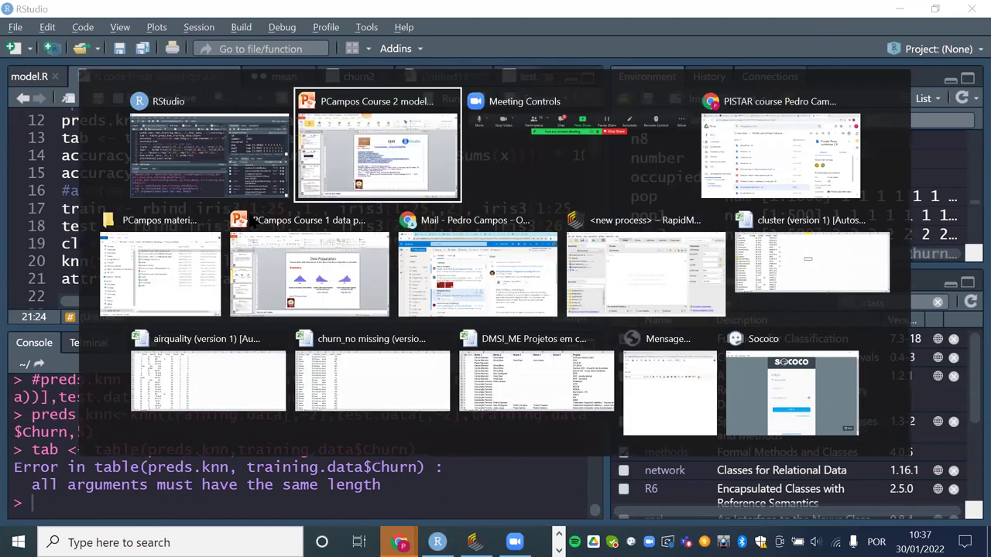
pyautogui.hotkey('alt', 'Tab')
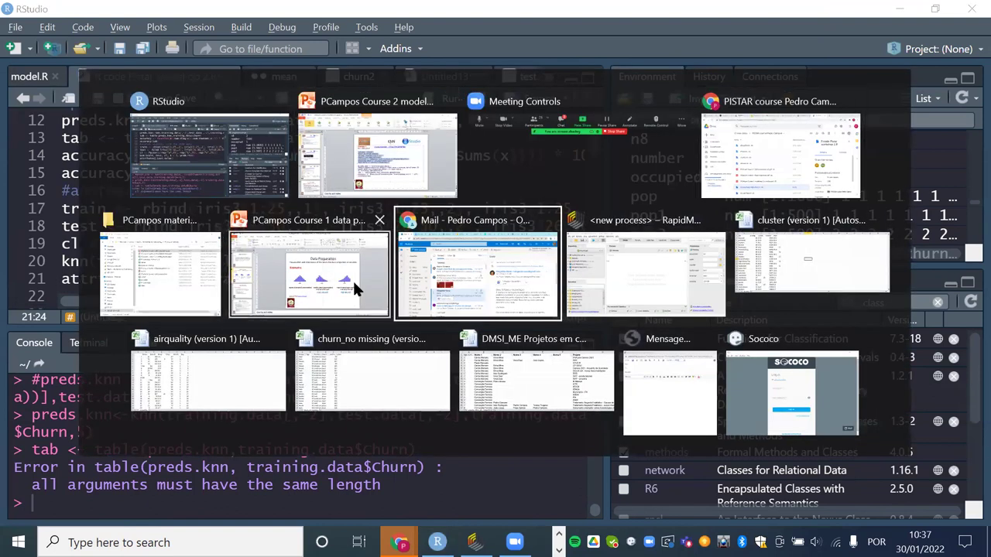
pyautogui.hotkey('alt', 'Tab')
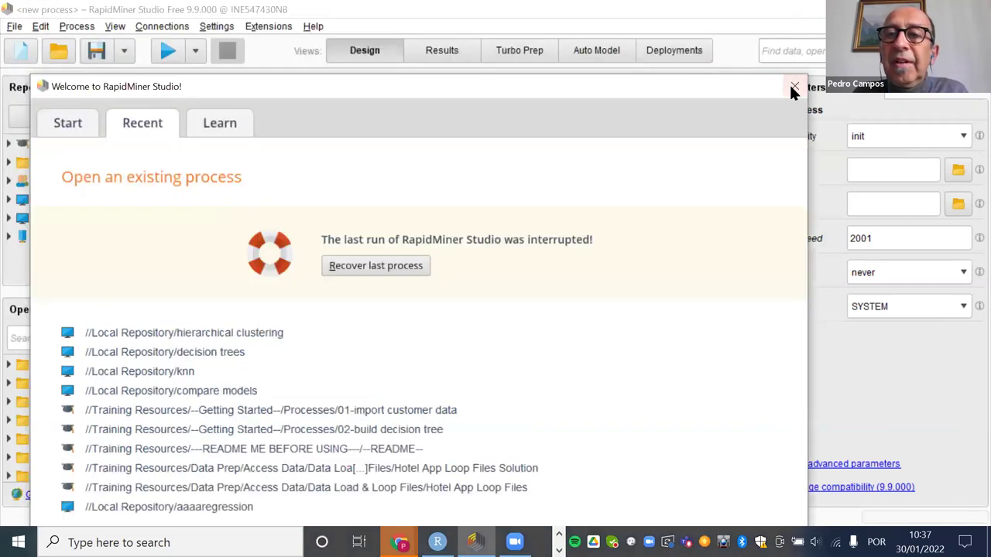
pyautogui.click(794, 87)
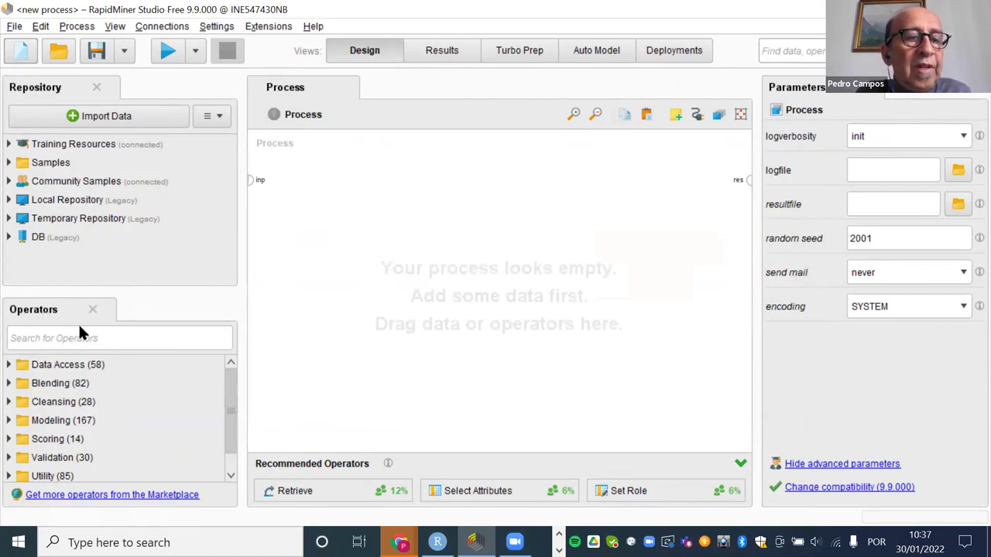
# Add a Read CSV operator from the file-reading operators to the empty process, near the process input
pyautogui.click(10, 364)
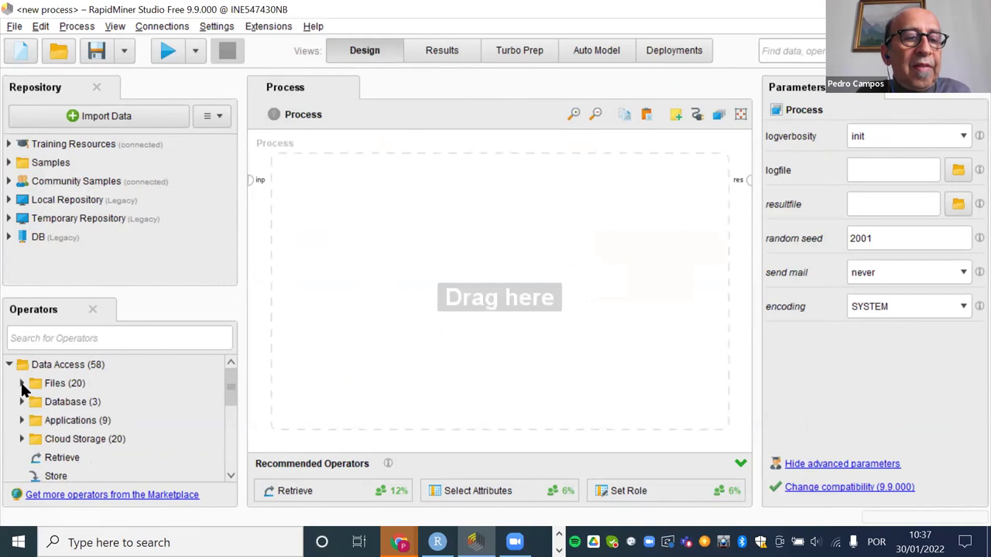
pyautogui.click(22, 385)
pyautogui.click(34, 402)
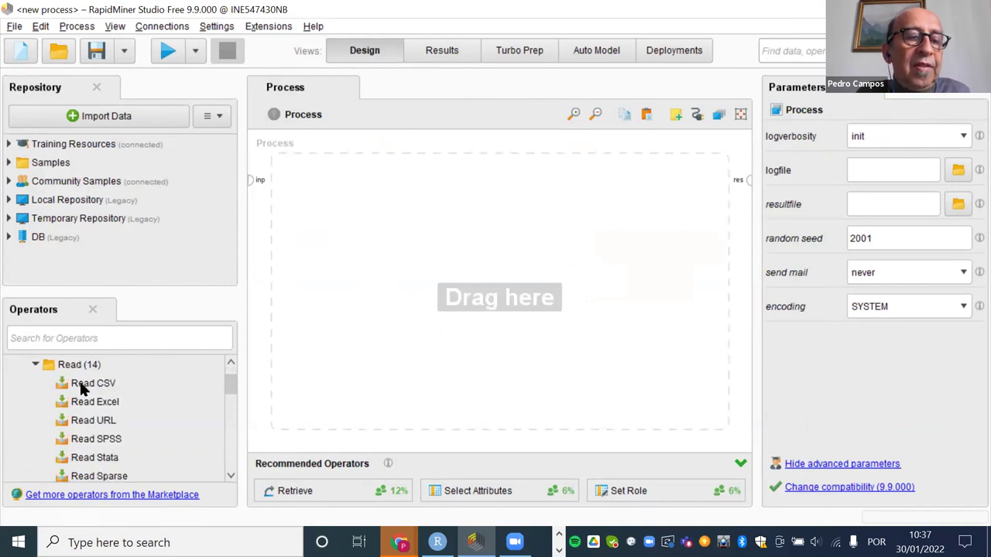
pyautogui.click(81, 385)
pyautogui.moveTo(82, 387); pyautogui.dragTo(319, 186)
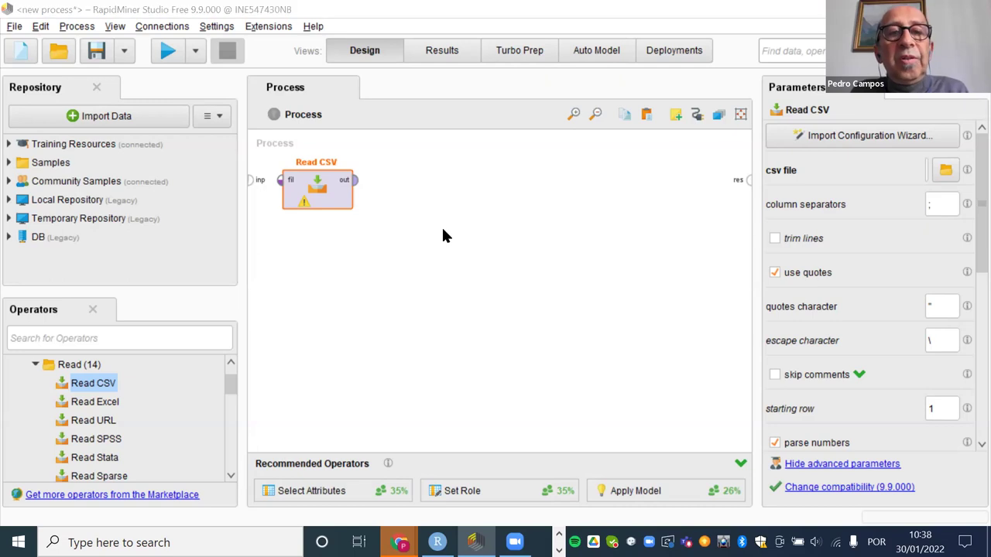
# Switch to the PowerPoint course deck and present the slide on running a KNN with RapidMiner
pyautogui.hotkey('alt', 'Tab')
pyautogui.hotkey('alt', 'Tab')
pyautogui.click(310, 243)
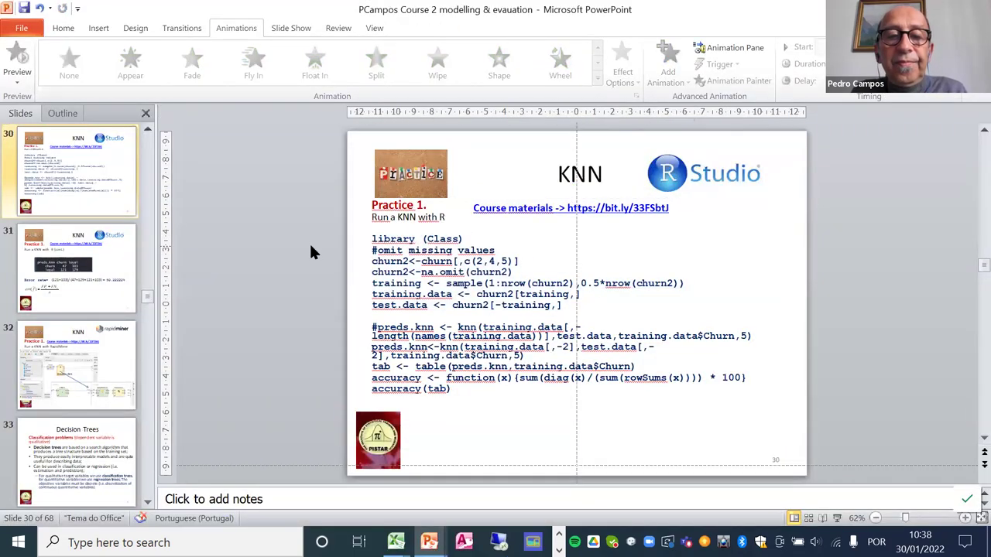
pyautogui.scroll(-1, 310, 244)
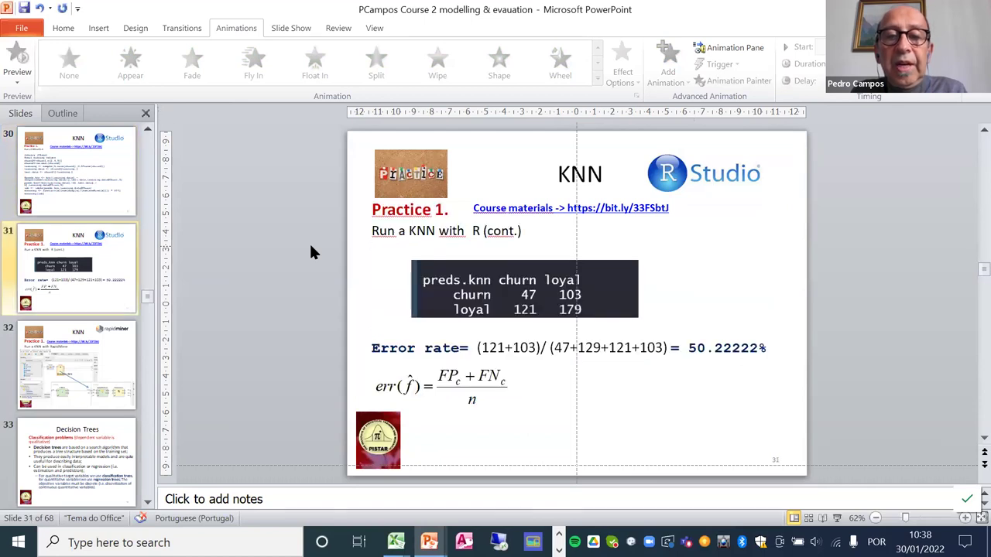
pyautogui.scroll(-1, 313, 252)
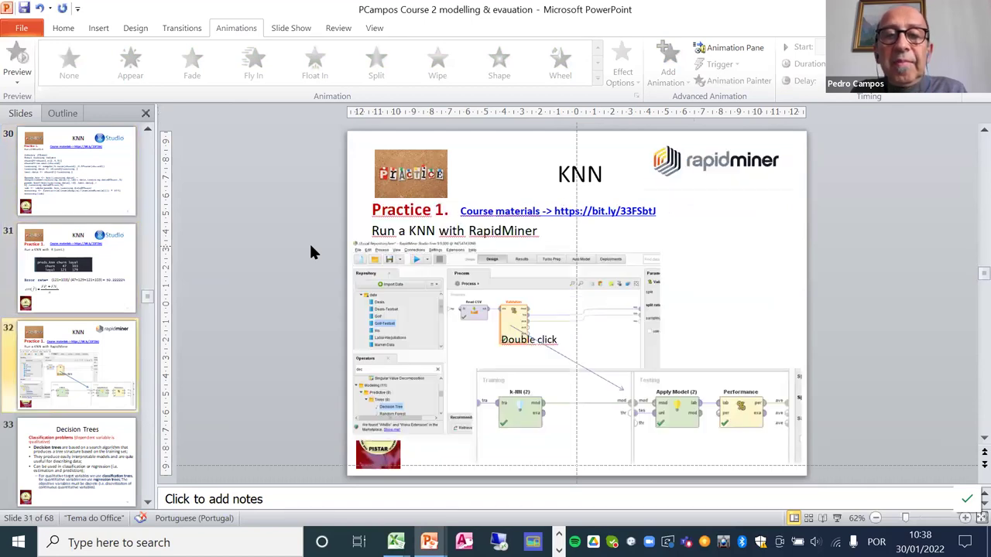
pyautogui.click(837, 518)
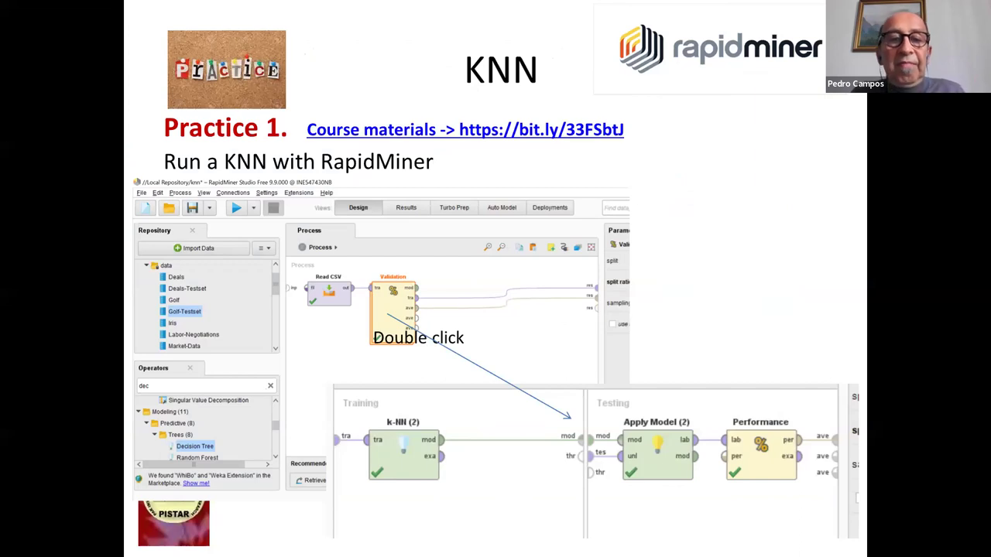
# Return to RapidMiner Studio and start the import wizard of the Read CSV operator
pyautogui.hotkey('alt', 'Tab')
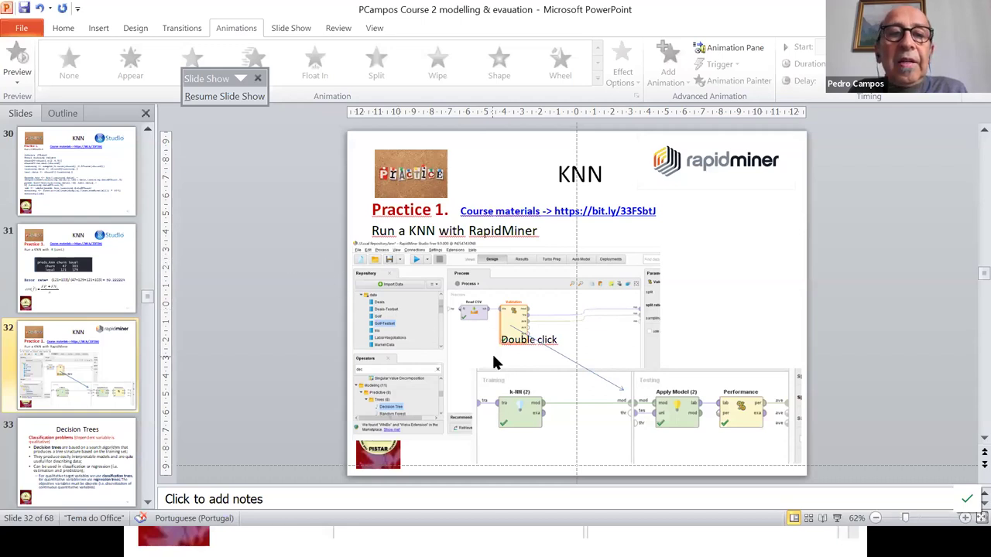
pyautogui.hotkey('alt', 'Tab')
pyautogui.press('Tab')
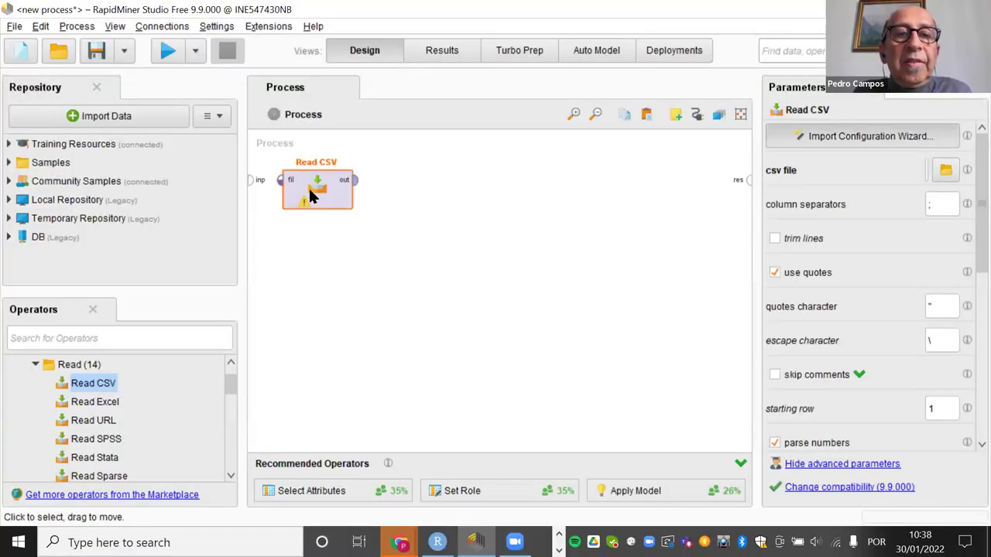
pyautogui.doubleClick(308, 186)
# Browse from This PC to Google Drive (G:), My Drive and the varios folder, down to the course materials folder
pyautogui.click(294, 130)
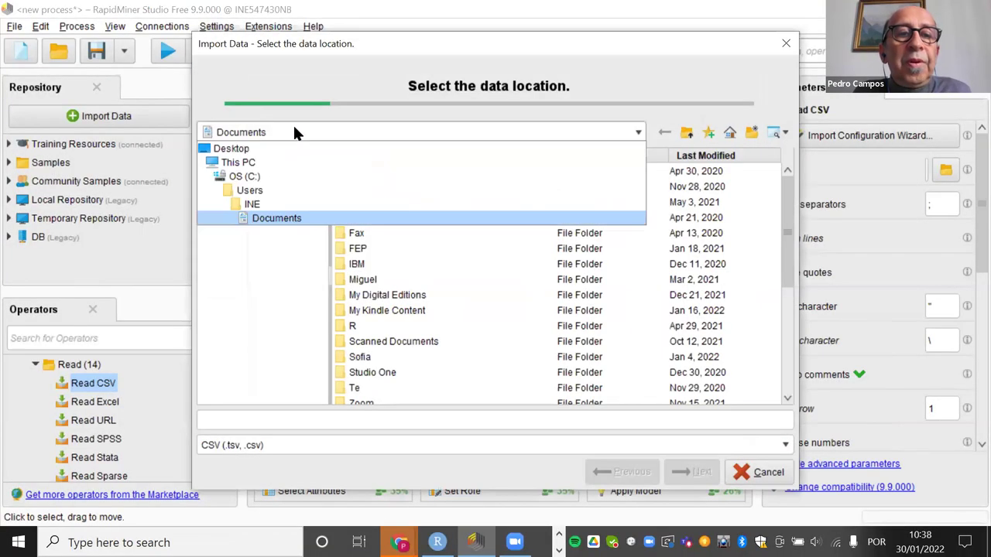
pyautogui.click(267, 160)
pyautogui.doubleClick(395, 231)
pyautogui.doubleClick(363, 176)
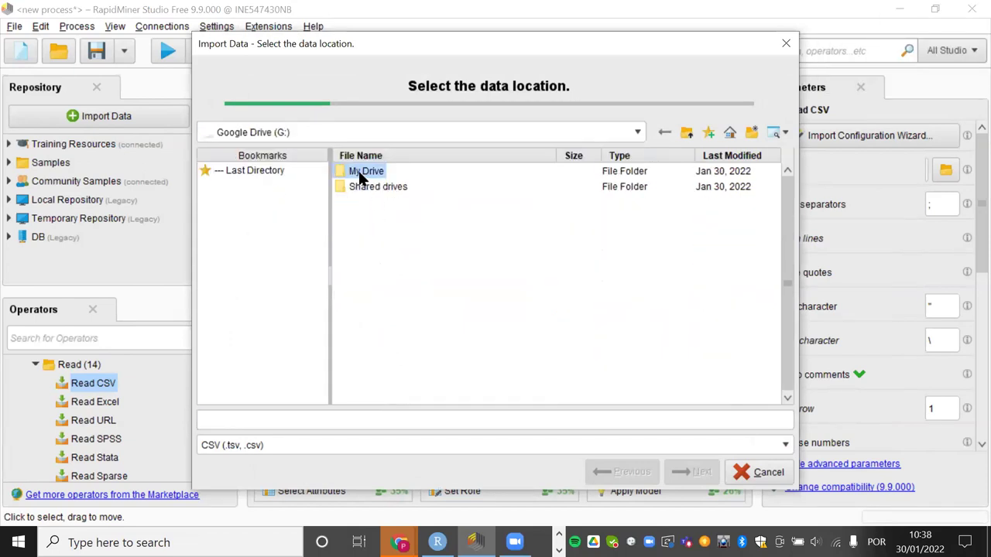
pyautogui.press('v')
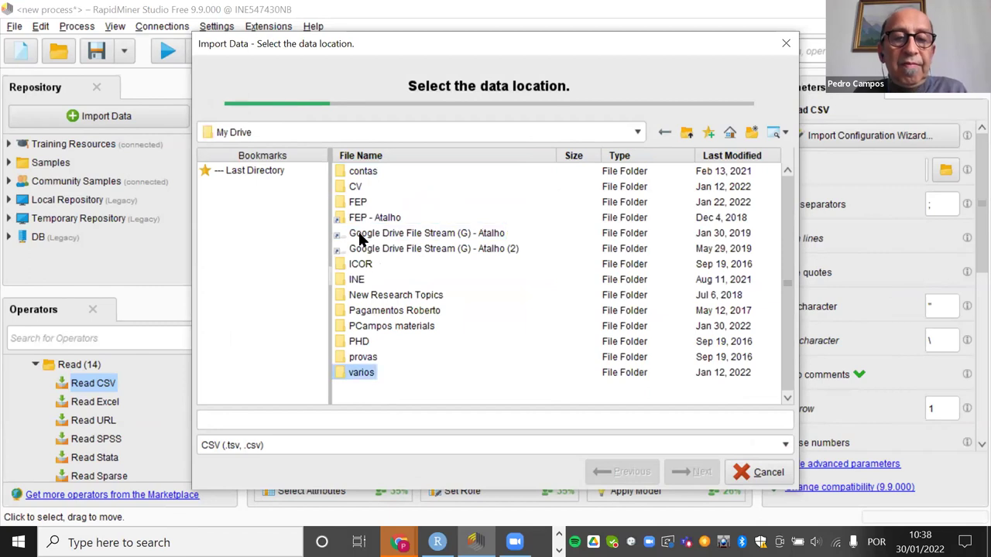
pyautogui.press('Return')
pyautogui.write('s')
pyautogui.click(357, 232)
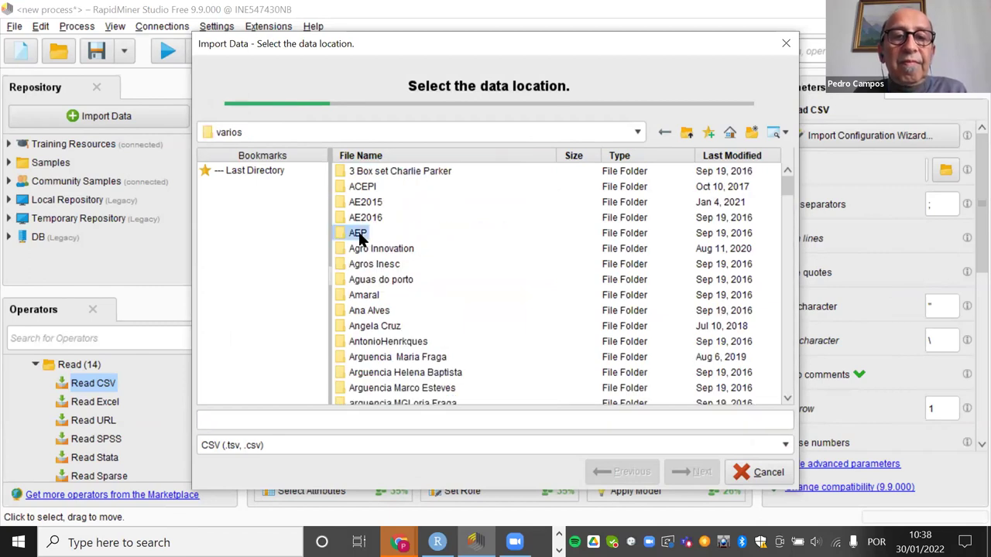
pyautogui.press('s')
pyautogui.press('Return')
pyautogui.doubleClick(407, 173)
# Choose churn_no missing.csv as the data source and accept the default data format, continuing to the column formatting
pyautogui.click(375, 220)
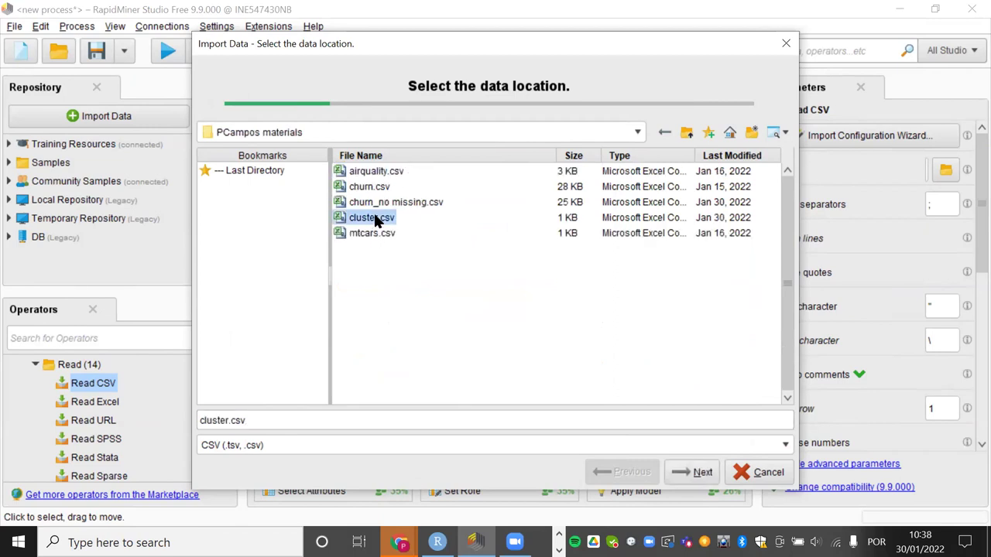
pyautogui.click(406, 201)
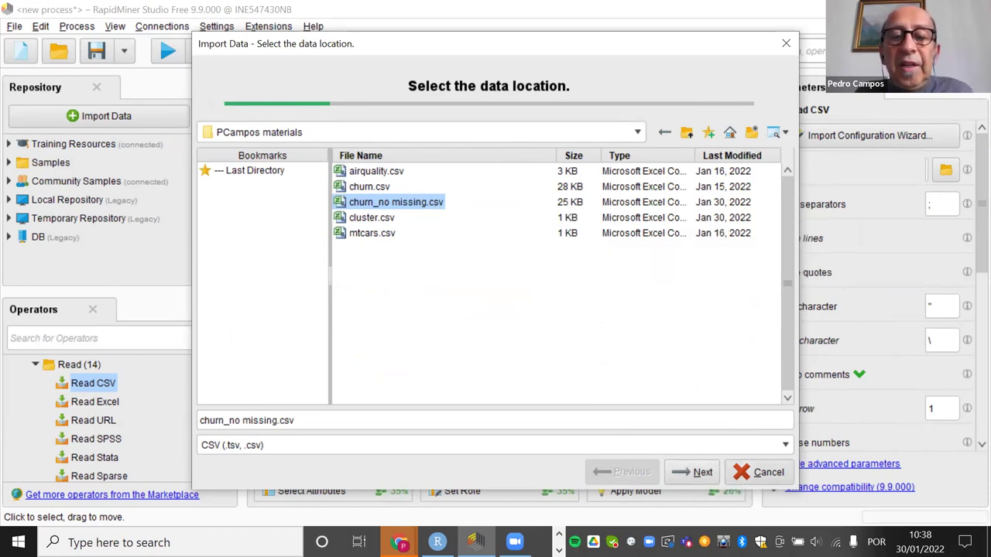
pyautogui.click(678, 472)
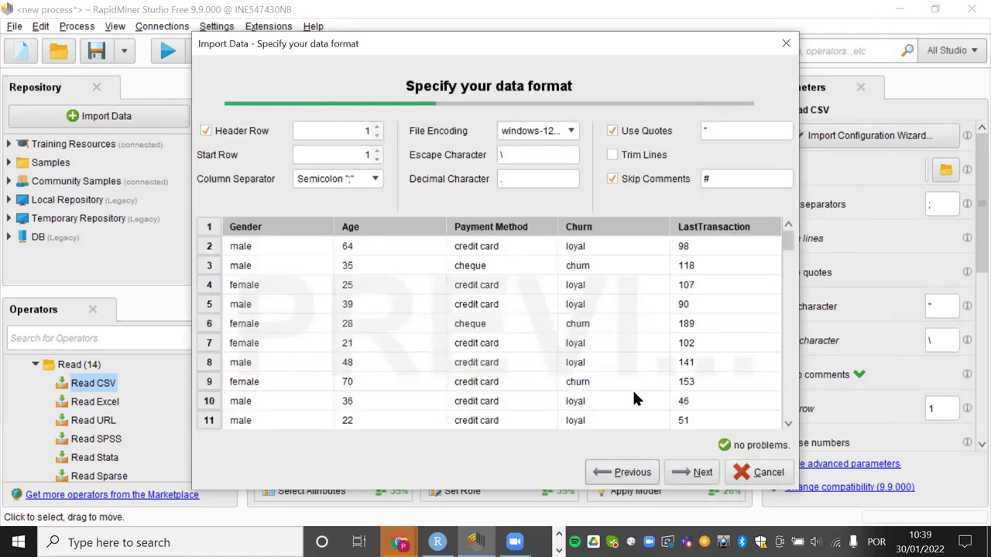
pyautogui.click(694, 473)
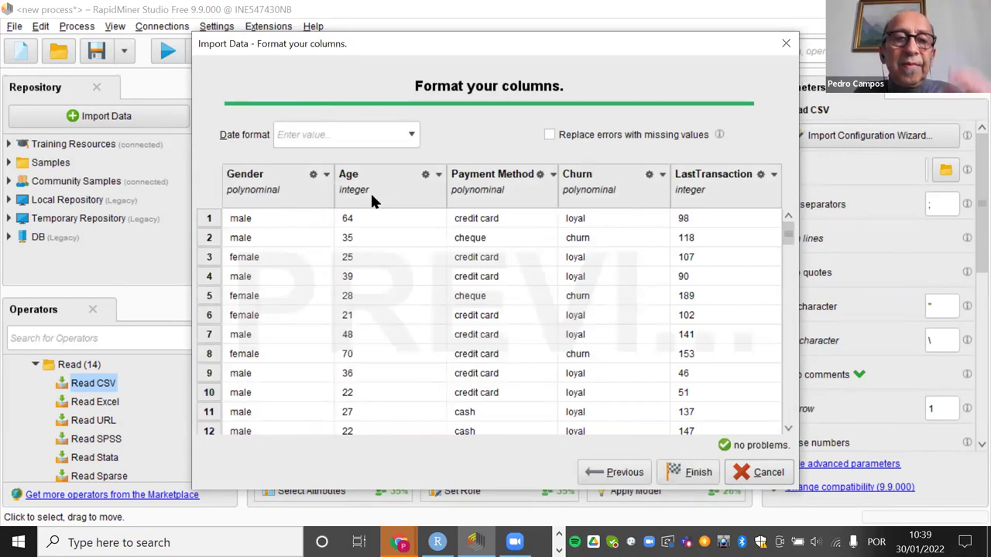
# Change the type of the Gender and Churn columns to binominal
pyautogui.click(325, 175)
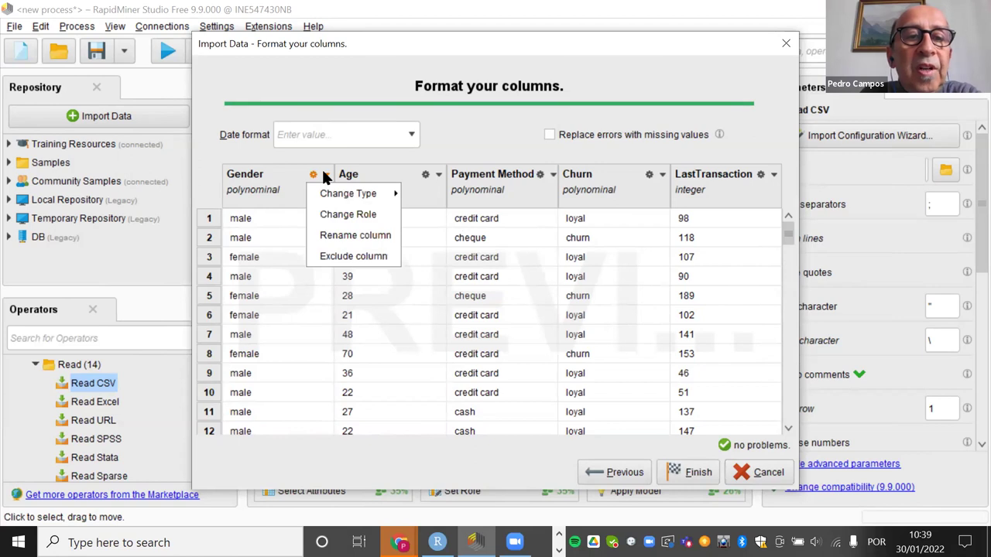
pyautogui.moveTo(344, 197)
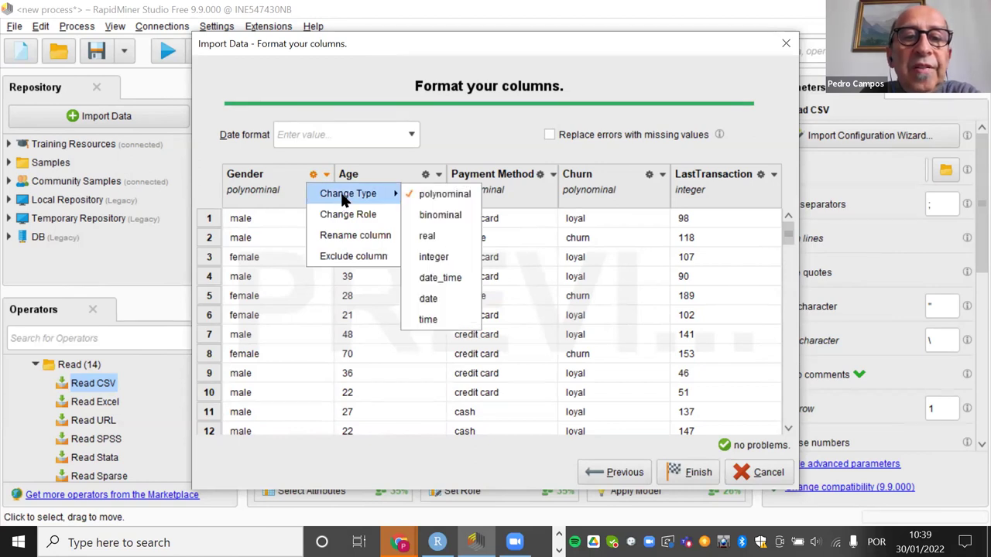
pyautogui.click(440, 214)
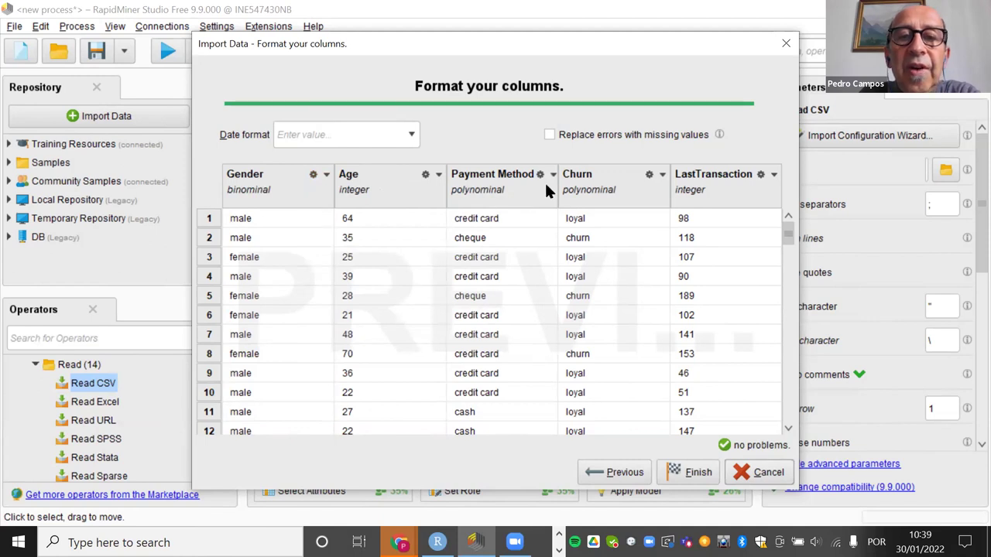
pyautogui.click(662, 176)
pyautogui.moveTo(665, 193)
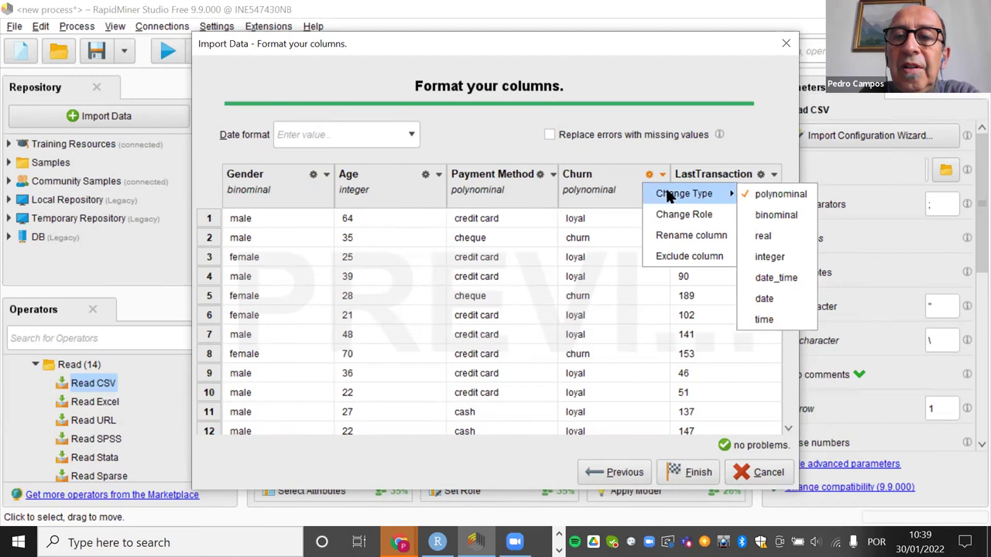
pyautogui.click(784, 214)
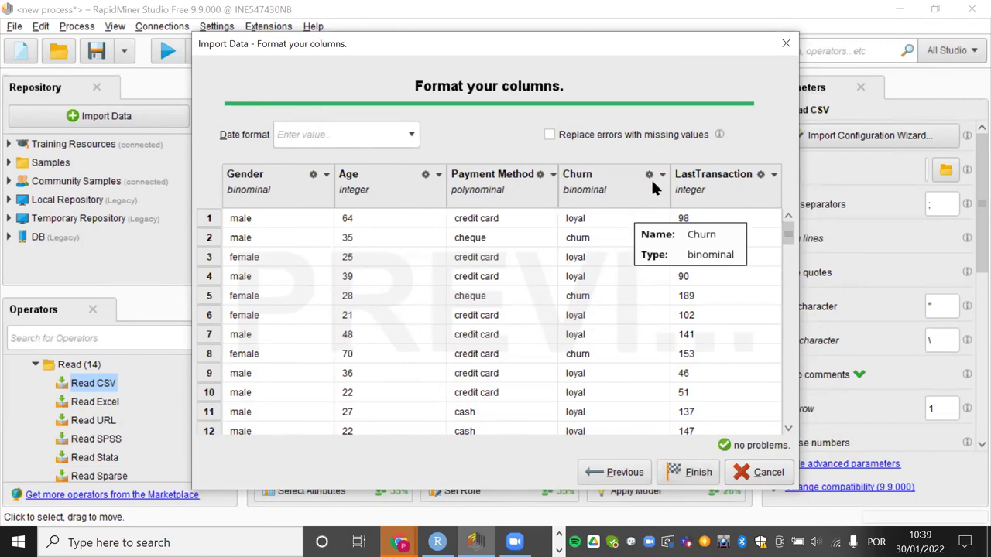
pyautogui.scroll(-5, 635, 327)
pyautogui.scroll(-15, 634, 327)
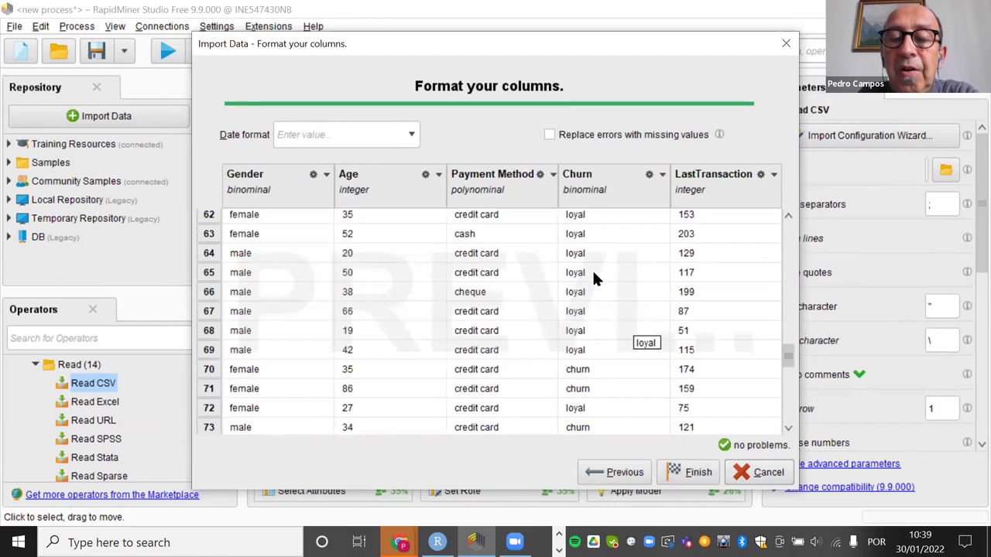
pyautogui.scroll(20, 593, 273)
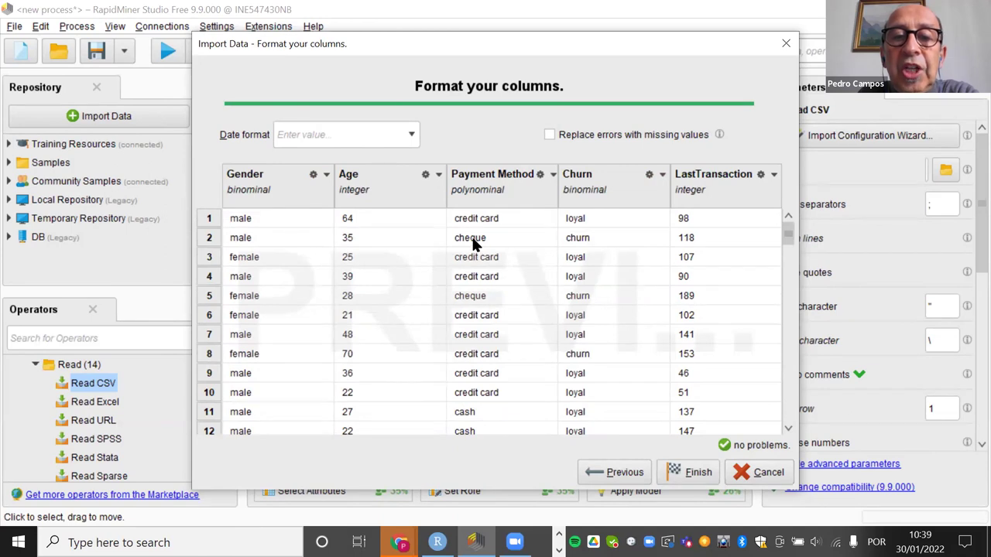
pyautogui.scroll(-1, 473, 418)
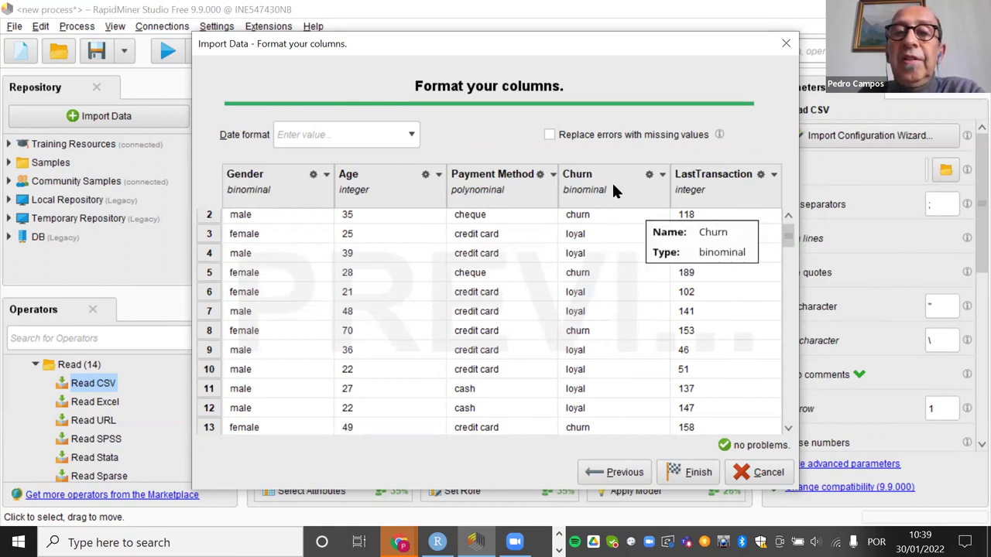
pyautogui.click(663, 175)
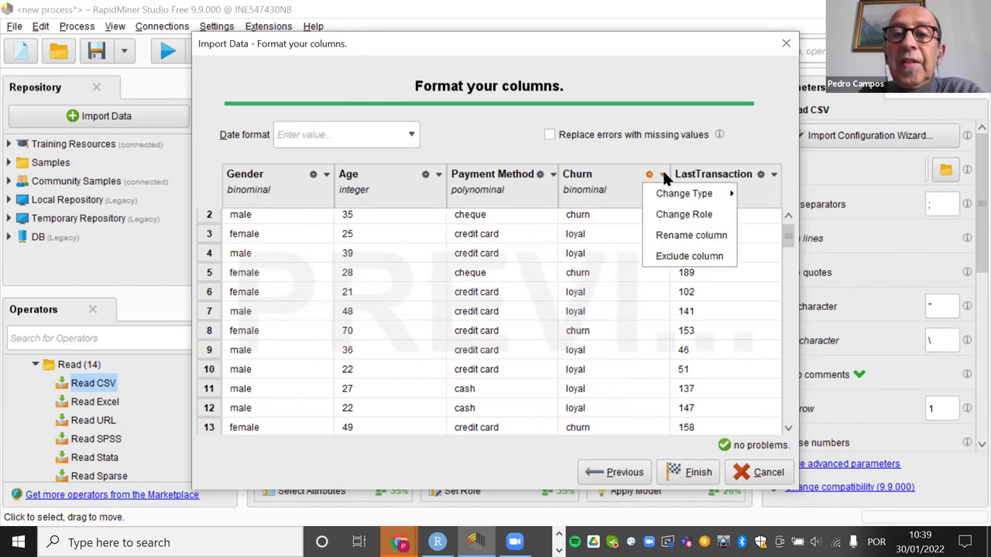
pyautogui.moveTo(668, 196)
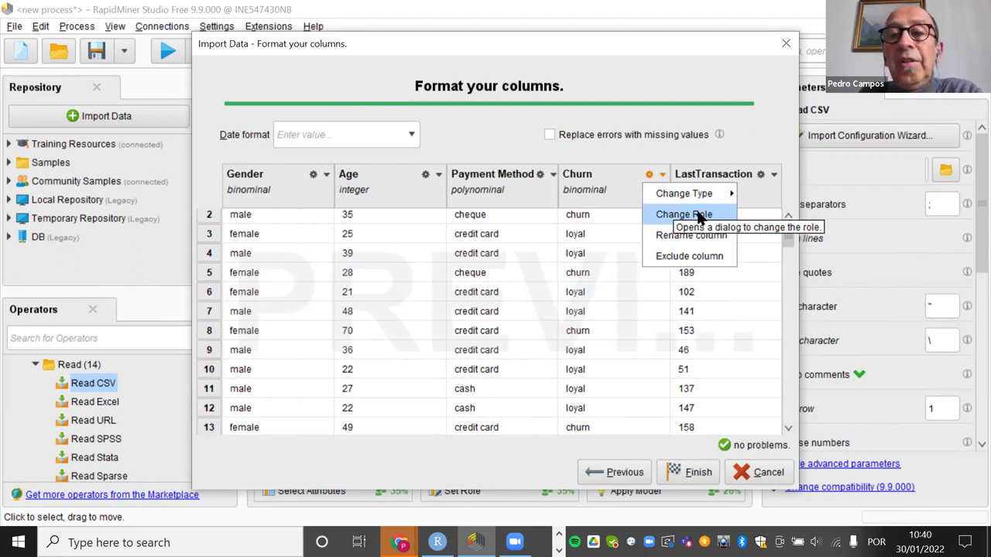
pyautogui.click(699, 217)
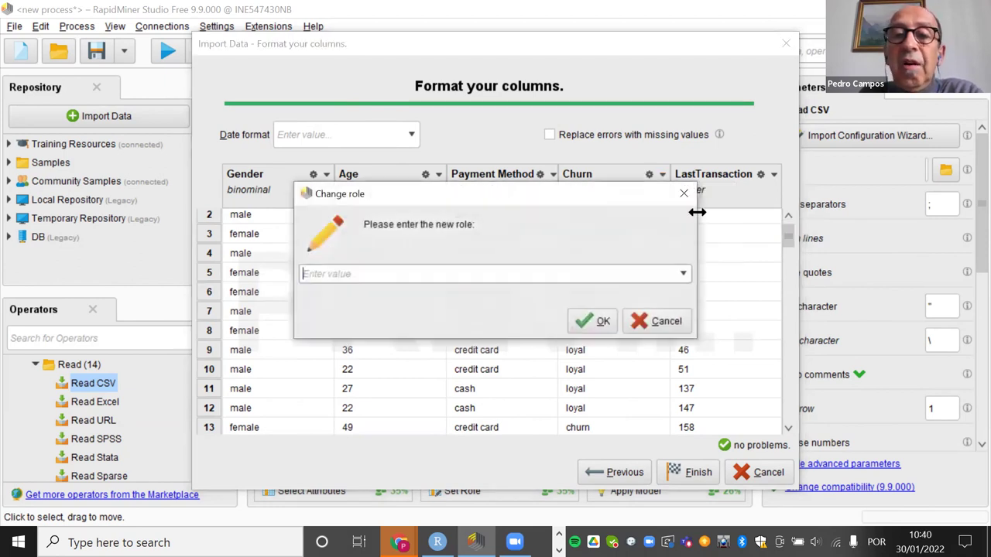
pyautogui.click(681, 273)
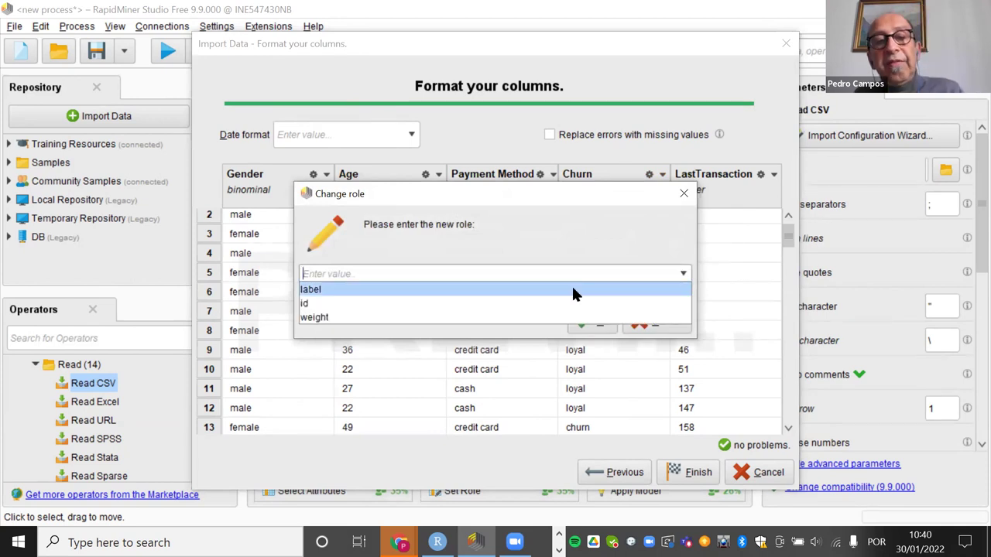
pyautogui.click(573, 290)
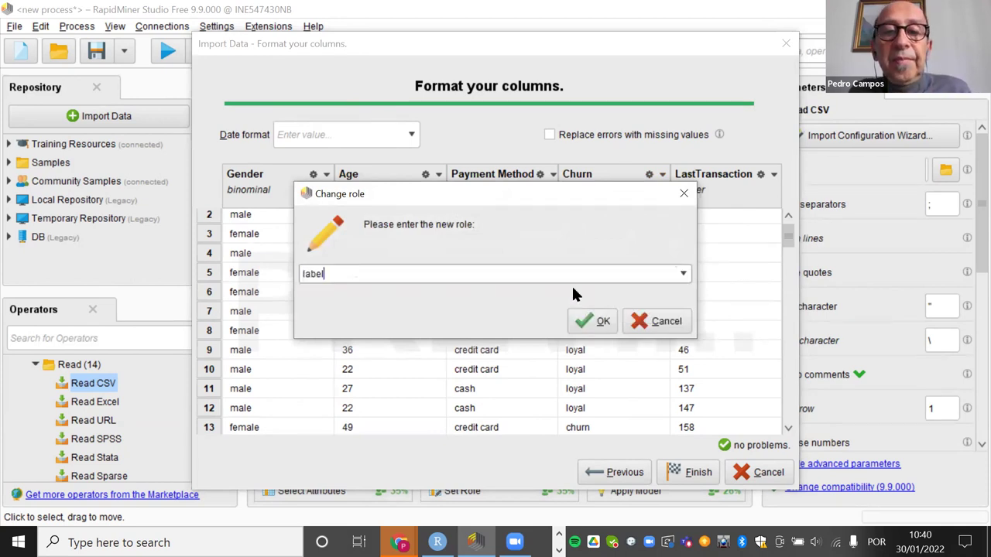
pyautogui.click(642, 320)
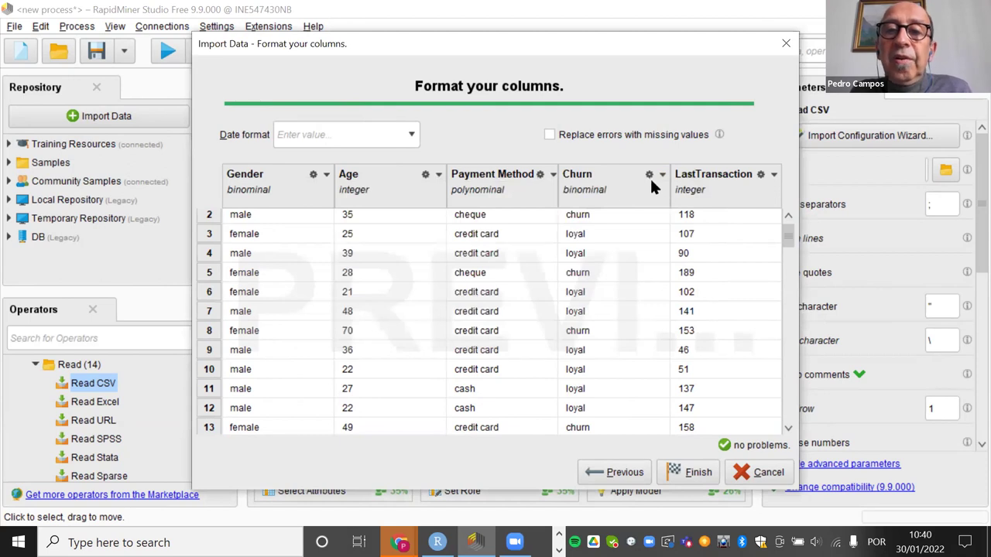
# Assign the label role to the Churn column and finish the data import
pyautogui.click(662, 175)
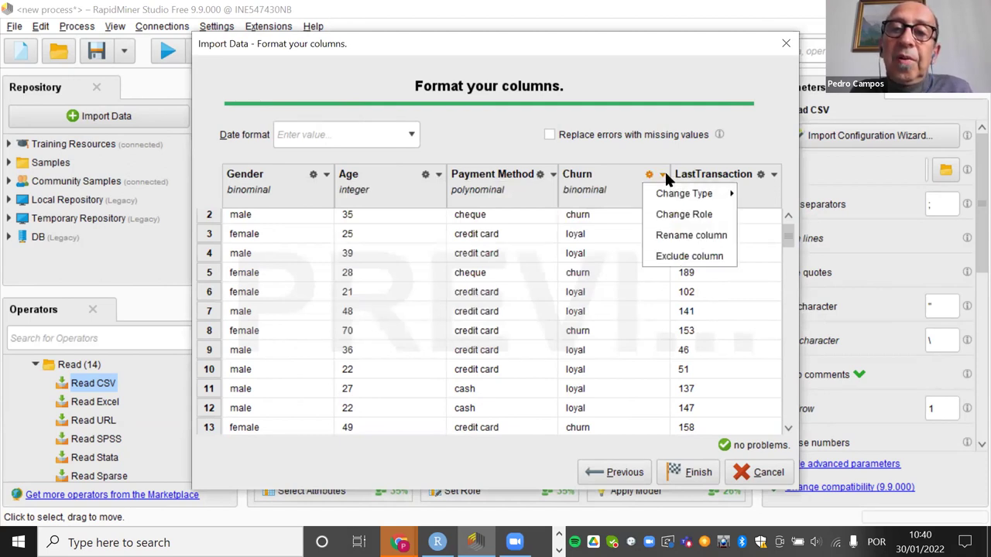
pyautogui.click(685, 217)
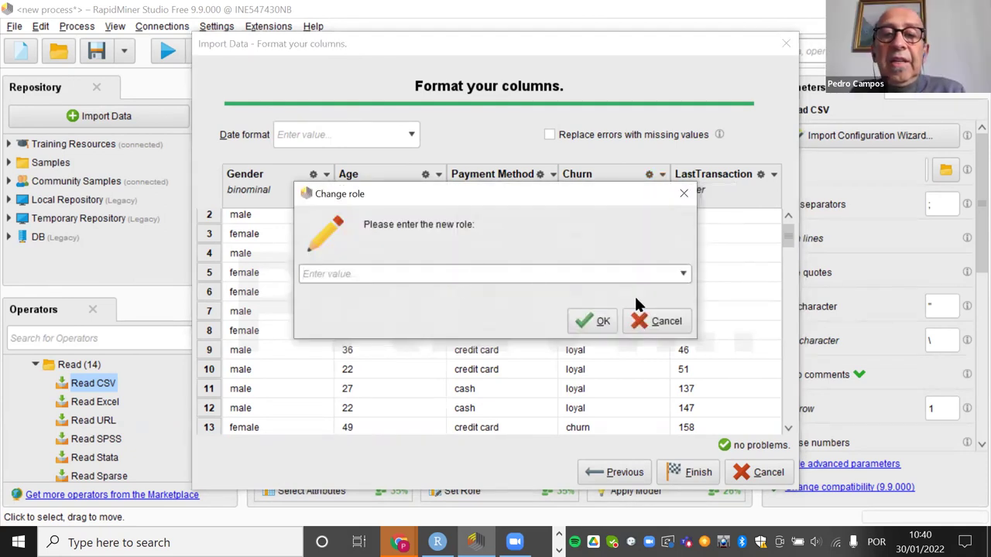
pyautogui.click(683, 273)
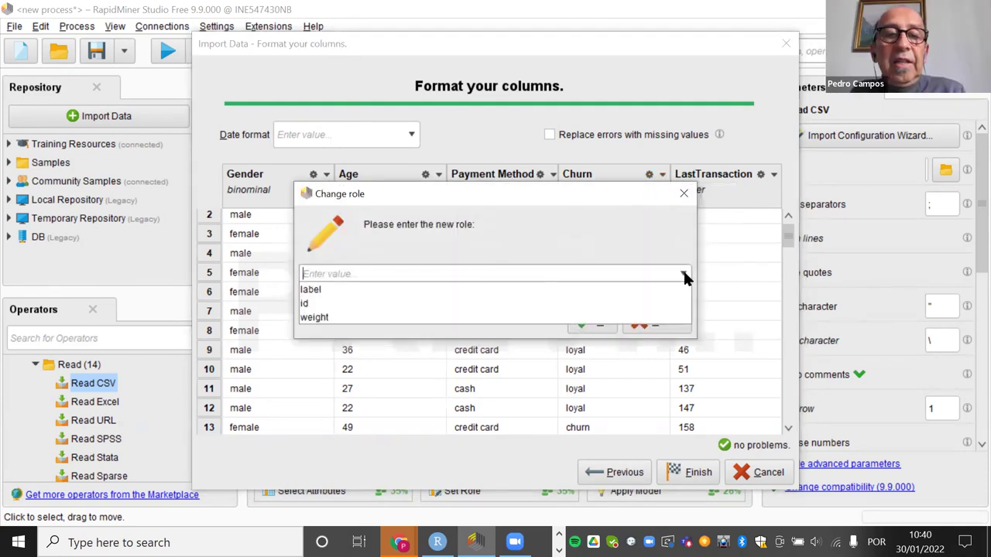
pyautogui.click(525, 294)
pyautogui.click(586, 327)
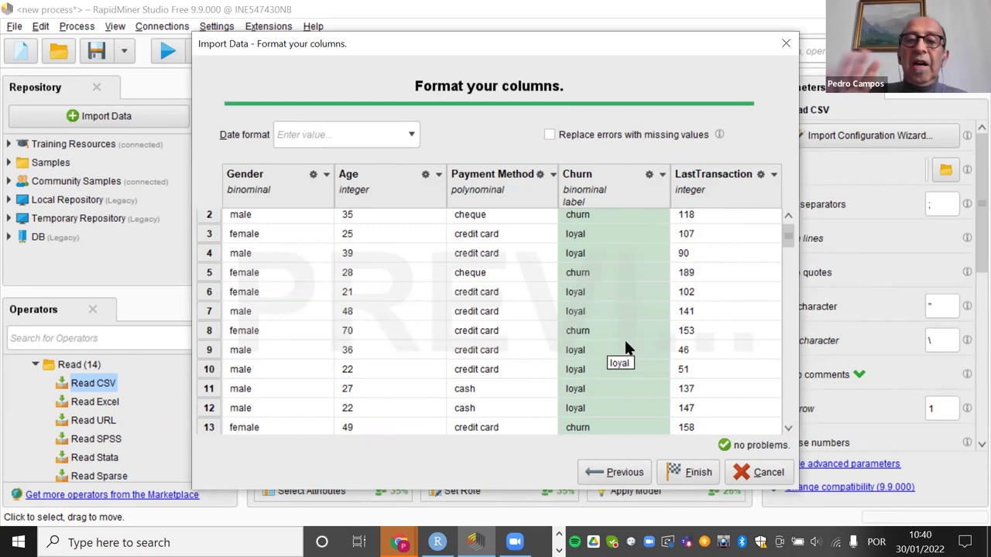
pyautogui.click(697, 473)
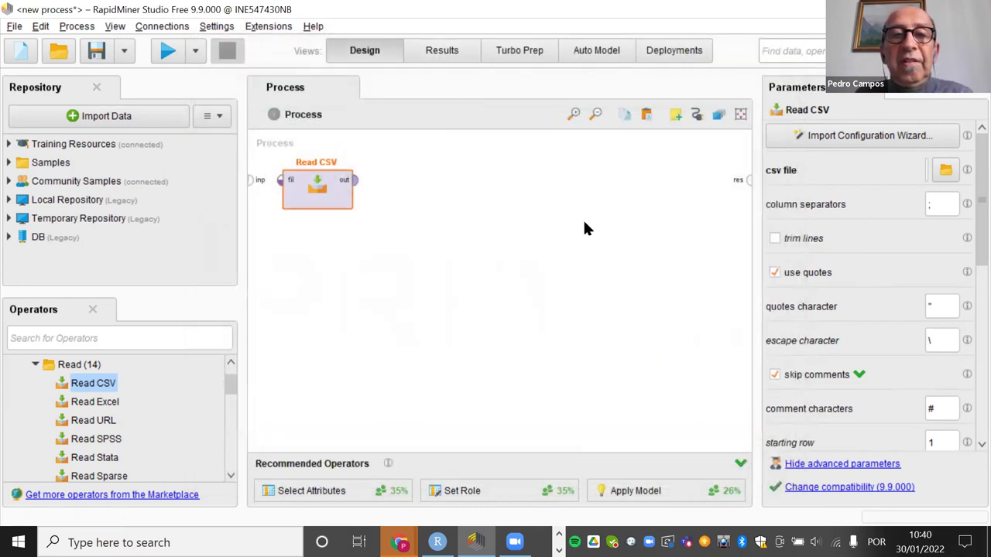
# Search the operators for knn and add the k-NN operator to the process beside Read CSV
pyautogui.click(146, 339)
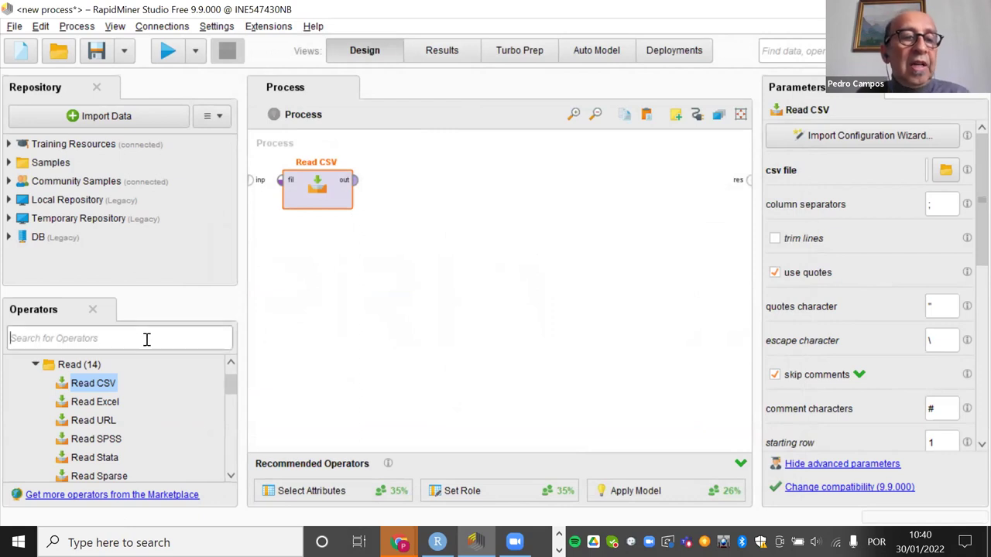
pyautogui.write('knn')
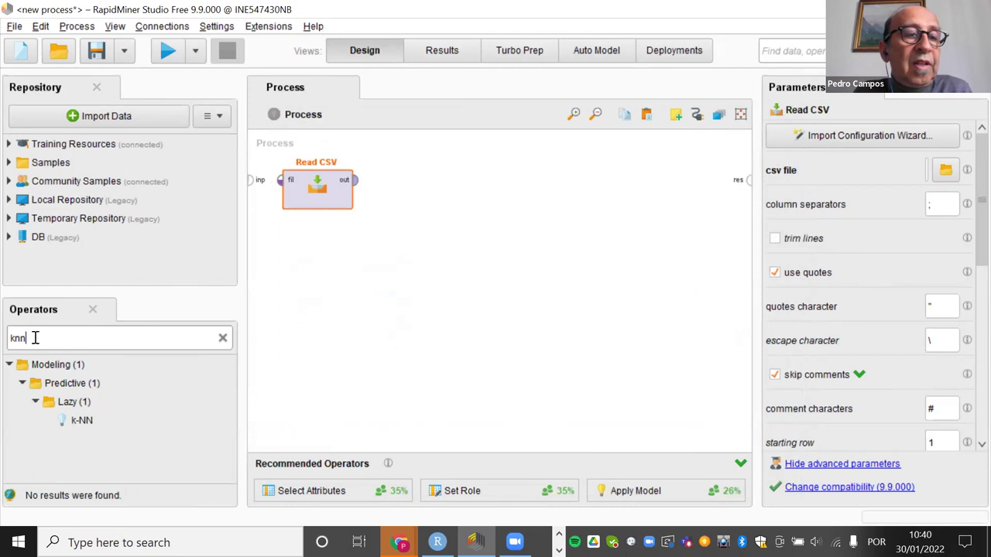
pyautogui.moveTo(31, 365); pyautogui.dragTo(70, 372)
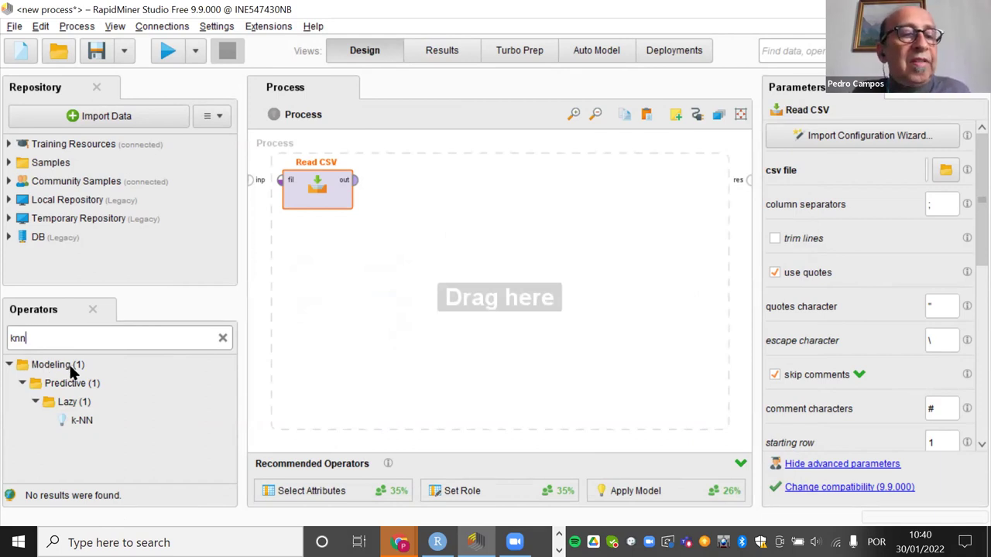
pyautogui.moveTo(68, 385); pyautogui.dragTo(427, 180)
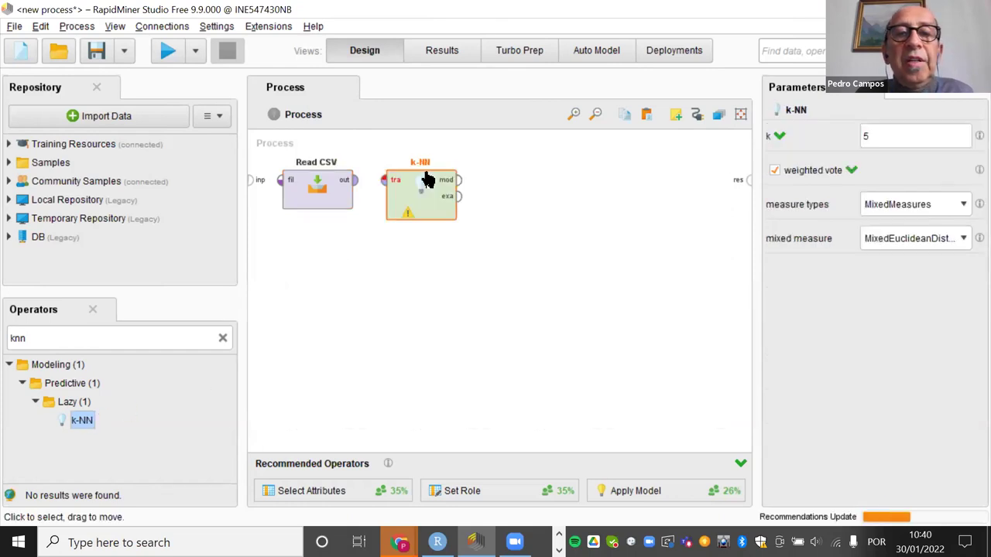
# Wire the process input through Read CSV and k-NN, with the model output going to the result port, and run the process
pyautogui.moveTo(355, 180); pyautogui.dragTo(385, 184)
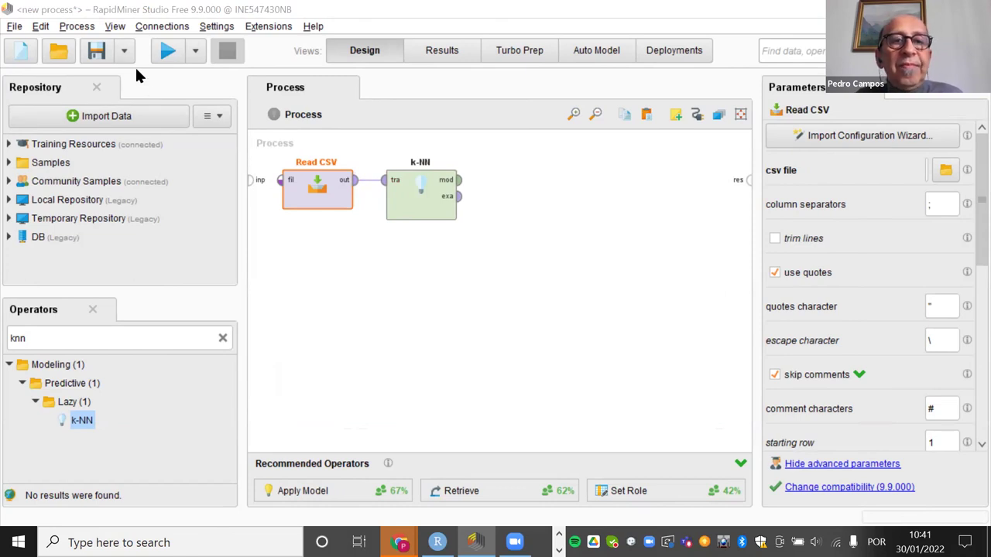
pyautogui.click(459, 181)
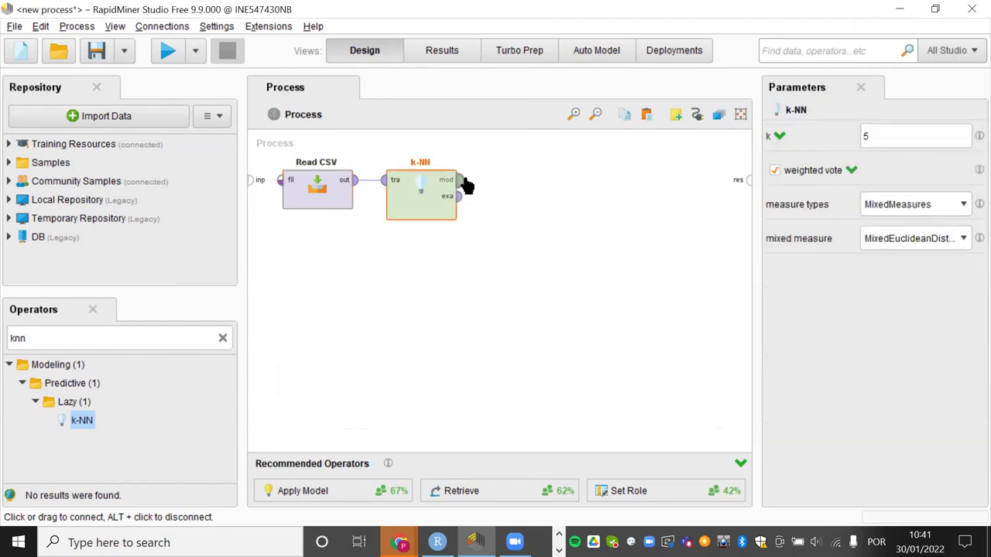
pyautogui.click(747, 179)
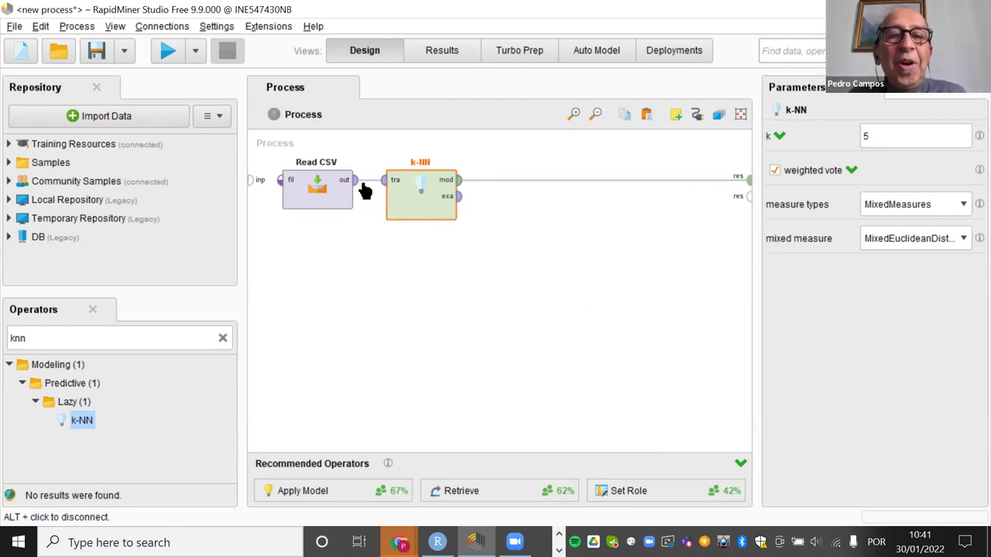
pyautogui.click(257, 182)
pyautogui.click(281, 181)
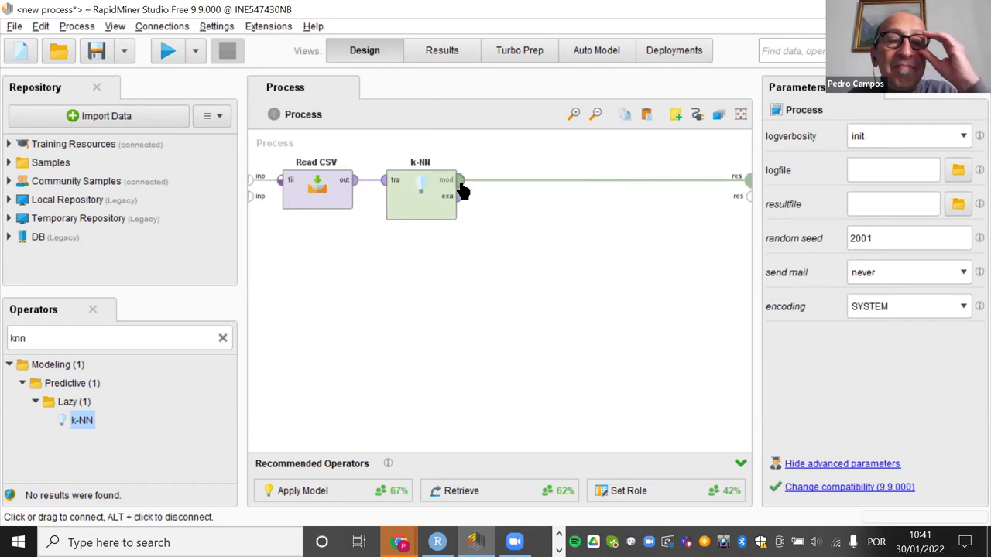
pyautogui.moveTo(461, 189)
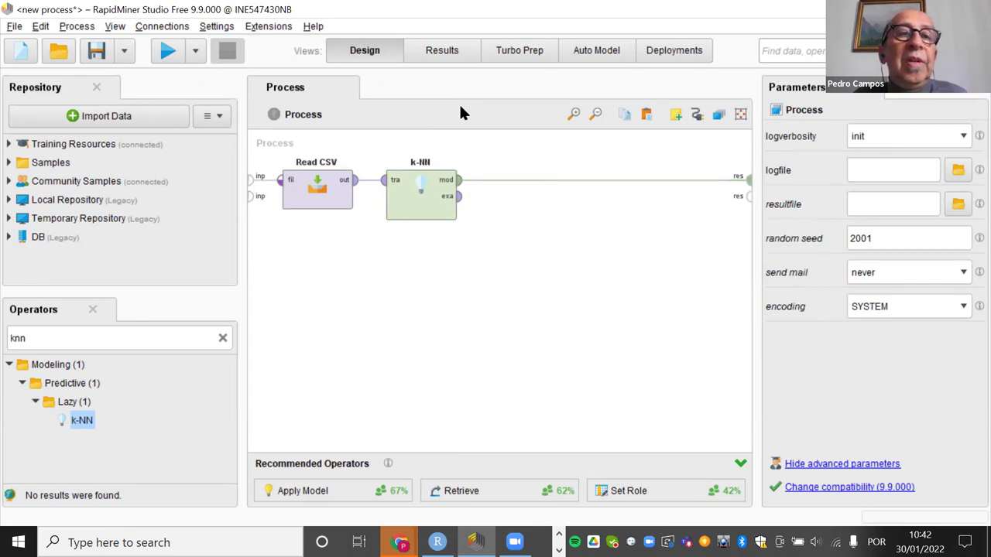
pyautogui.click(154, 65)
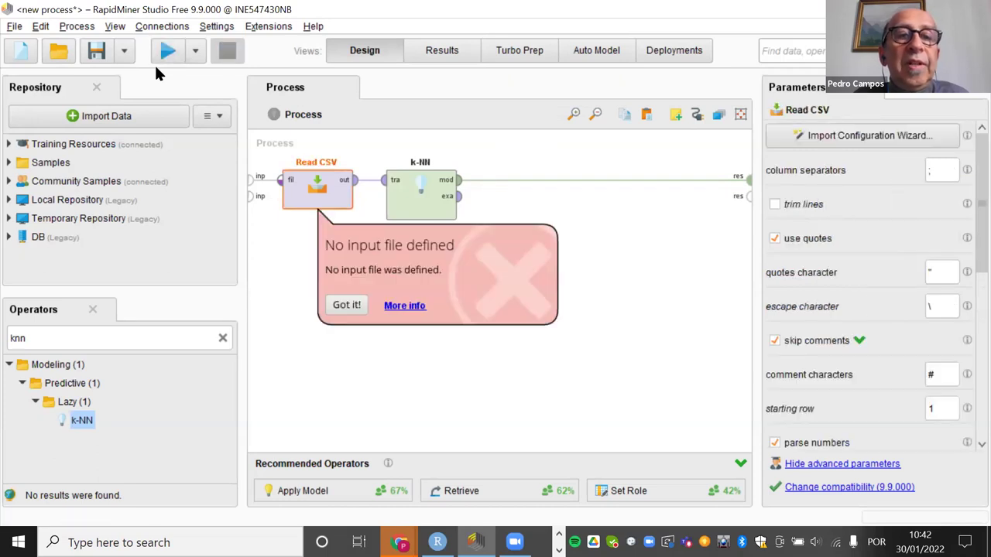
# Restart the Read CSV import wizard and browse through Google Drive (G:), My Drive and varios to the course materials folder
pyautogui.doubleClick(309, 184)
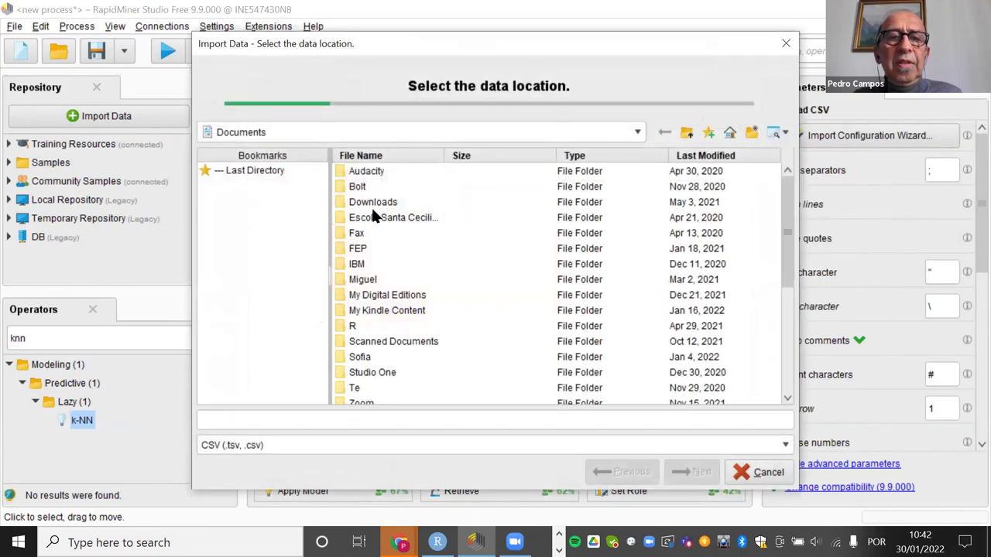
pyautogui.click(326, 134)
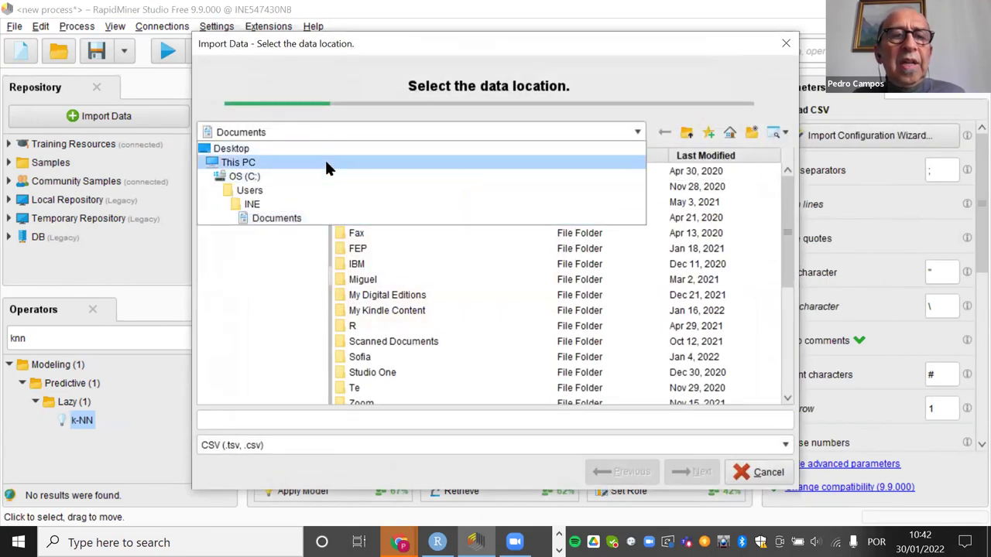
pyautogui.click(324, 161)
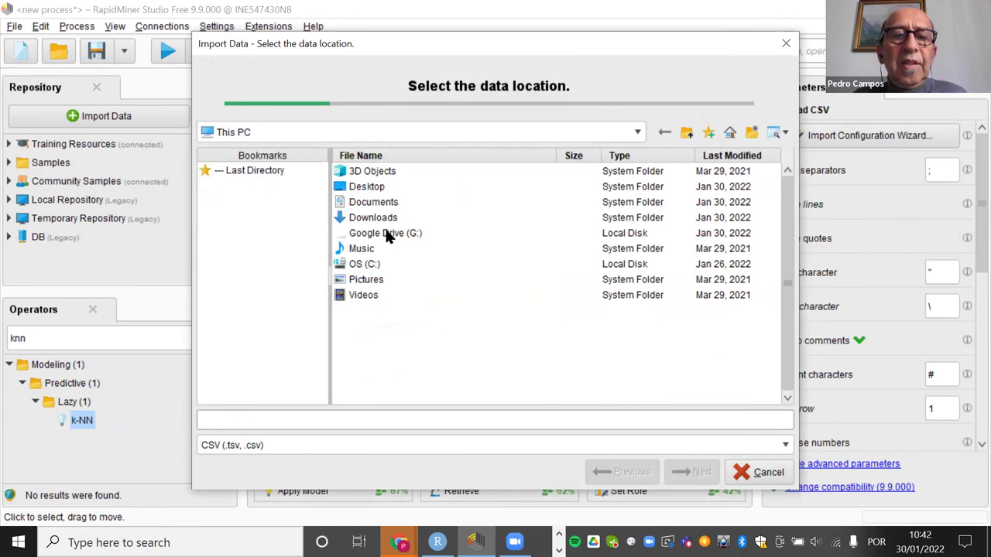
pyautogui.doubleClick(385, 232)
pyautogui.doubleClick(365, 175)
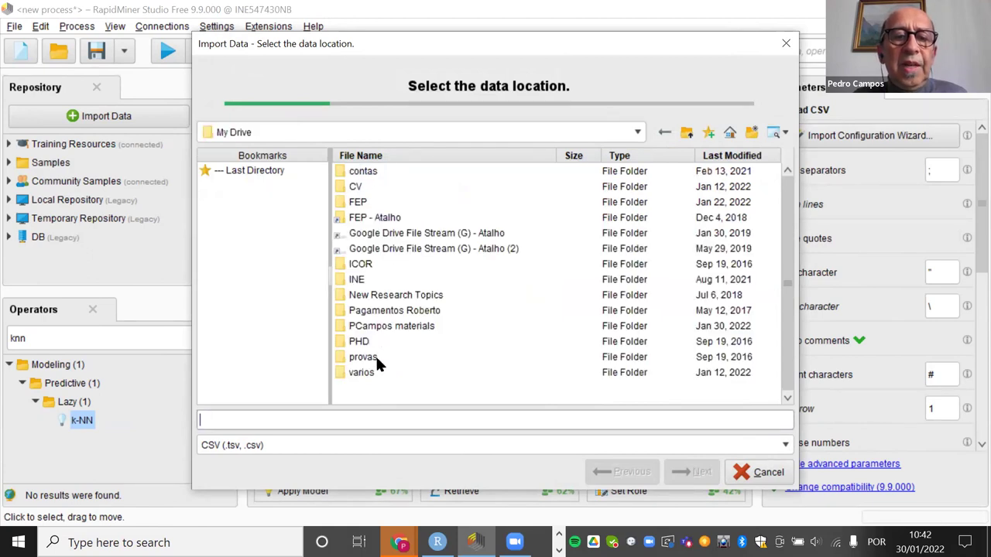
pyautogui.doubleClick(360, 372)
pyautogui.click(369, 210)
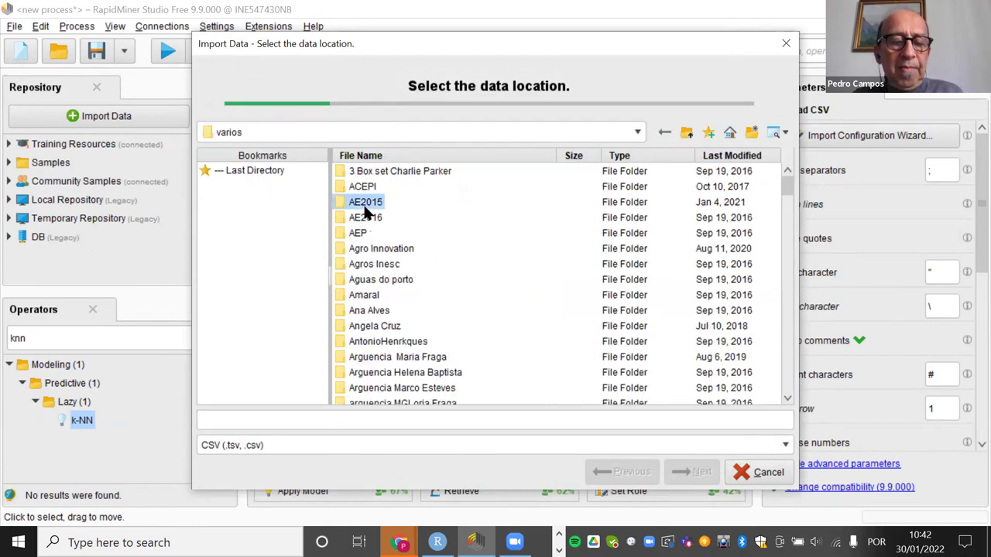
pyautogui.press('s')
pyautogui.press('Return')
pyautogui.doubleClick(415, 171)
# Choose churn_no missing.csv as the data source and accept the default data format, continuing to the column formatting
pyautogui.click(386, 204)
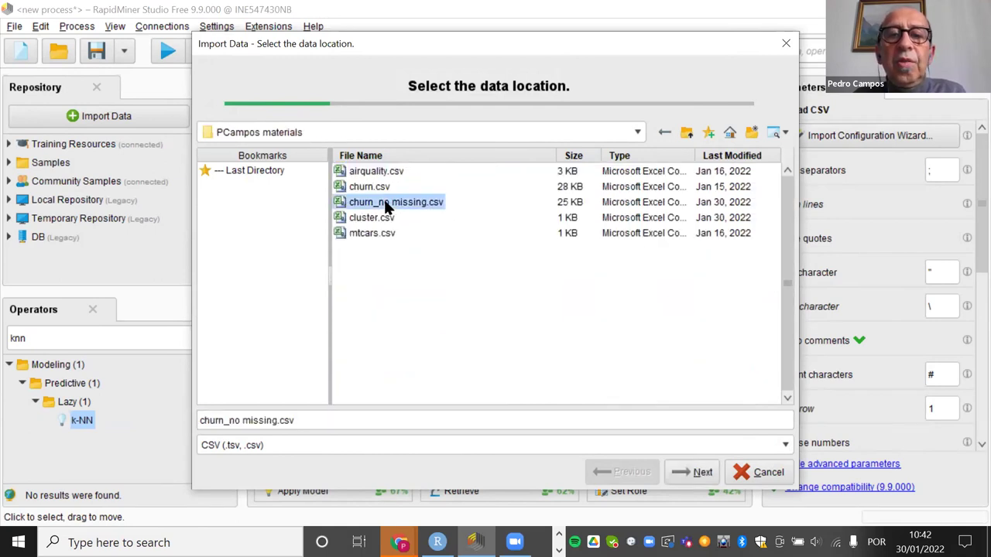
pyautogui.click(681, 472)
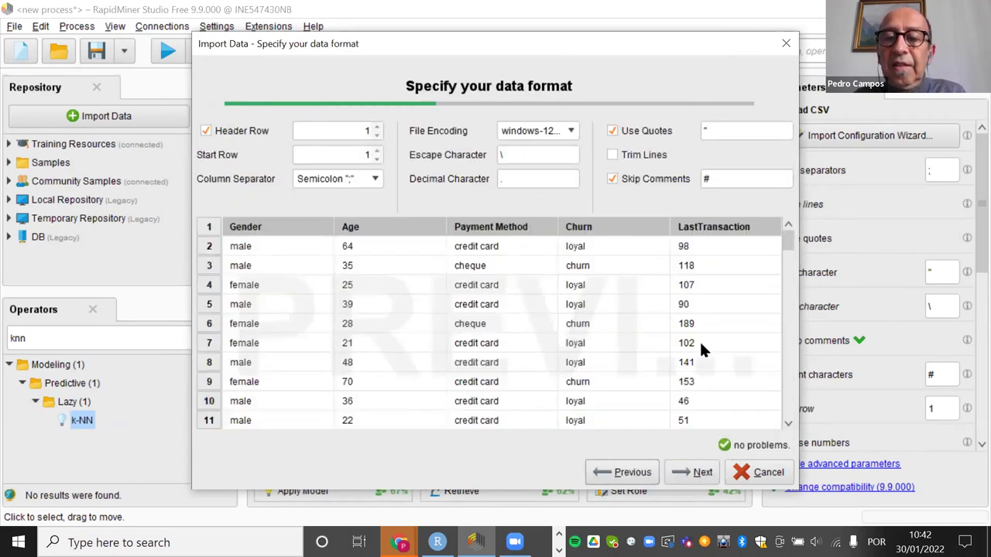
pyautogui.click(689, 472)
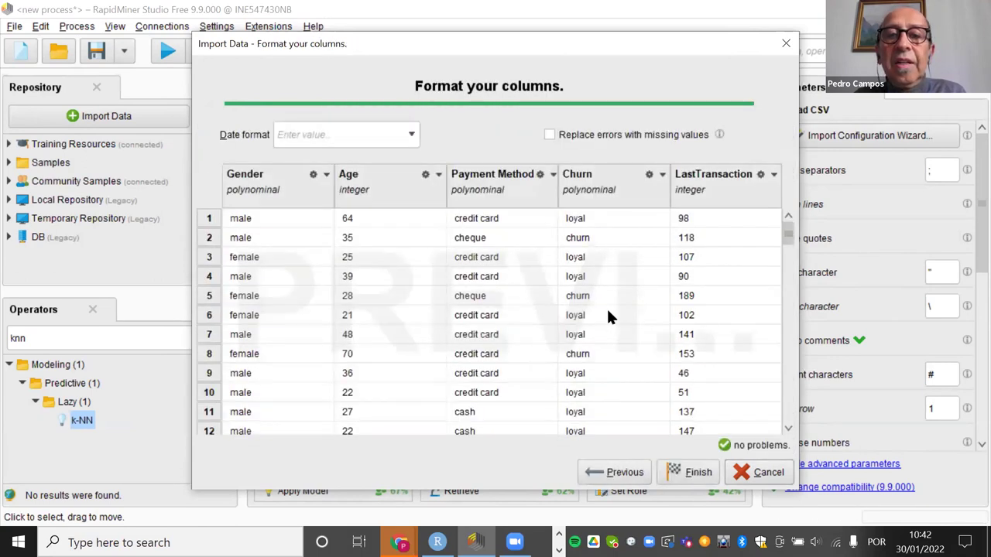
# Assign the label role to the Churn column in the repeated import
pyautogui.click(657, 174)
pyautogui.click(710, 215)
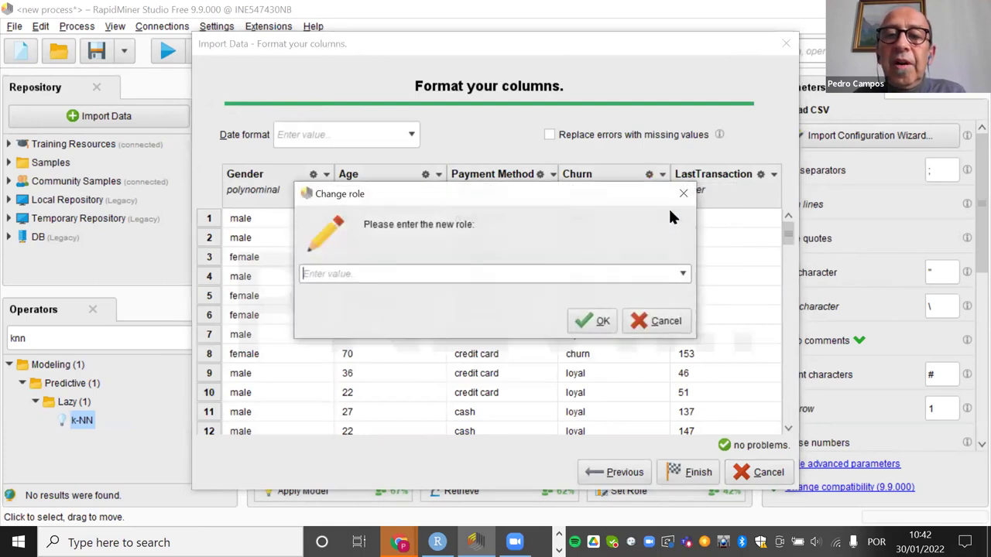
pyautogui.click(684, 273)
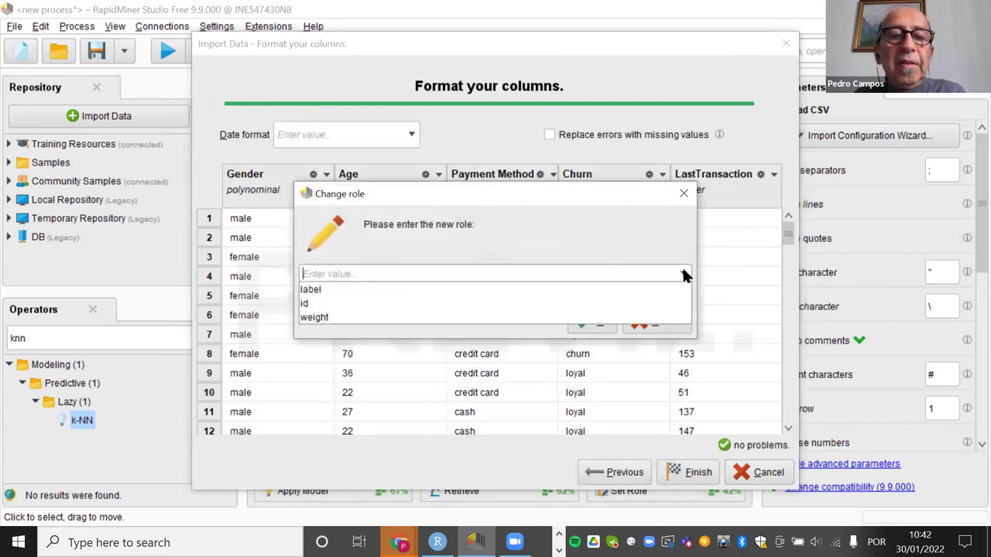
pyautogui.click(572, 288)
pyautogui.click(597, 321)
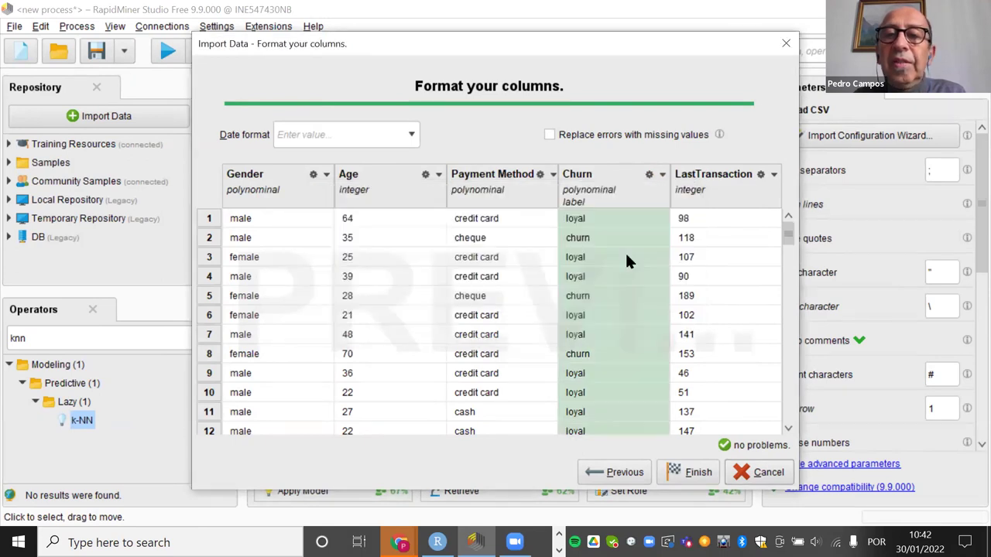
# Change the type of the Churn and Gender columns to binominal and finish the CSV import
pyautogui.click(662, 175)
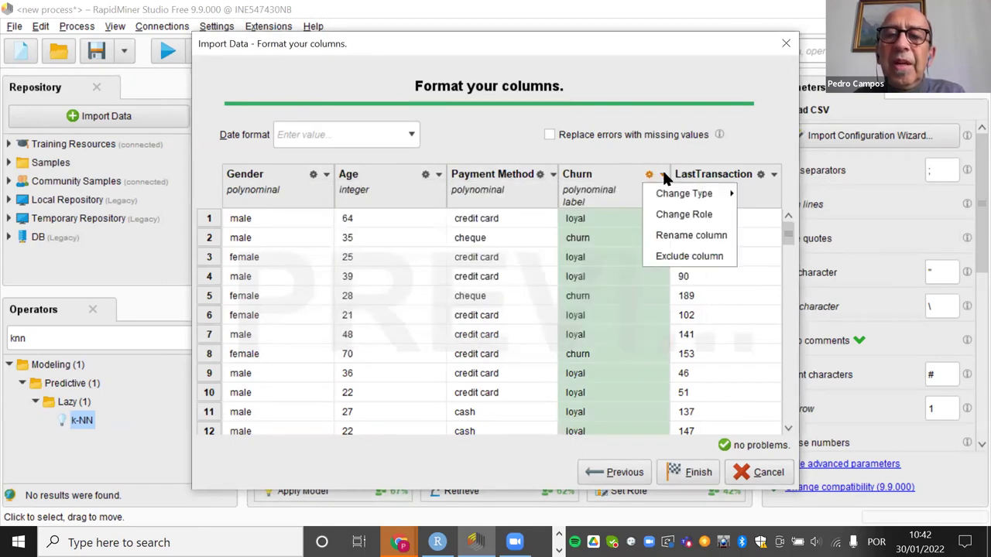
pyautogui.moveTo(735, 195)
pyautogui.click(748, 211)
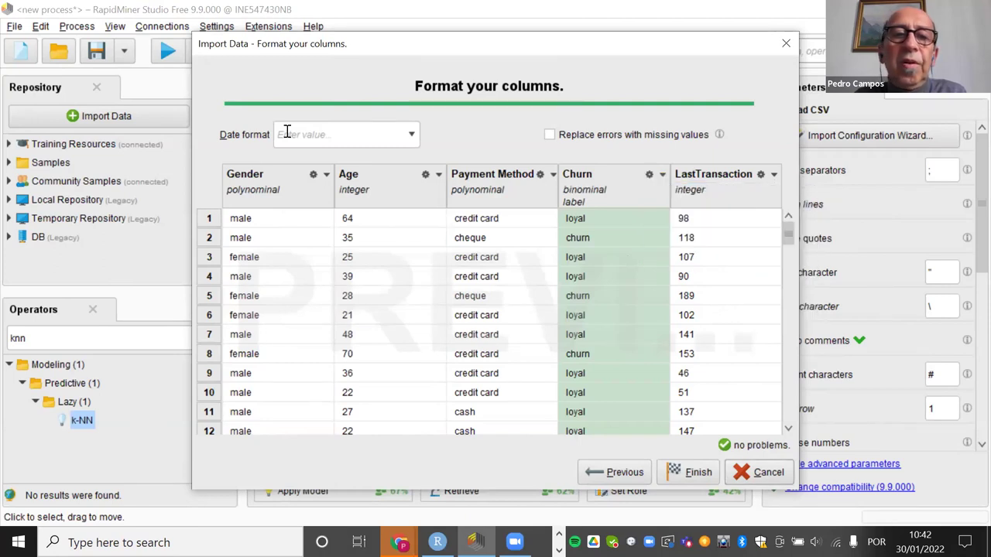
pyautogui.click(326, 175)
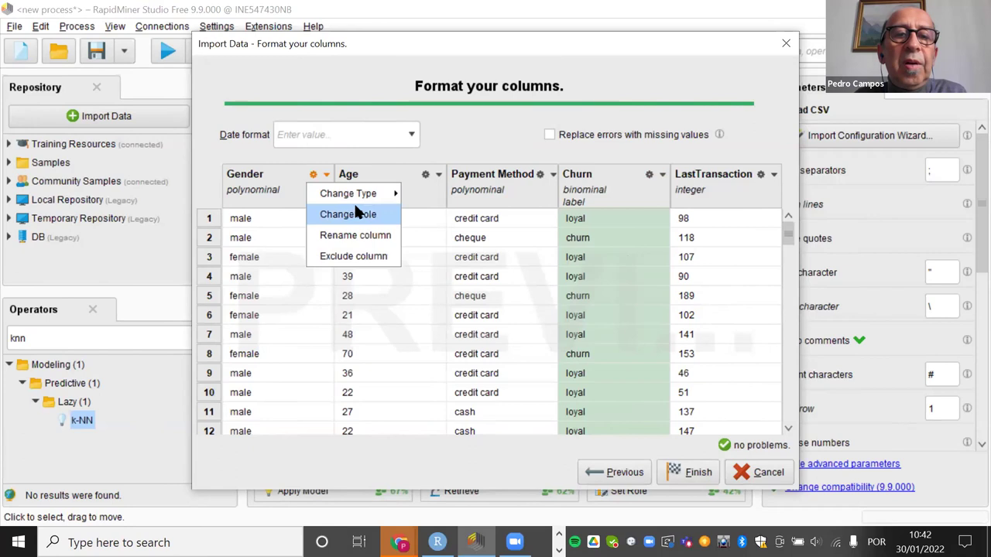
pyautogui.moveTo(380, 194)
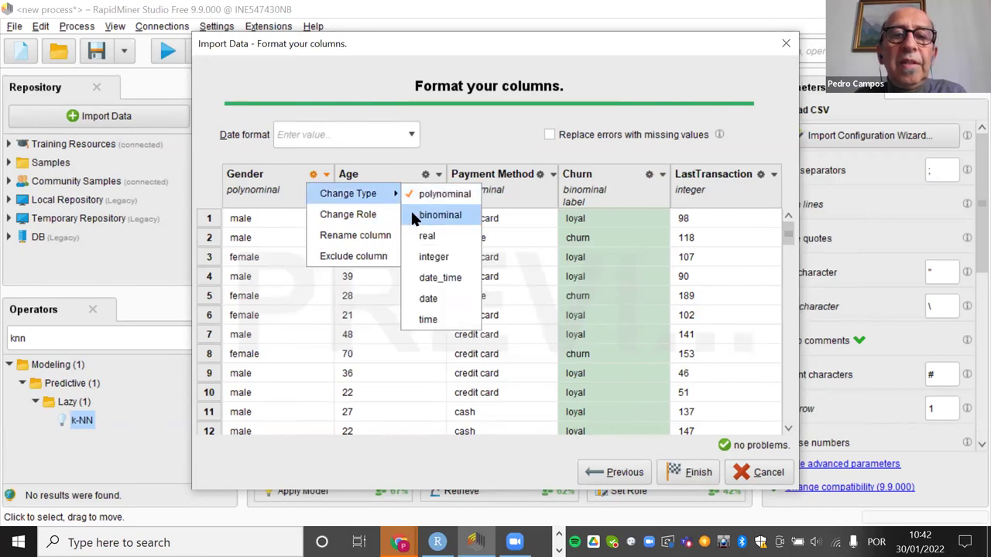
pyautogui.click(412, 215)
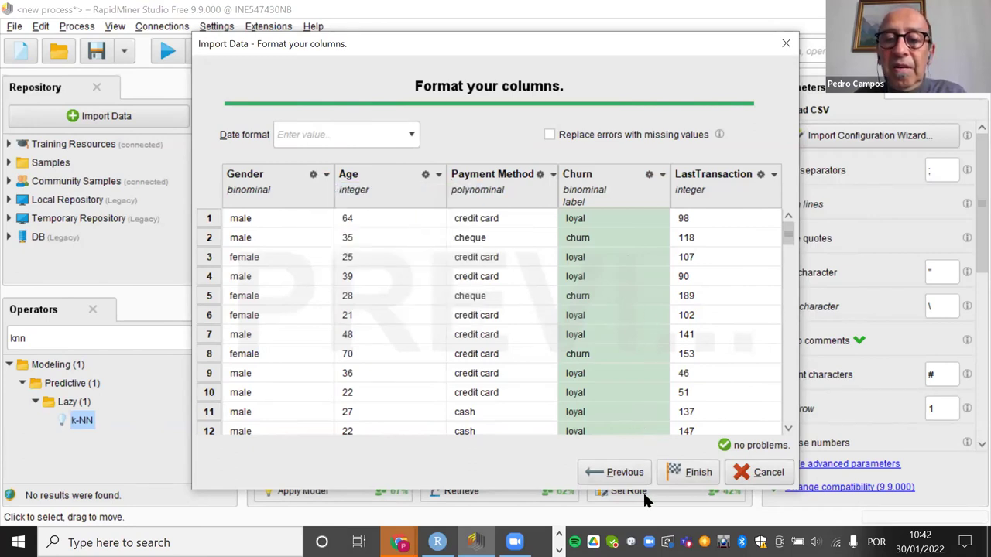
pyautogui.click(686, 469)
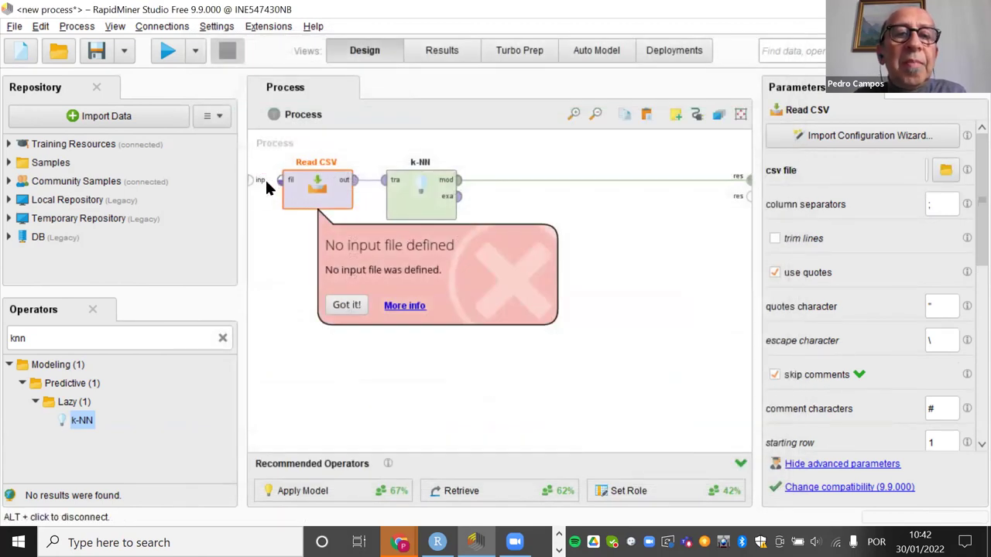
# Clear the missing input file error by disconnecting the process input from Read CSV, run the process and return to the process design
pyautogui.click(347, 304)
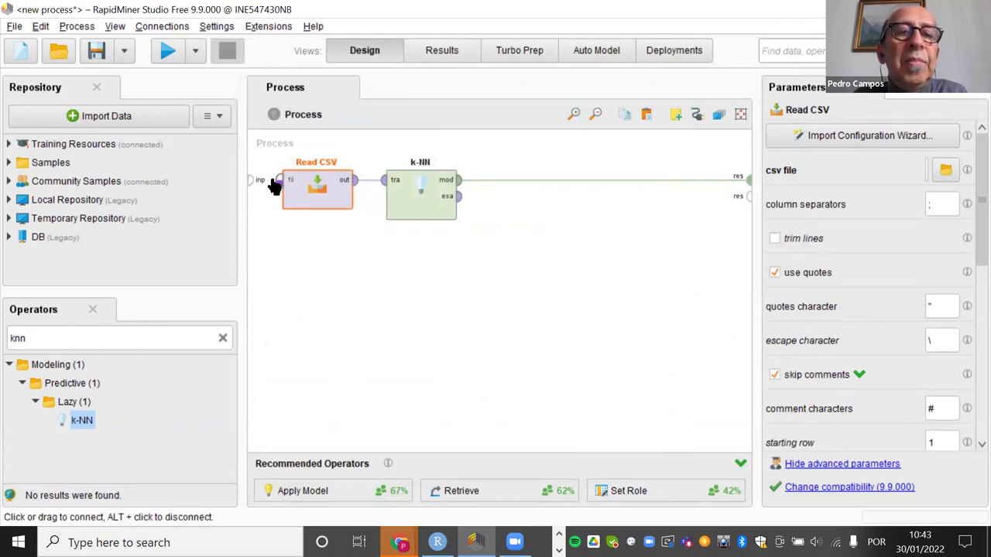
pyautogui.press('F11')
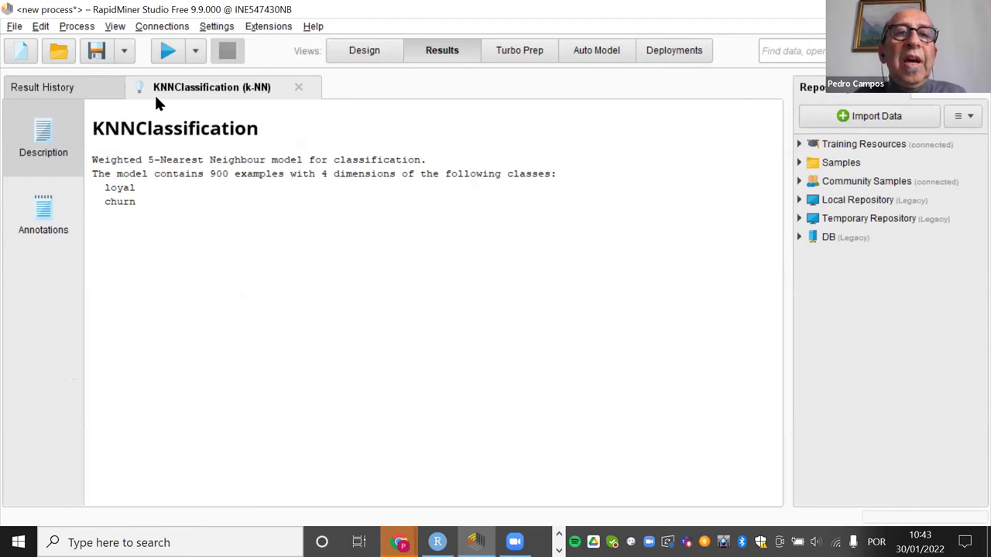
pyautogui.click(356, 50)
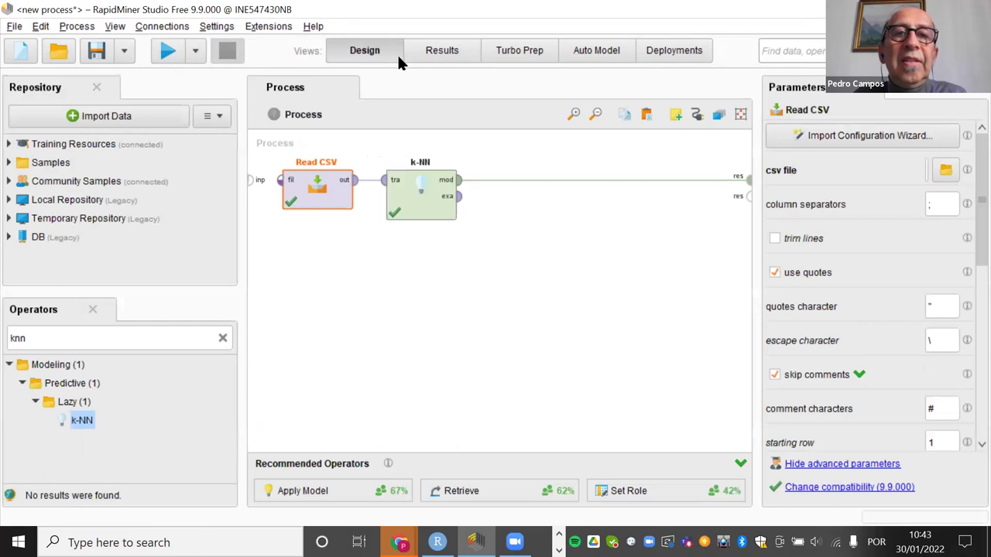
# Reopen the KNNClassification results, check the model's annotations and description, and go back to the process design
pyautogui.click(387, 180)
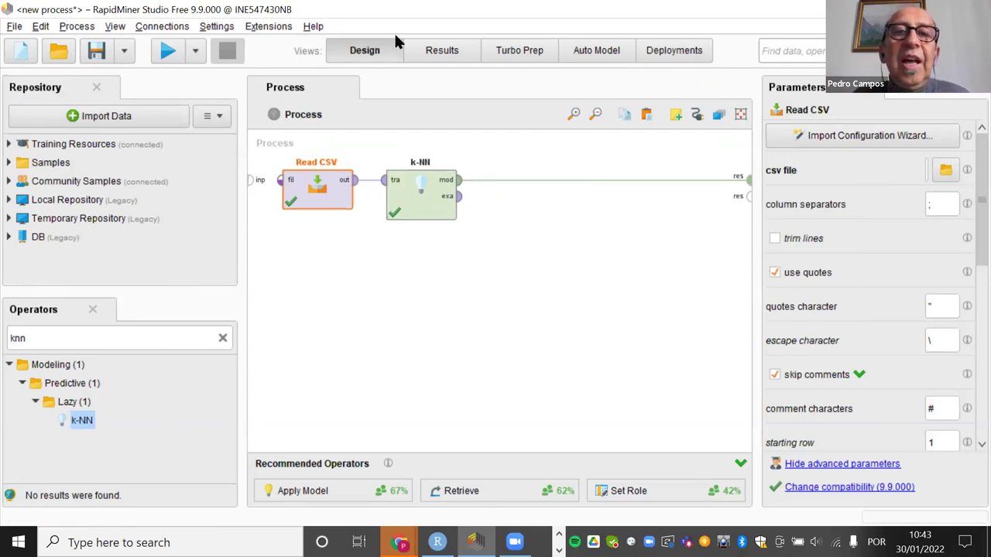
pyautogui.click(431, 49)
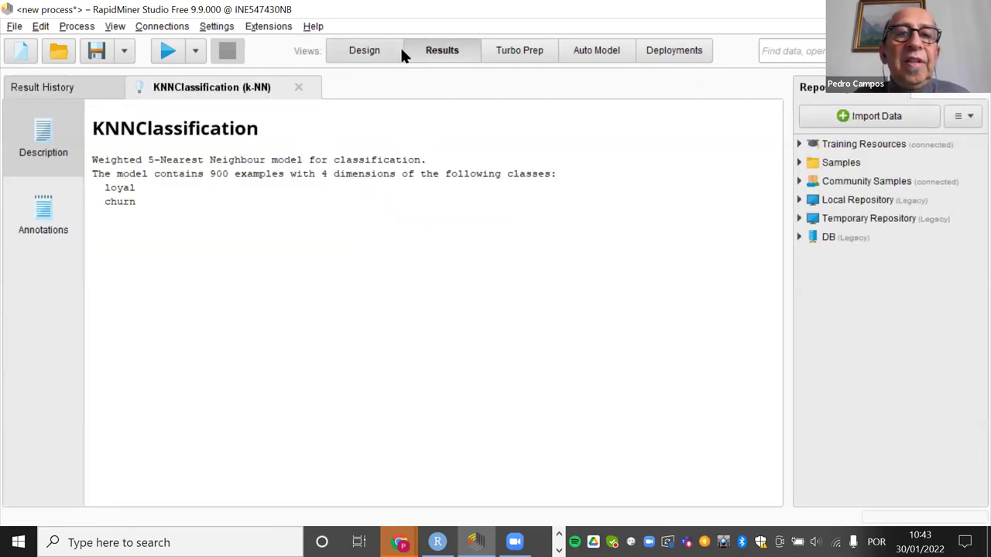
pyautogui.click(42, 215)
pyautogui.click(44, 145)
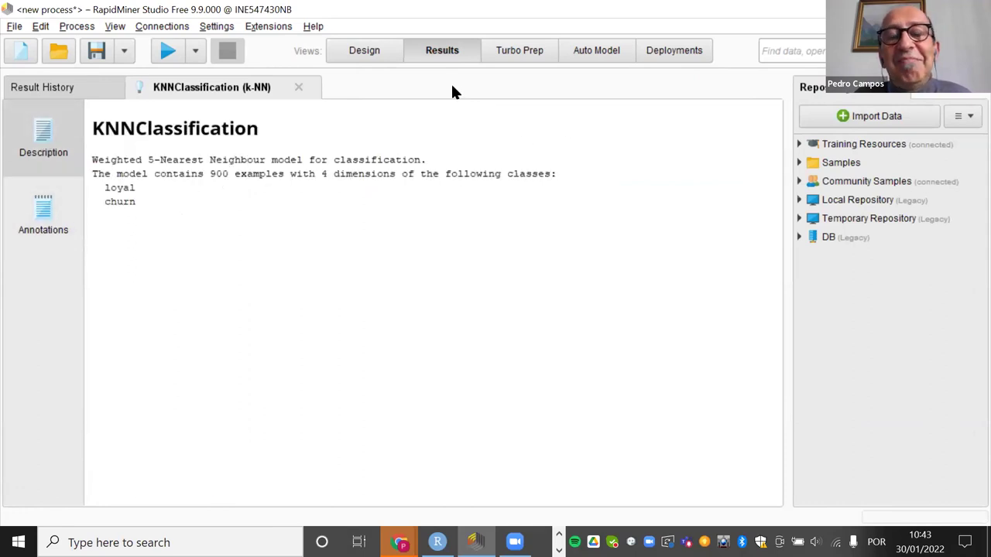
pyautogui.click(357, 56)
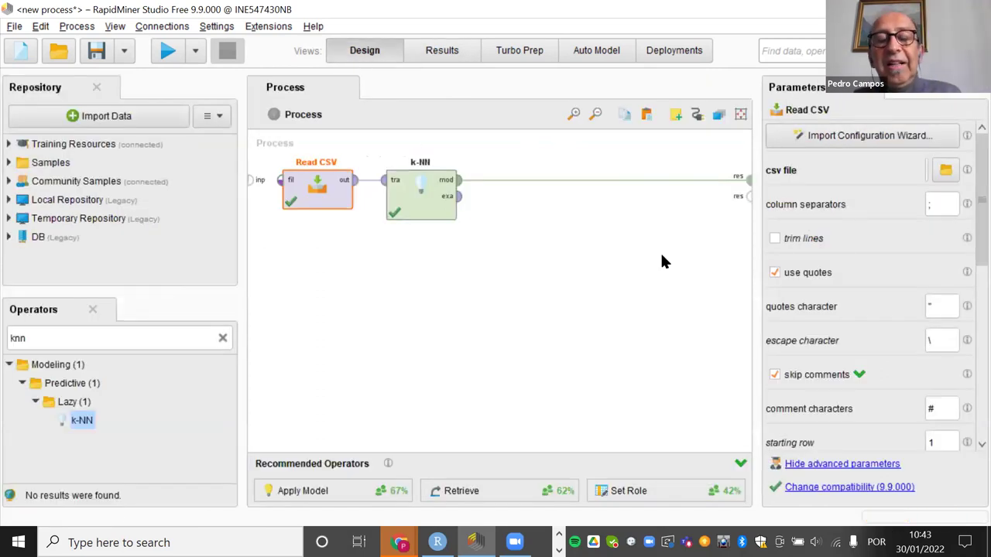
# Switch to PowerPoint, view the KNN practice slide with the RapidMiner validation layout as a slide show, and return to RapidMiner
pyautogui.hotkey('alt', 'Tab')
pyautogui.hotkey('alt', 'Tab')
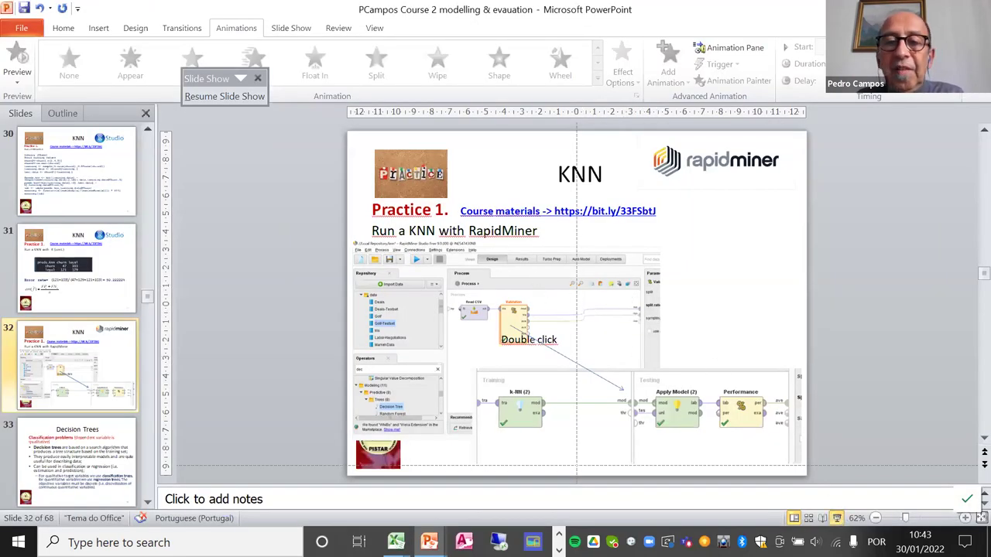
pyautogui.click(837, 518)
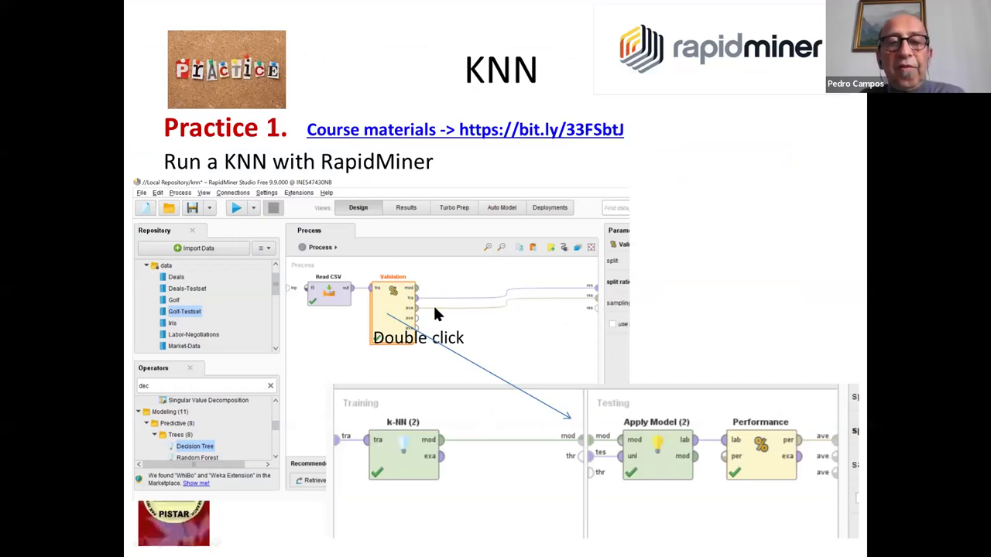
pyautogui.hotkey('alt', 'Tab')
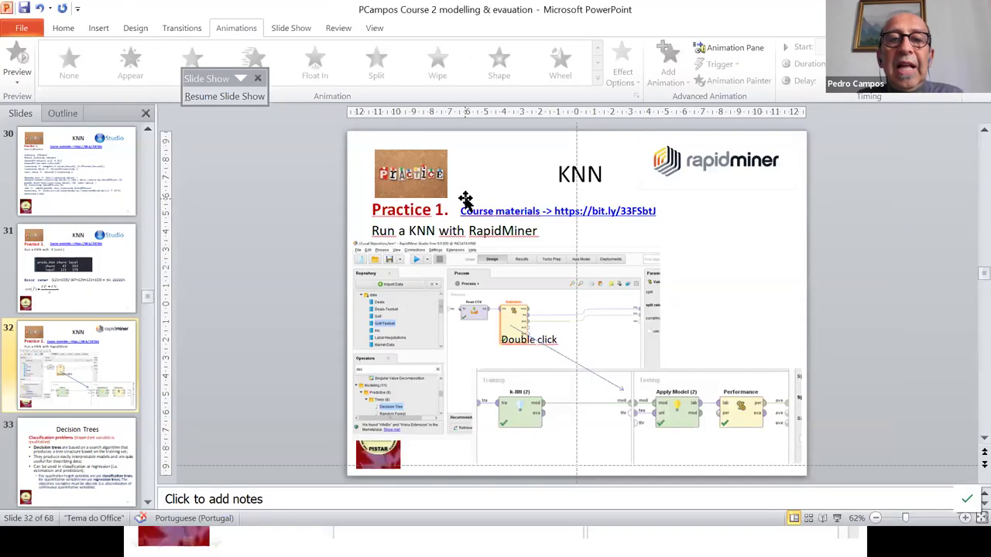
pyautogui.hotkey('alt', 'Tab')
pyautogui.hotkey('alt', 'Tab')
# Remove the k-NN operator from the main process
pyautogui.click(432, 193)
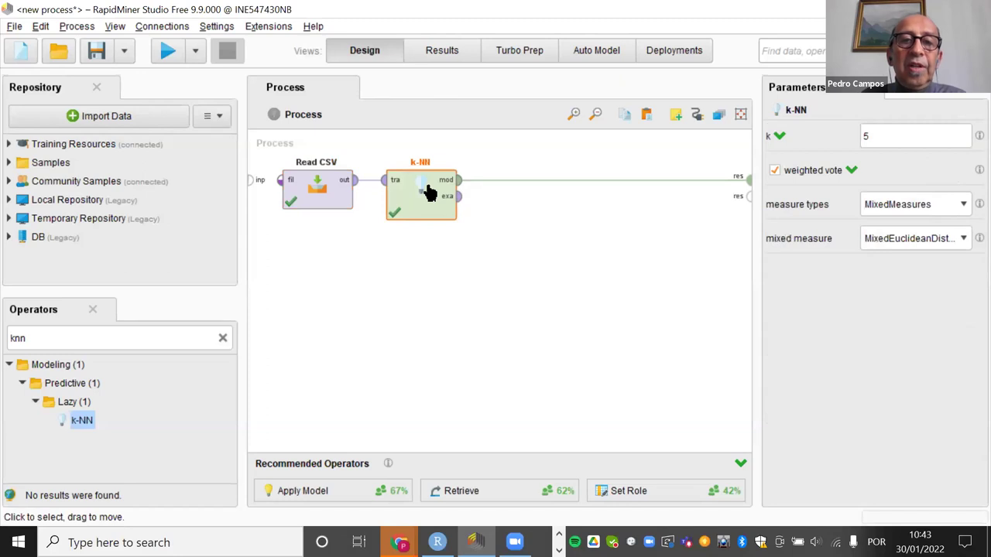
pyautogui.rightClick(430, 192)
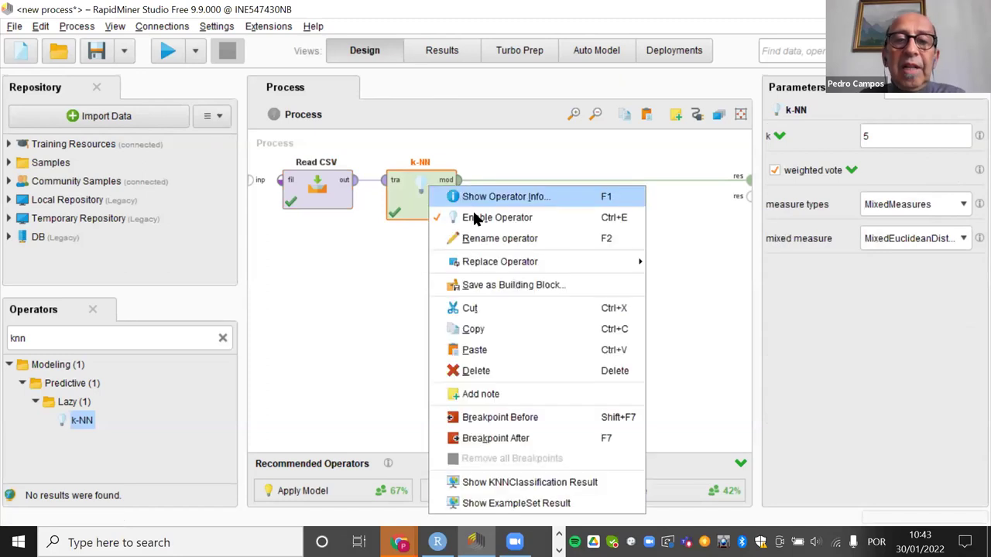
pyautogui.click(506, 298)
# Search the operators for "validation" and add a Split Validation operator beside Read CSV in the process
pyautogui.doubleClick(34, 340)
pyautogui.write('validation')
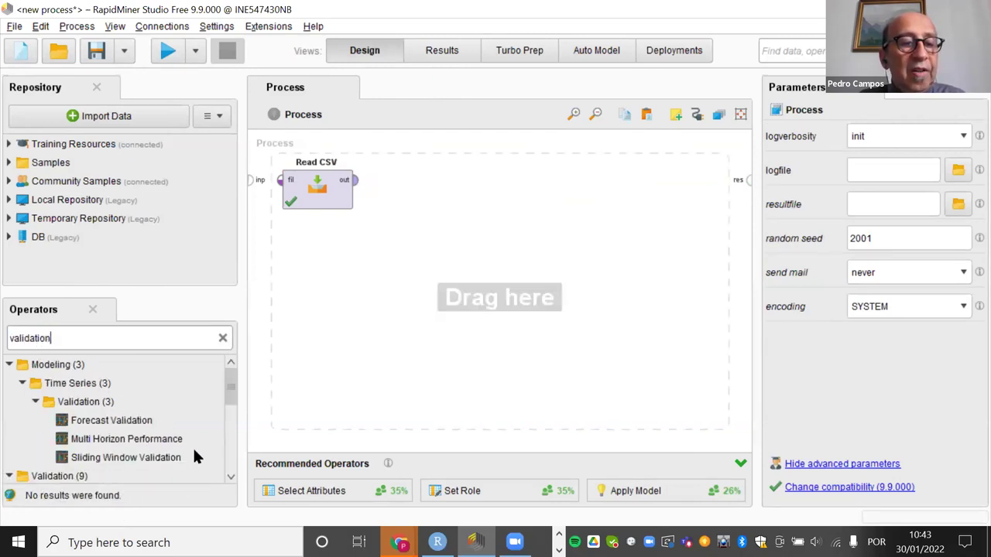
pyautogui.moveTo(228, 393); pyautogui.dragTo(233, 415)
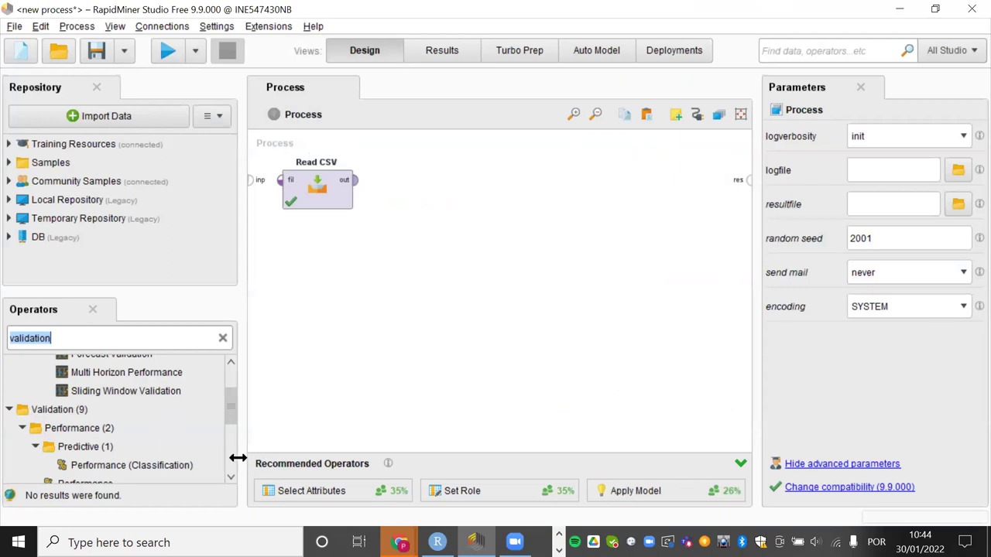
pyautogui.scroll(-2, 232, 434)
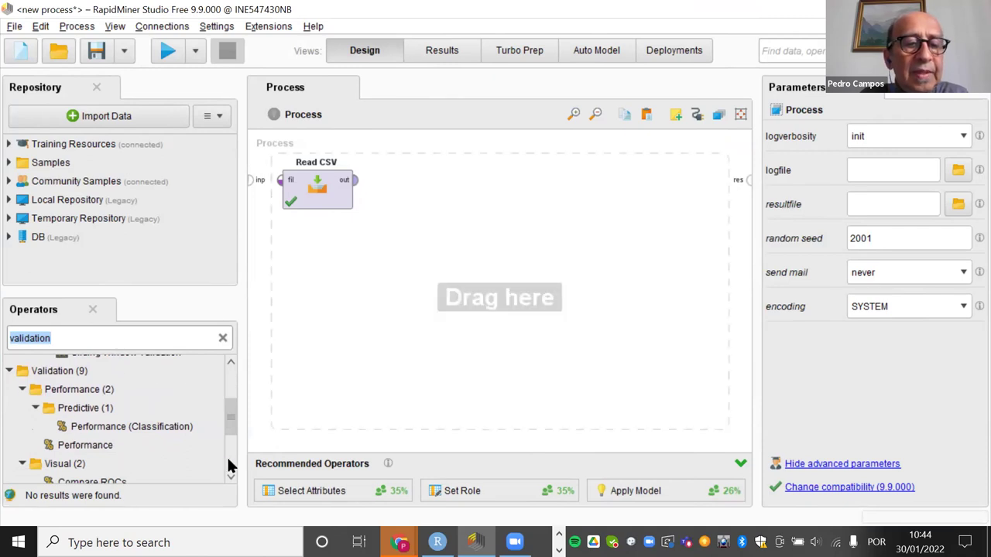
pyautogui.scroll(-2, 228, 464)
pyautogui.scroll(-3, 229, 464)
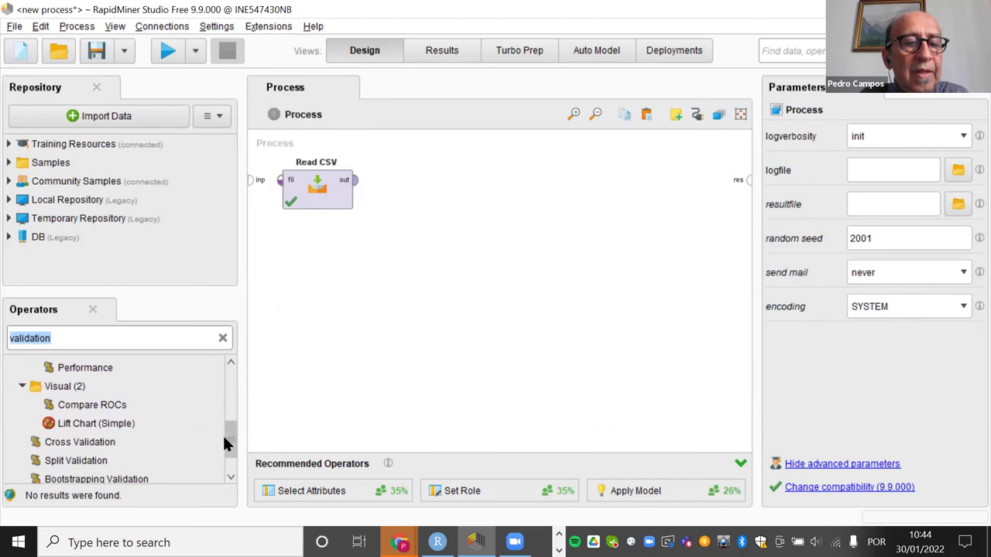
pyautogui.moveTo(223, 436); pyautogui.dragTo(224, 448)
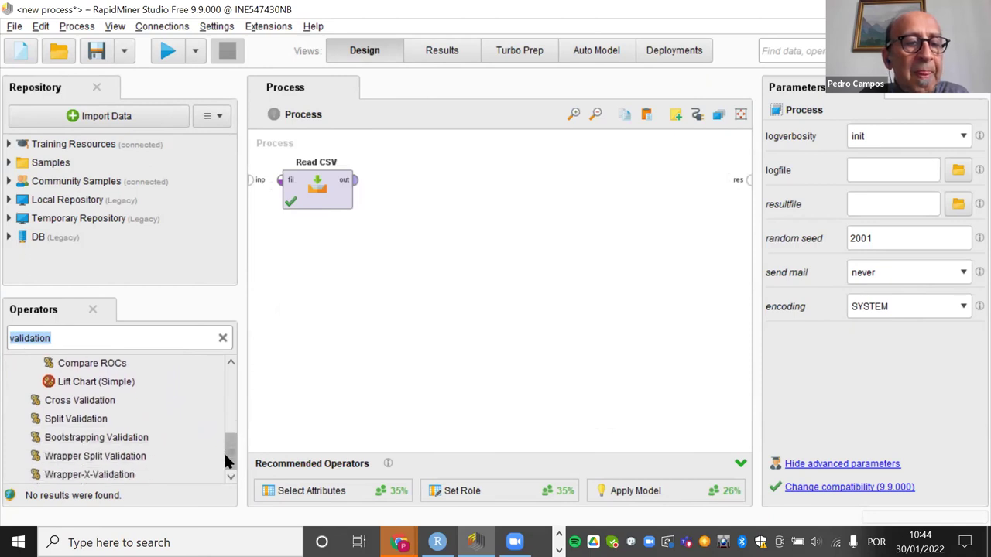
pyautogui.click(74, 416)
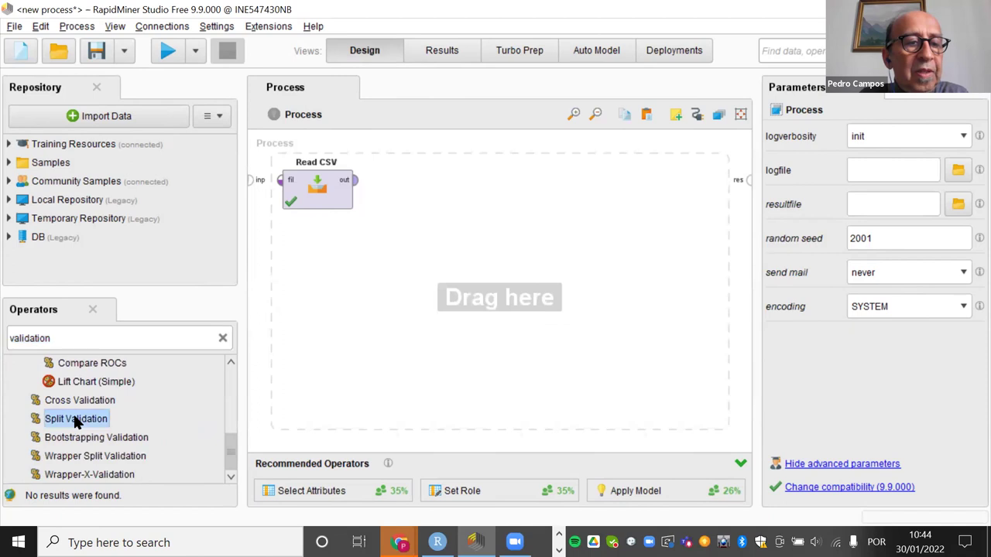
pyautogui.moveTo(75, 420); pyautogui.dragTo(424, 182)
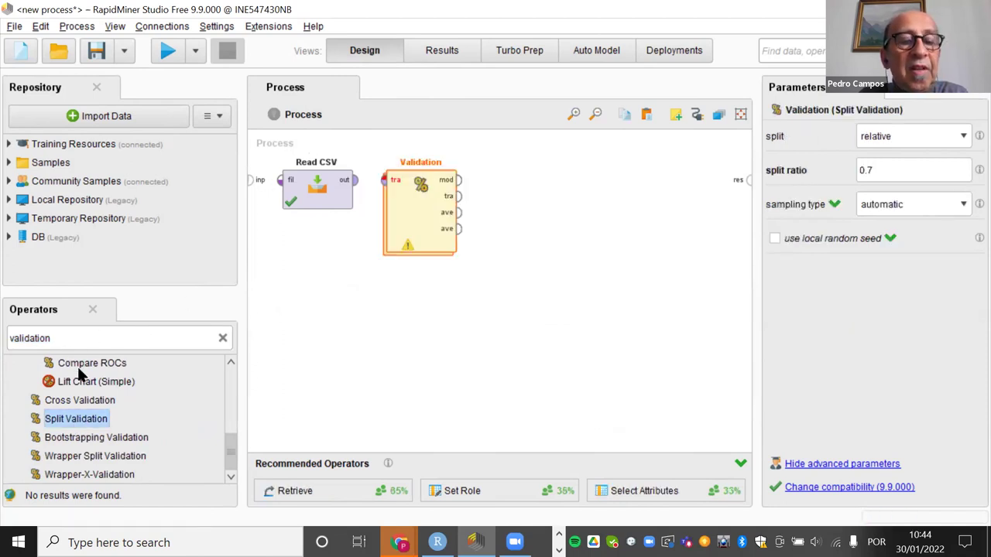
pyautogui.click(79, 418)
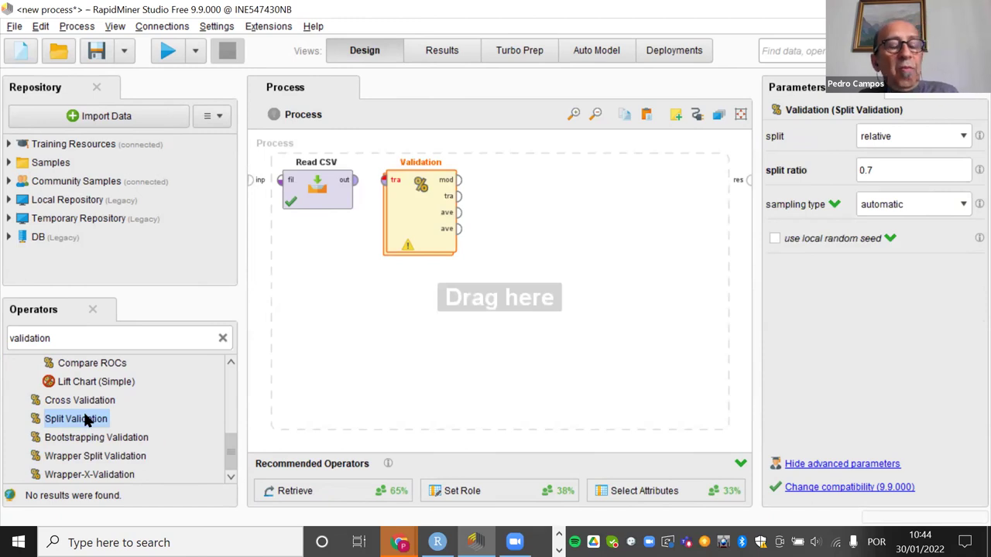
pyautogui.moveTo(85, 416); pyautogui.dragTo(234, 439)
pyautogui.moveTo(92, 418); pyautogui.dragTo(68, 424)
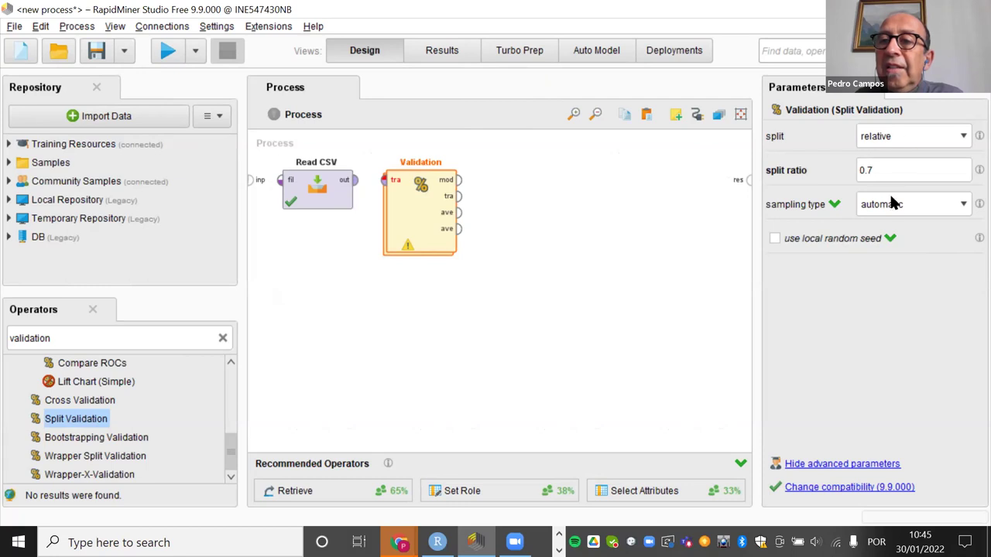
pyautogui.click(878, 170)
pyautogui.moveTo(878, 170); pyautogui.dragTo(856, 172)
pyautogui.click(895, 171)
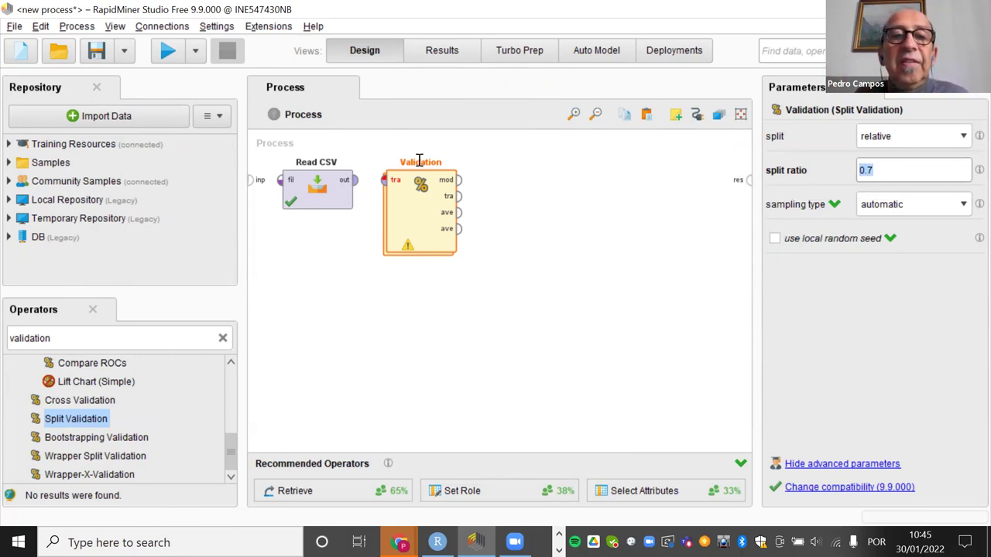
# Connect the output of Read CSV to the training input of the Validation operator
pyautogui.click(355, 180)
pyautogui.click(383, 182)
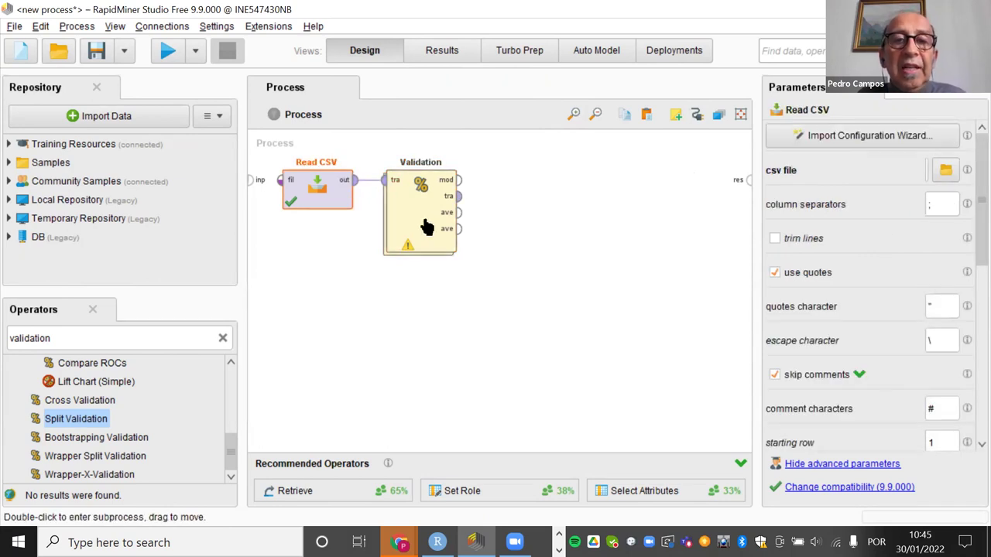
# Switch to the PowerPoint slide show to examine the Training and Testing layout inside the validation, and return to RapidMiner
pyautogui.hotkey('alt', 'Tab')
pyautogui.hotkey('alt', 'Tab')
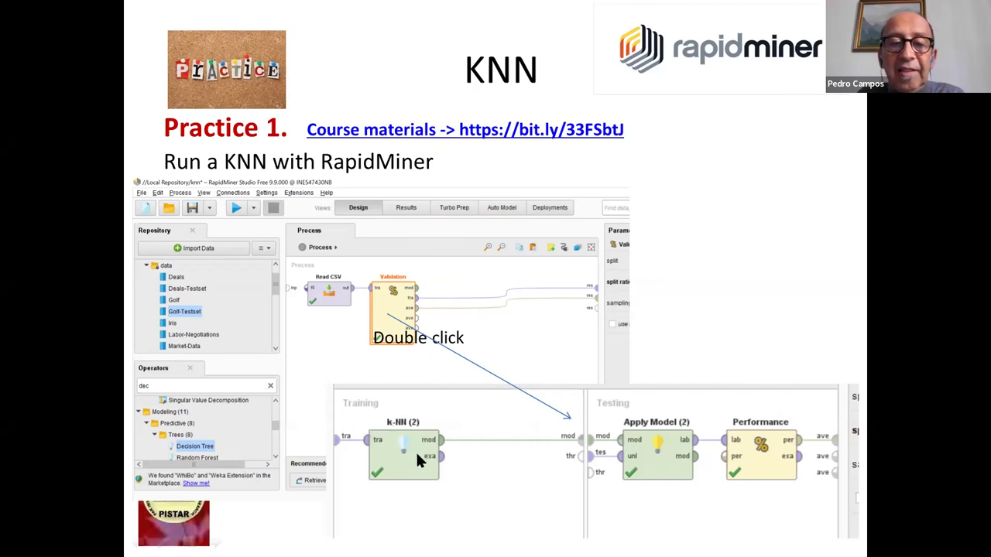
pyautogui.hotkey('alt', 'Tab')
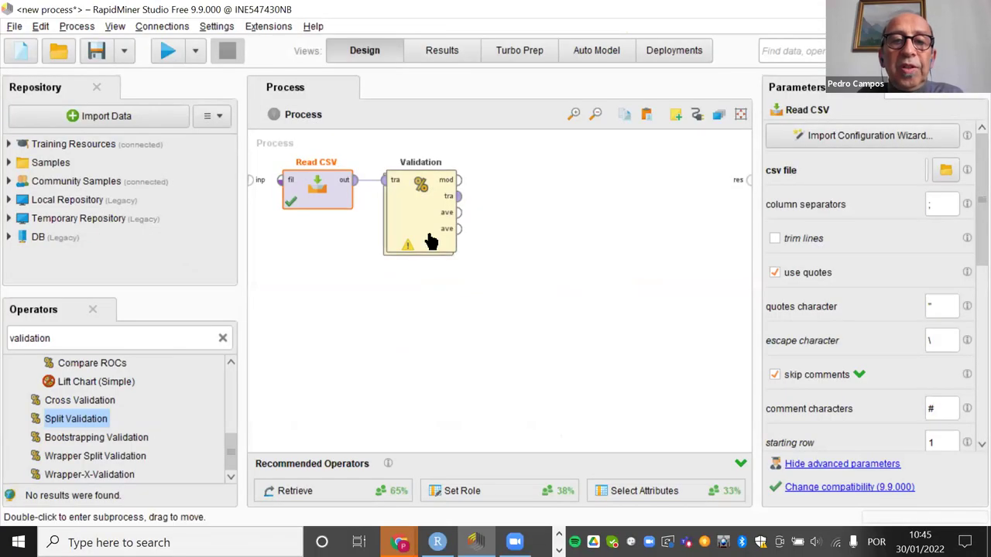
# Open the Validation operator's subprocess, search the operators for "knn" and add a k-NN operator to the Training area
pyautogui.doubleClick(411, 237)
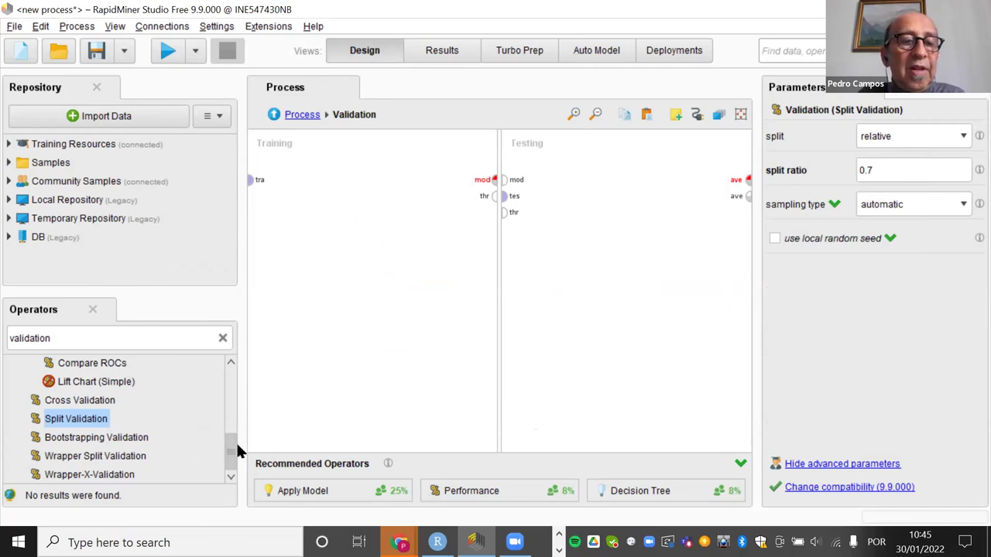
pyautogui.moveTo(232, 449); pyautogui.dragTo(217, 380)
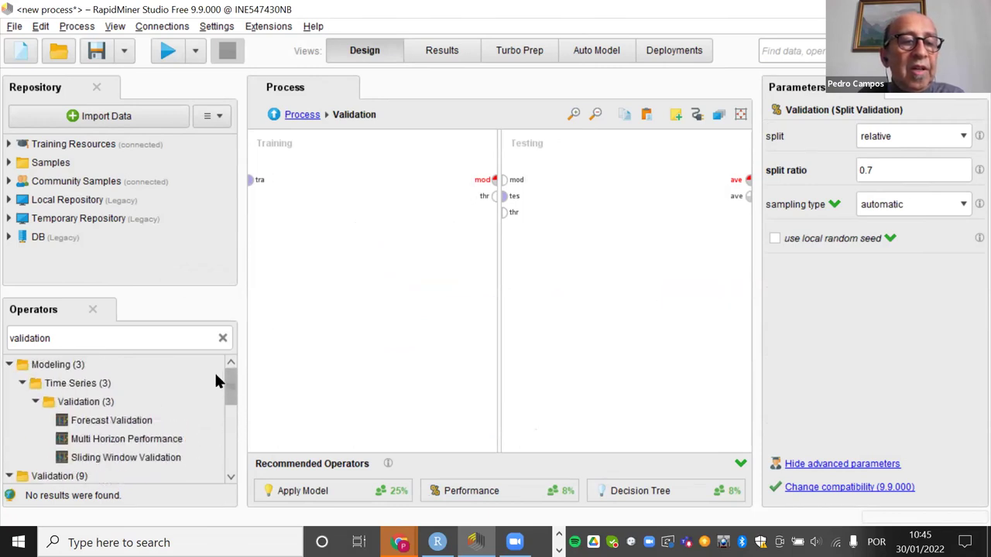
pyautogui.moveTo(10, 338); pyautogui.dragTo(41, 339)
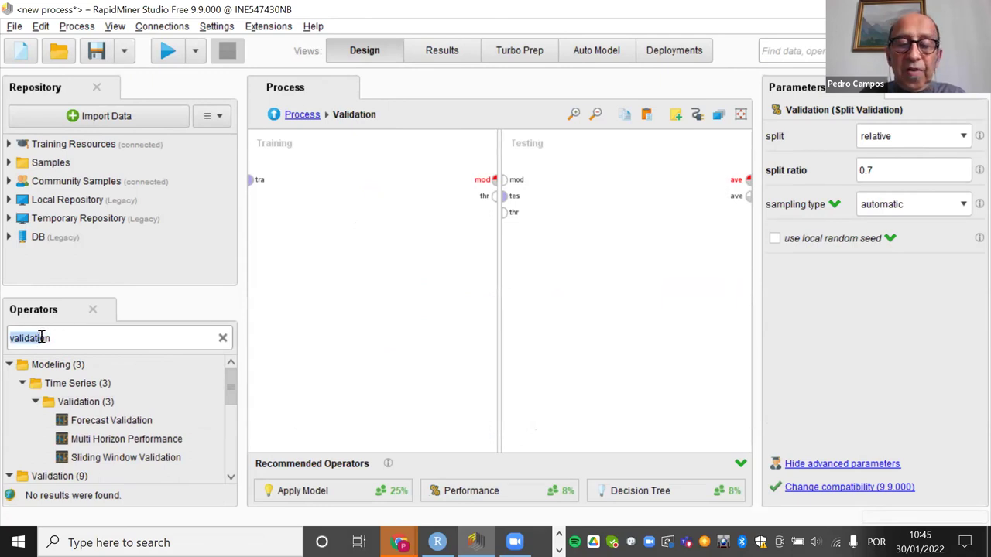
pyautogui.press('BackSpace')
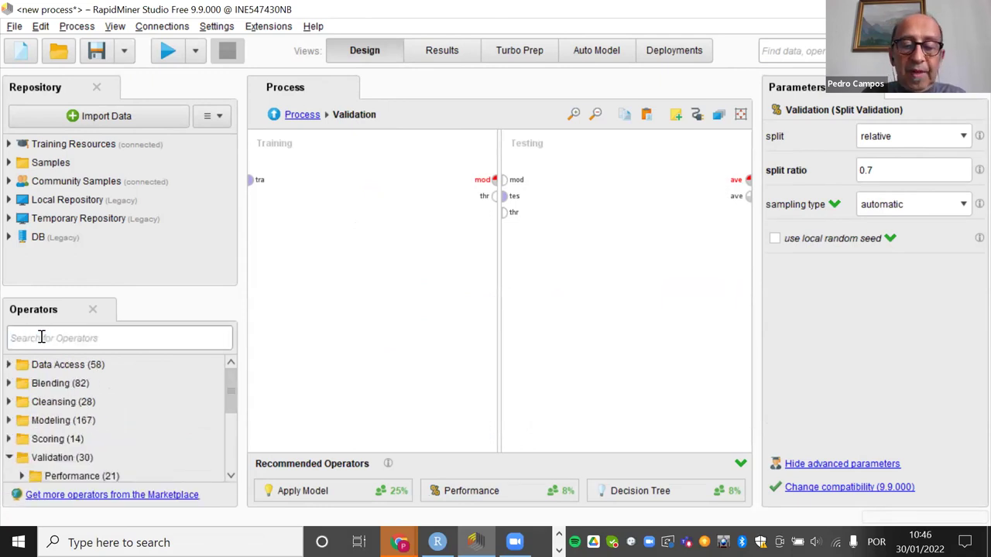
pyautogui.write('knn')
pyautogui.click(69, 420)
pyautogui.moveTo(68, 420); pyautogui.dragTo(346, 191)
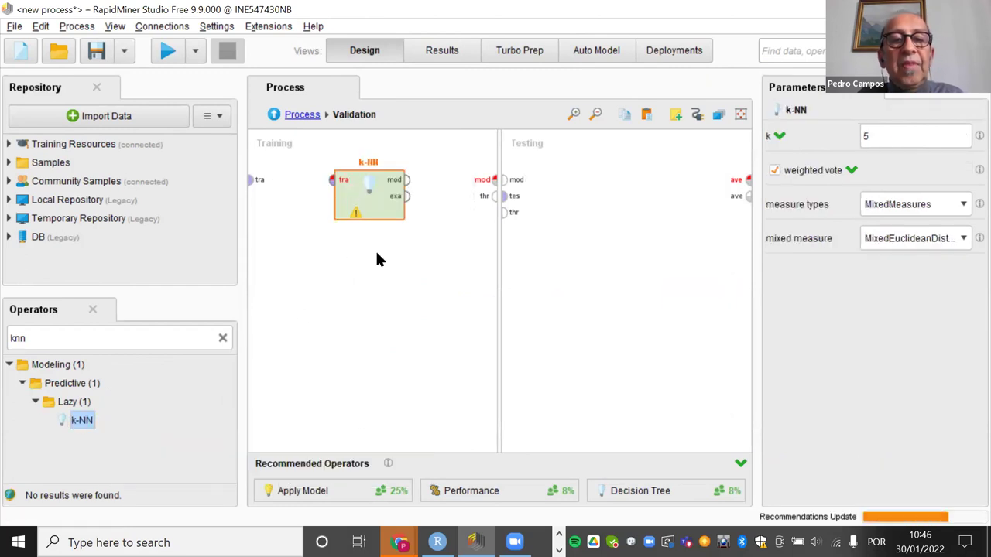
# Check the PowerPoint slide and, back in RapidMiner, connect the training input to k-NN and its model output to the Training area's mod port
pyautogui.hotkey('alt', 'Tab')
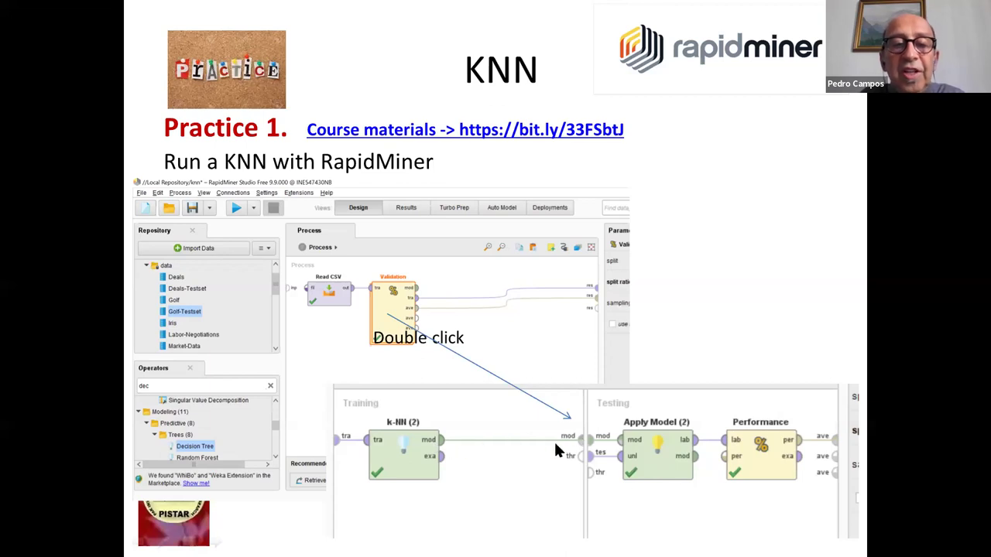
pyautogui.hotkey('alt', 'Tab')
pyautogui.hotkey('alt', 'Tab')
pyautogui.click(251, 180)
pyautogui.click(336, 182)
pyautogui.click(407, 181)
pyautogui.click(494, 180)
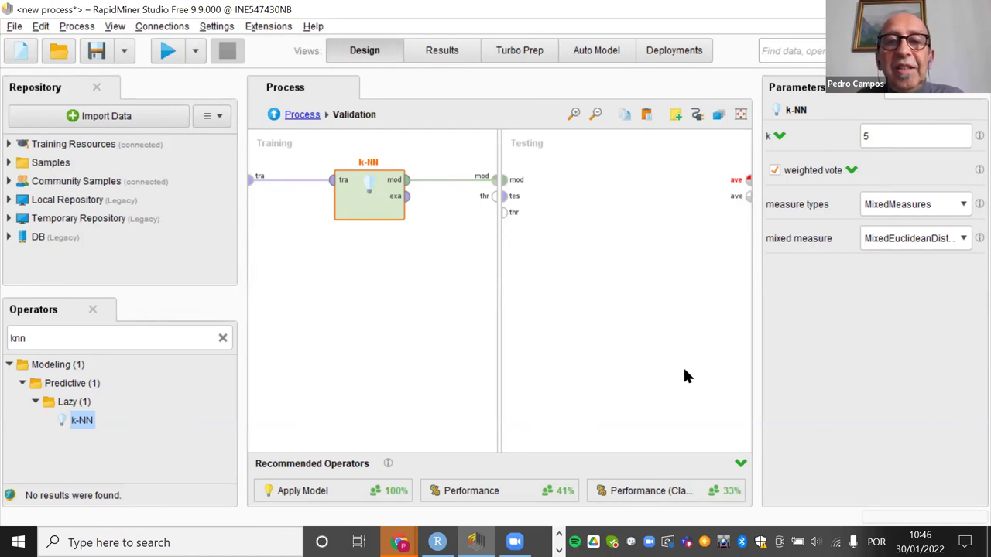
# Check the slide, search the operators for "apply model" in RapidMiner and add an Apply Model operator to the Testing area
pyautogui.hotkey('alt', 'Tab')
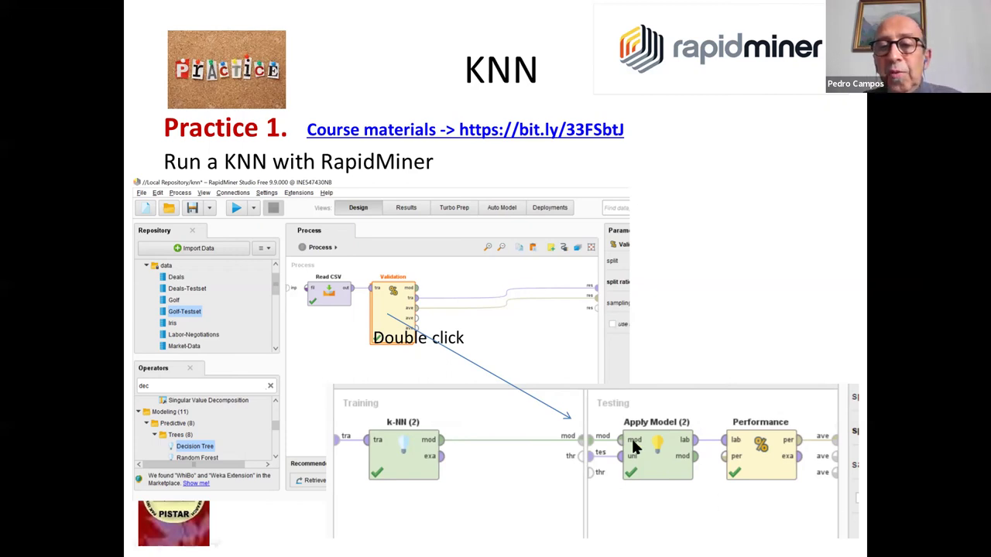
pyautogui.hotkey('alt', 'Tab')
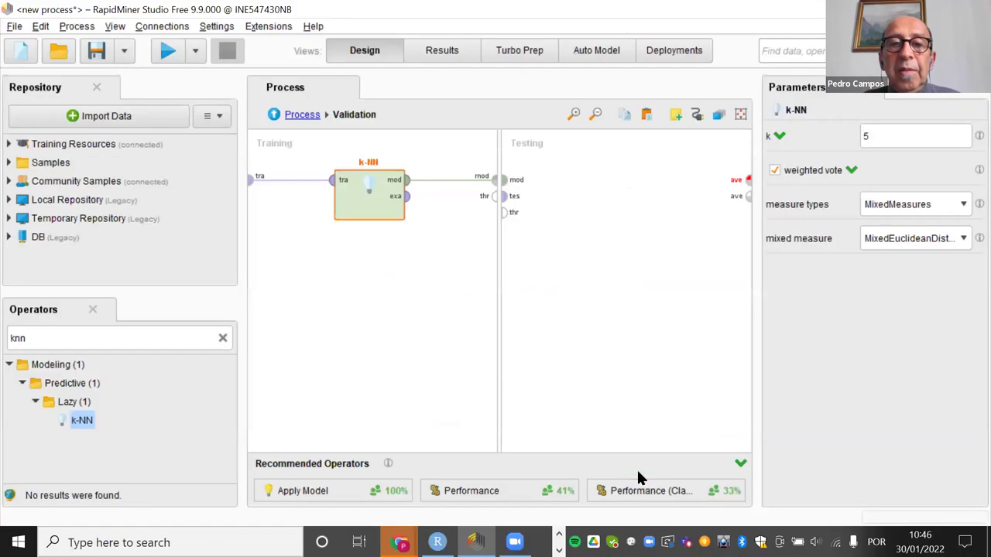
pyautogui.doubleClick(27, 337)
pyautogui.write('aply')
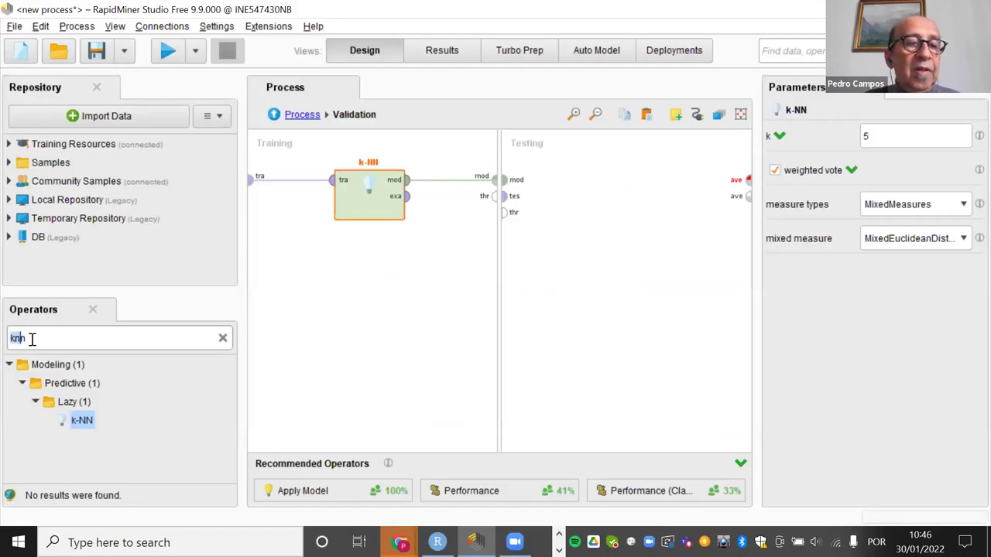
pyautogui.press('BackSpace')
pyautogui.press('BackSpace')
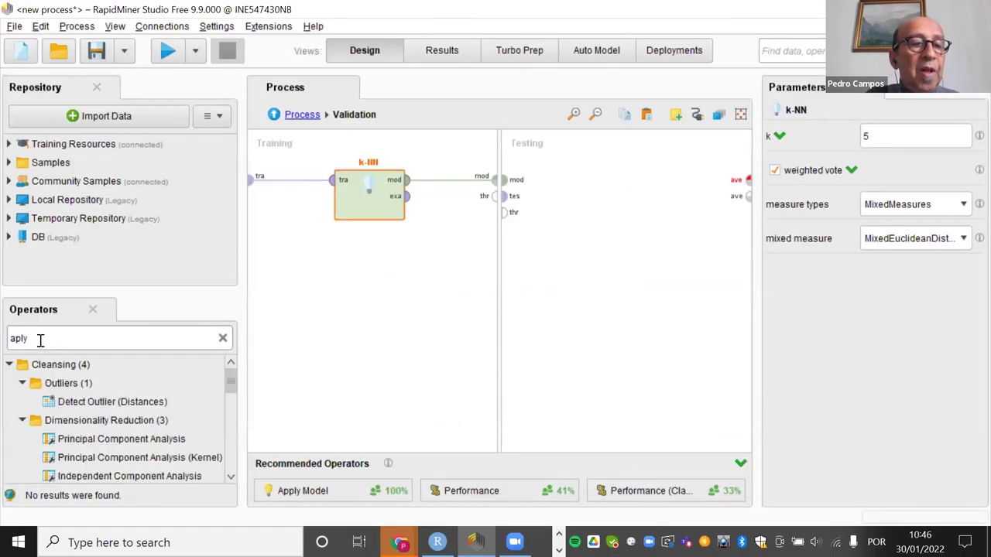
pyautogui.write('ply model')
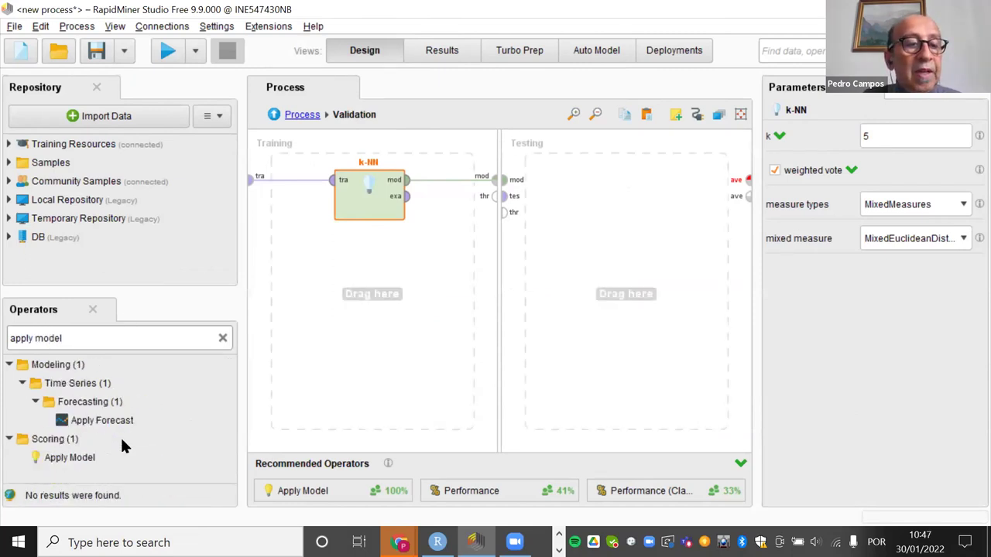
pyautogui.click(65, 459)
pyautogui.moveTo(70, 461); pyautogui.dragTo(554, 179)
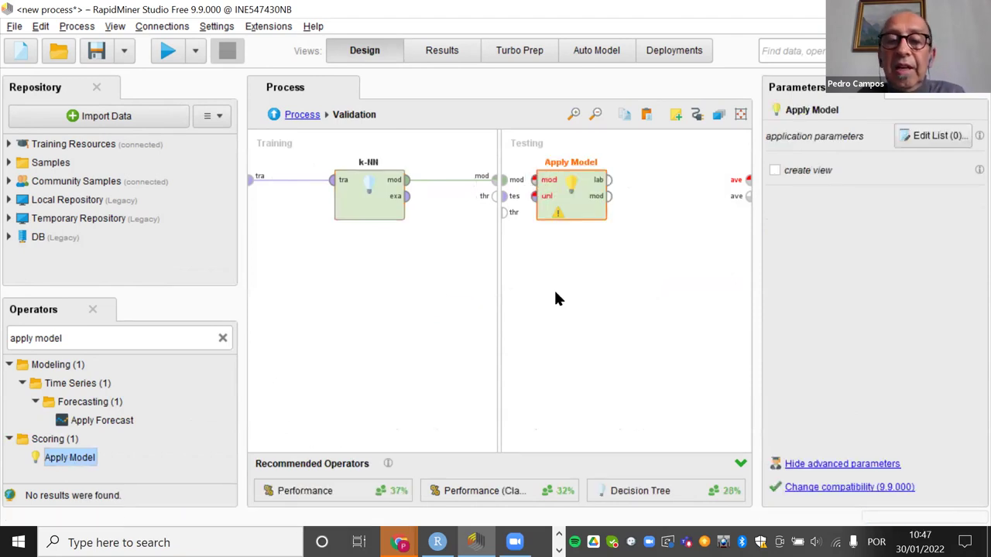
# Check the slide and connect the Testing mod and tes ports to Apply Model's mod and unl inputs in RapidMiner
pyautogui.hotkey('alt', 'Tab')
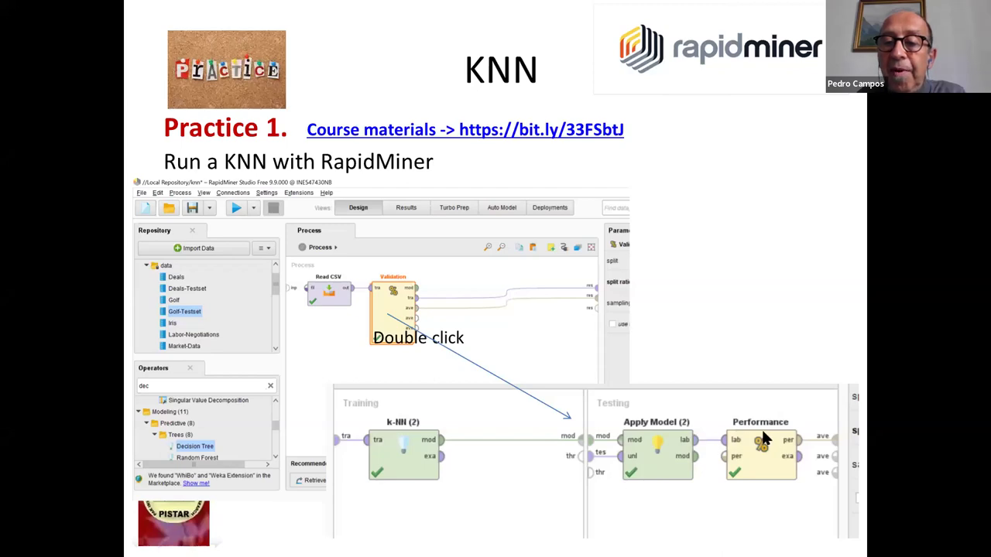
pyautogui.hotkey('alt', 'Tab')
pyautogui.moveTo(502, 182); pyautogui.dragTo(534, 196)
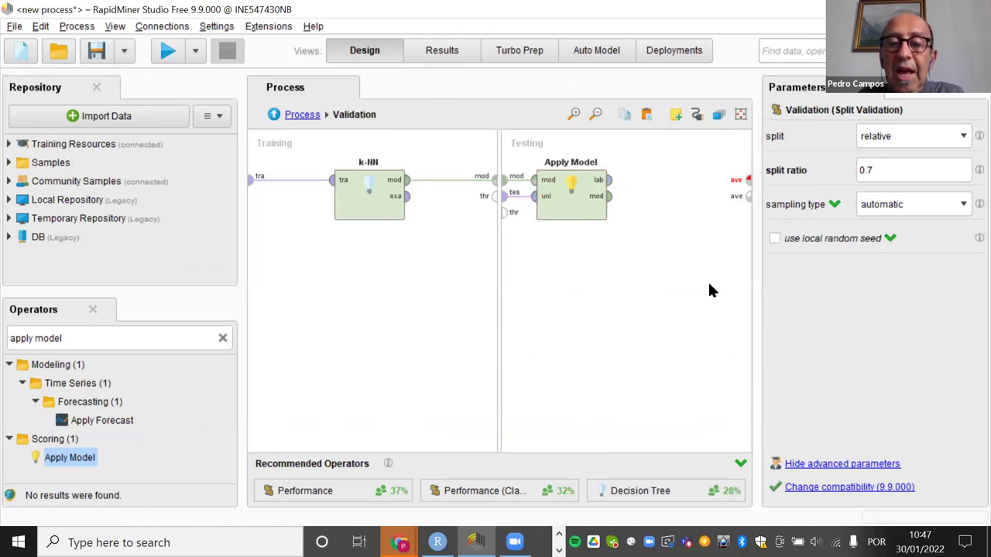
# Check the slide, search RapidMiner's operators for "performa" and add Performance (Binominal Classification) beside Apply Model in the Testing area
pyautogui.hotkey('alt', 'Tab')
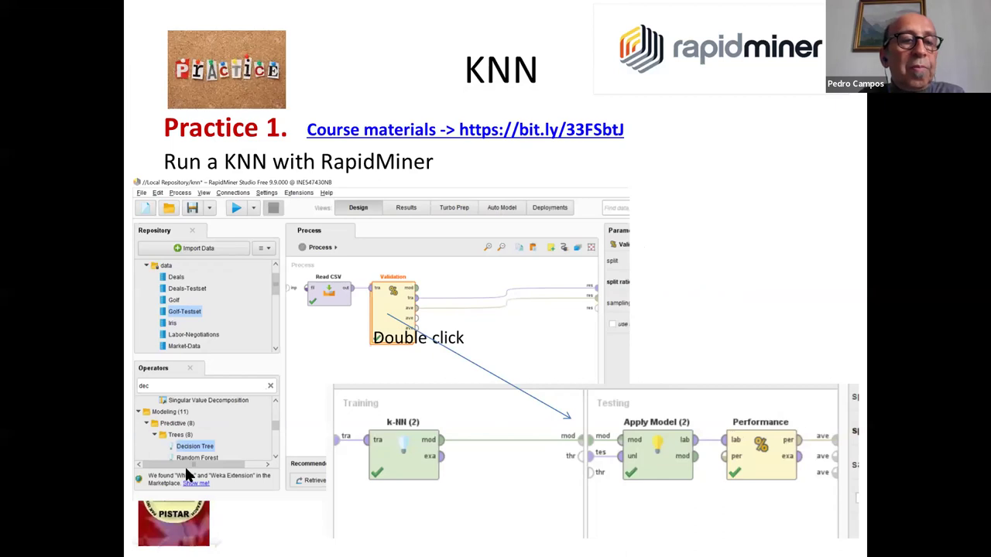
pyautogui.hotkey('alt', 'Tab')
pyautogui.moveTo(10, 338); pyautogui.dragTo(79, 346)
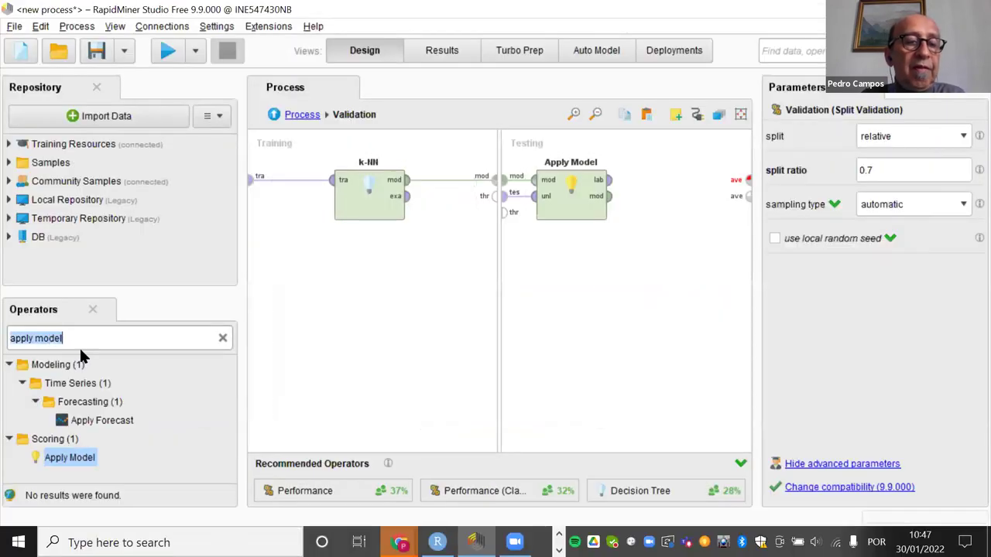
pyautogui.write('perfoe')
pyautogui.press('BackSpace')
pyautogui.write('rm')
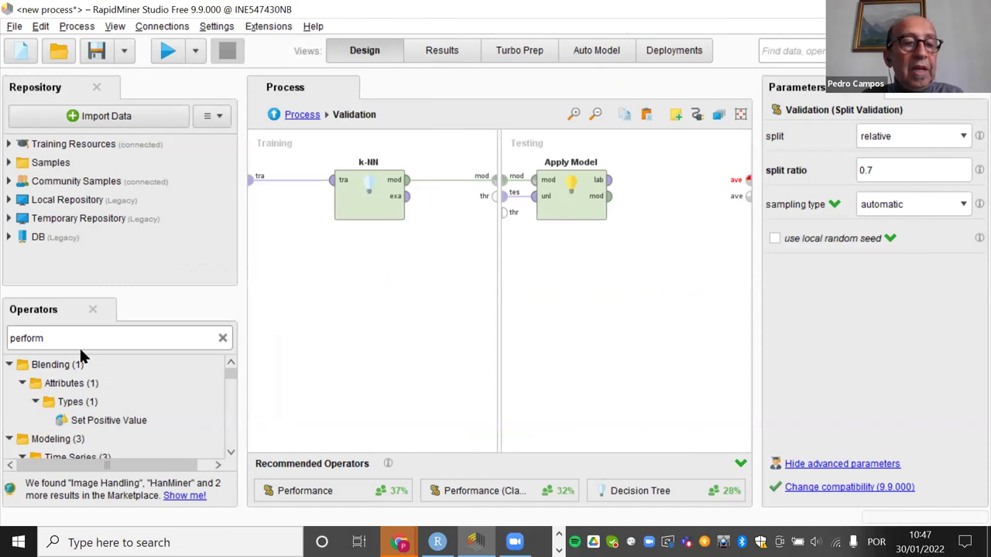
pyautogui.write('a')
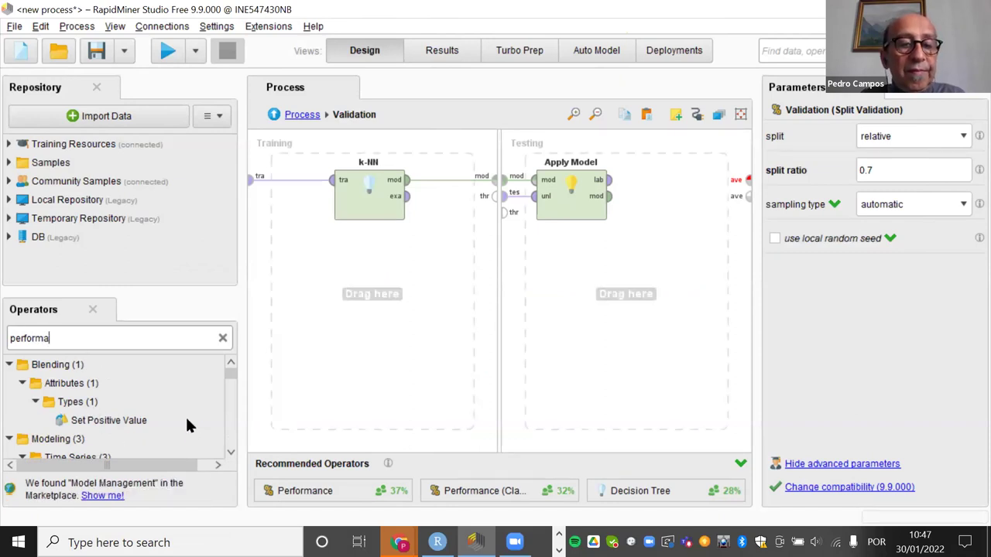
pyautogui.scroll(-4, 228, 455)
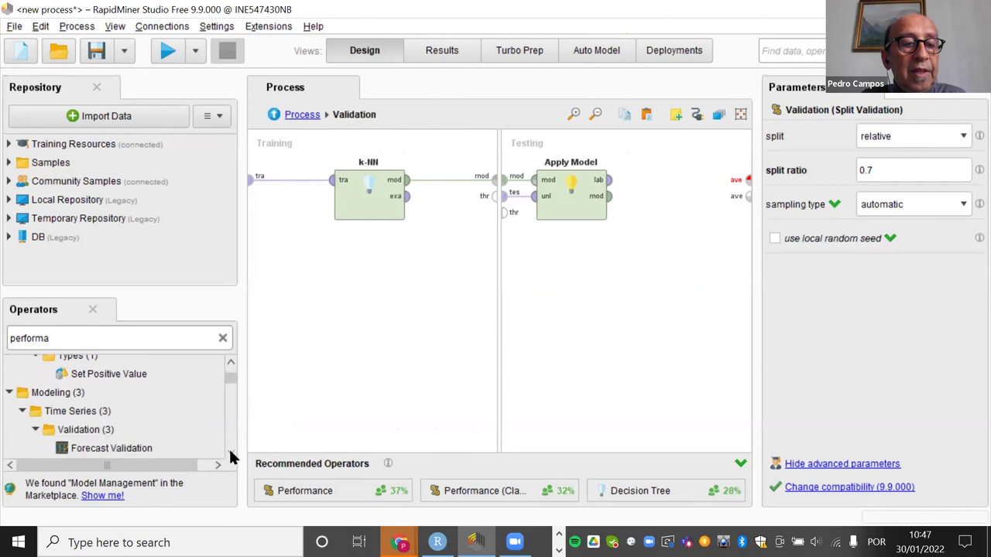
pyautogui.scroll(-8, 230, 457)
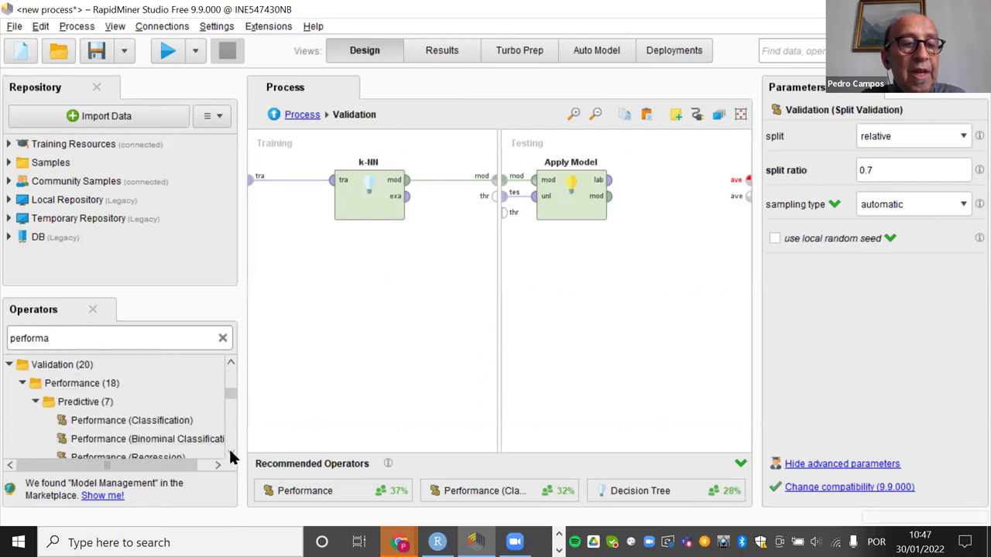
pyautogui.scroll(-1, 230, 456)
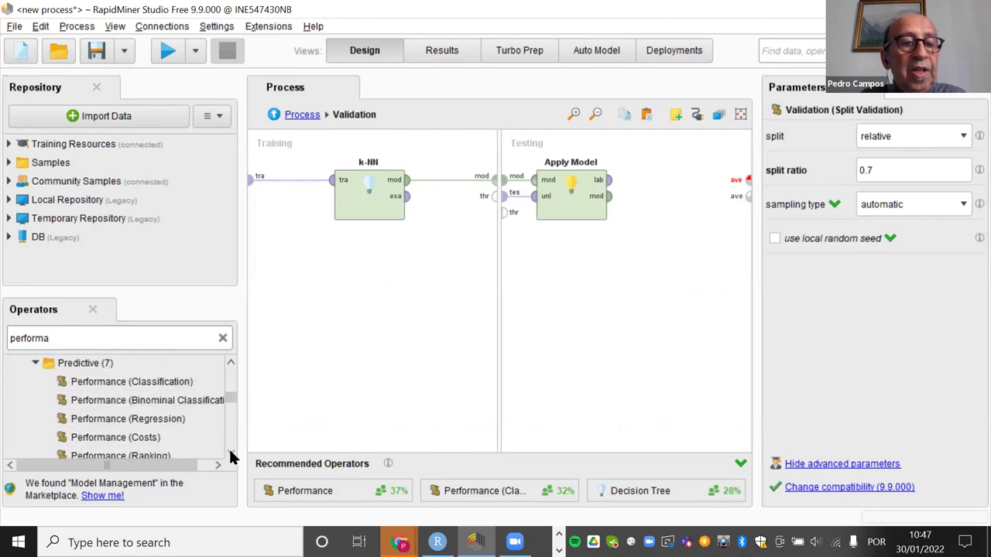
pyautogui.click(120, 387)
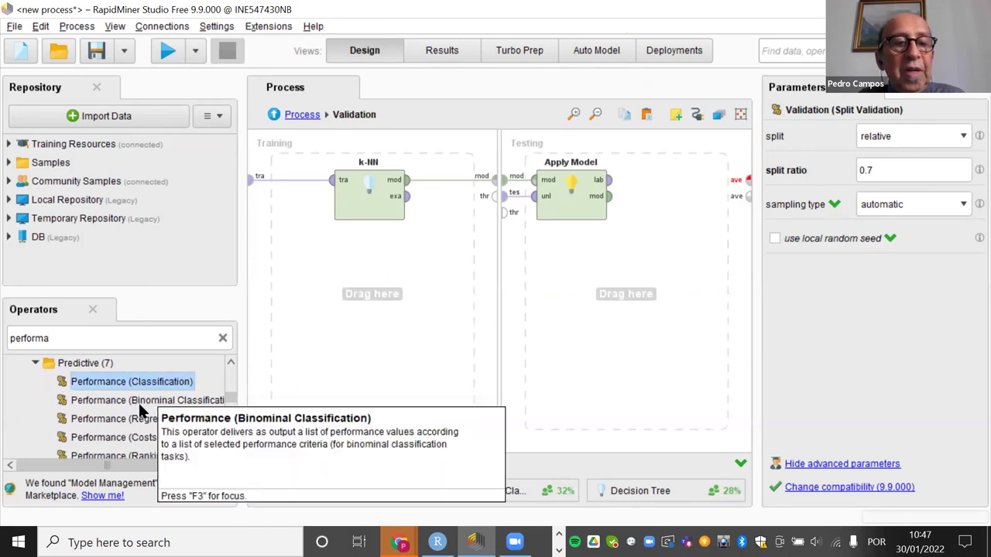
pyautogui.click(128, 400)
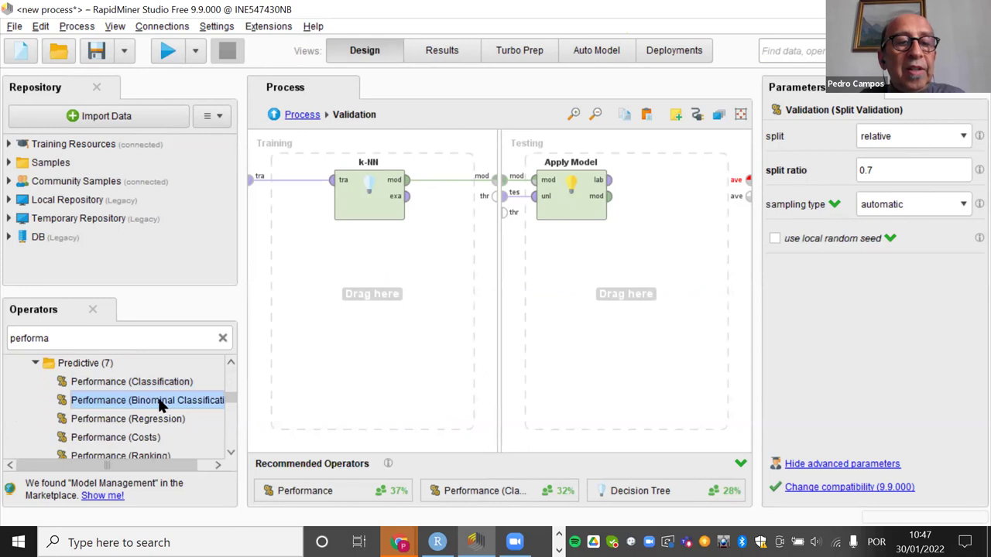
pyautogui.moveTo(155, 400); pyautogui.dragTo(674, 178)
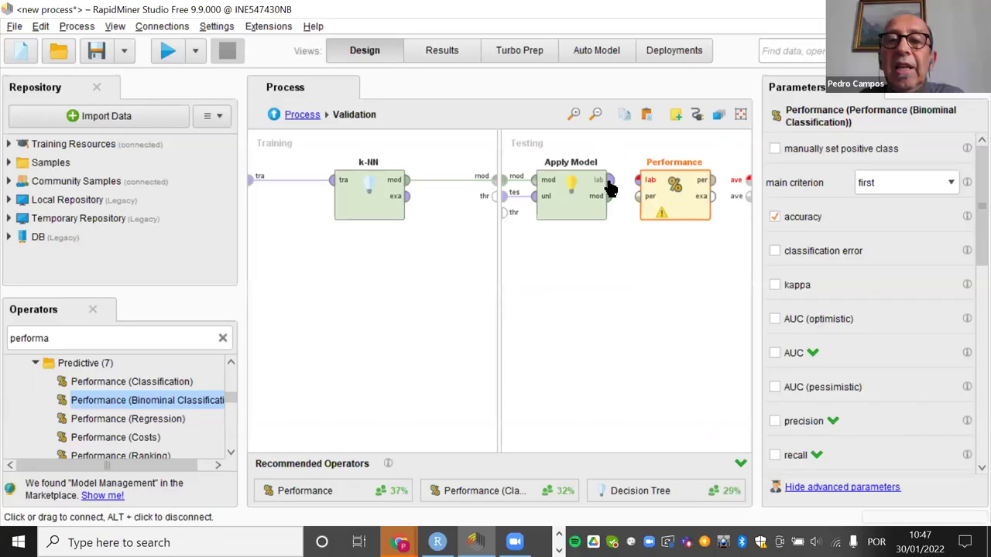
# Connect Apply Model's lab output to Performance's lab input, and Performance's per output to the first ave port
pyautogui.click(602, 188)
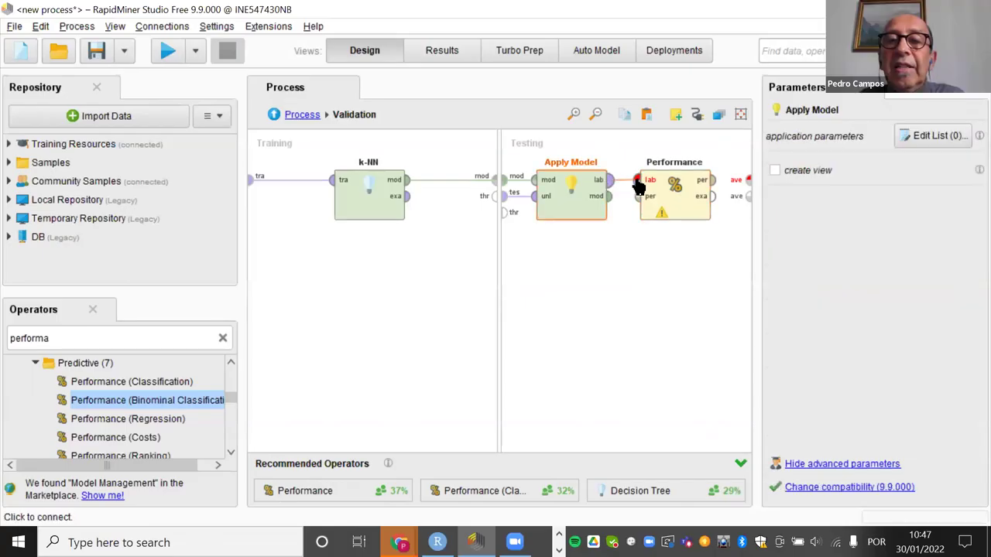
pyautogui.click(713, 182)
pyautogui.click(750, 178)
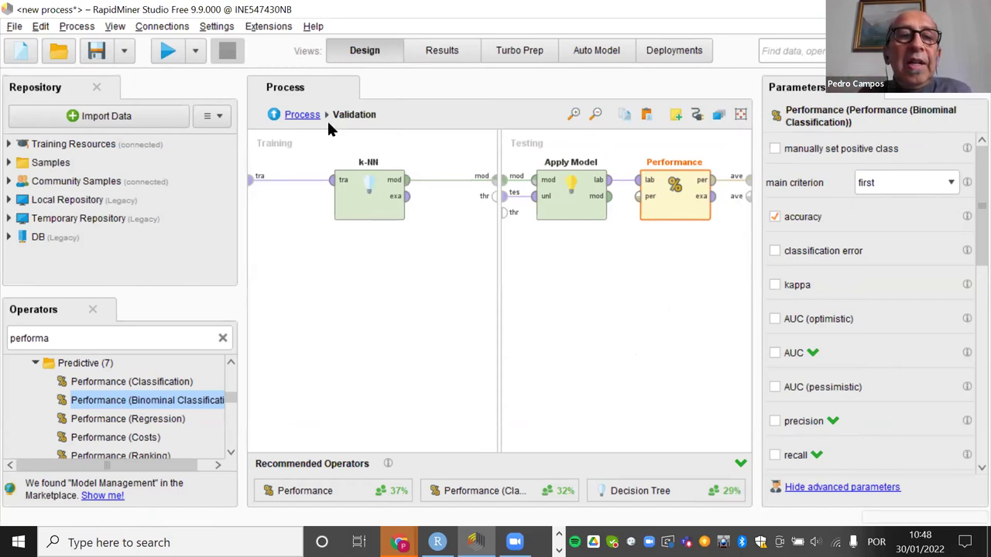
# Return to the main process and connect Validation's mod and first ave outputs to the process results, comparing the layout with the PowerPoint slide
pyautogui.click(288, 116)
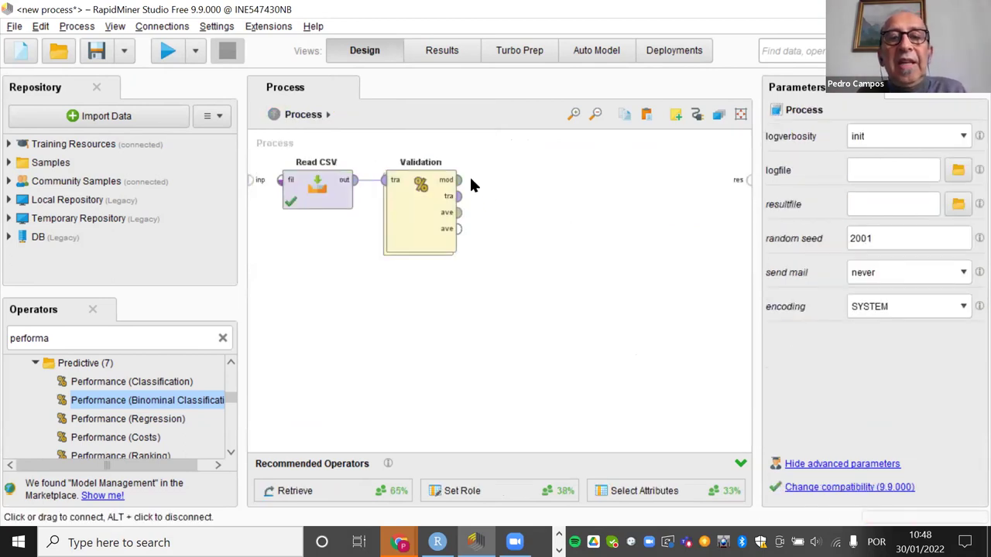
pyautogui.hotkey('alt', 'Tab')
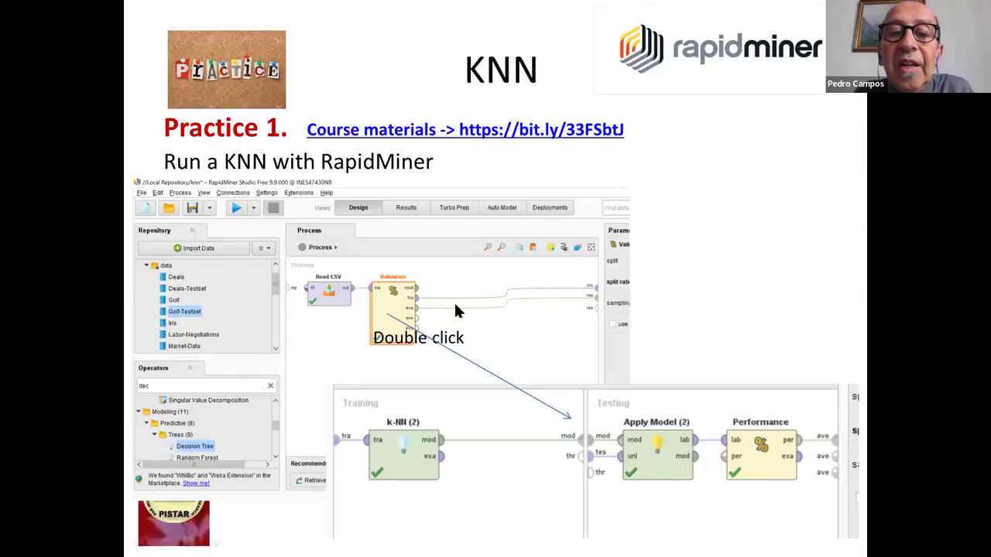
pyautogui.hotkey('alt', 'Tab')
pyautogui.click(459, 181)
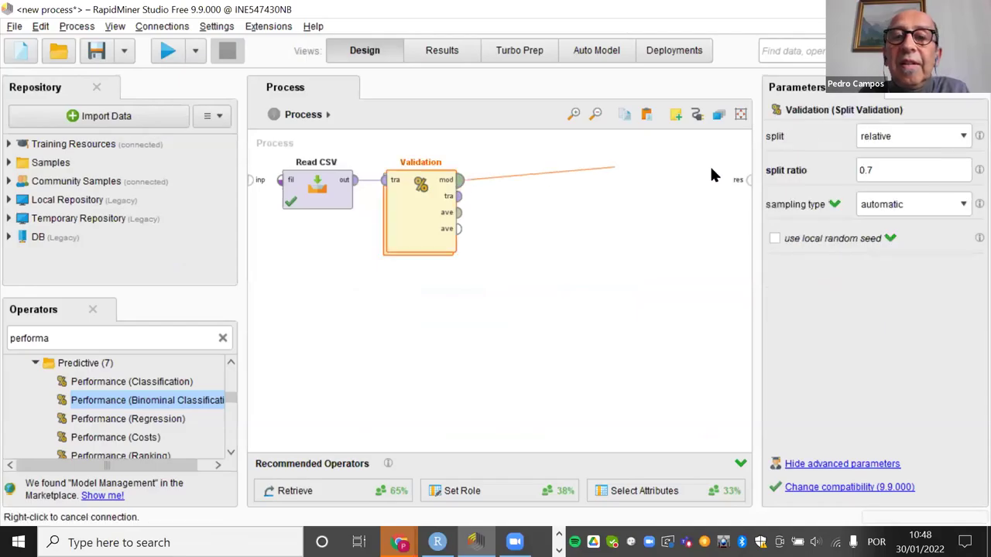
pyautogui.click(747, 179)
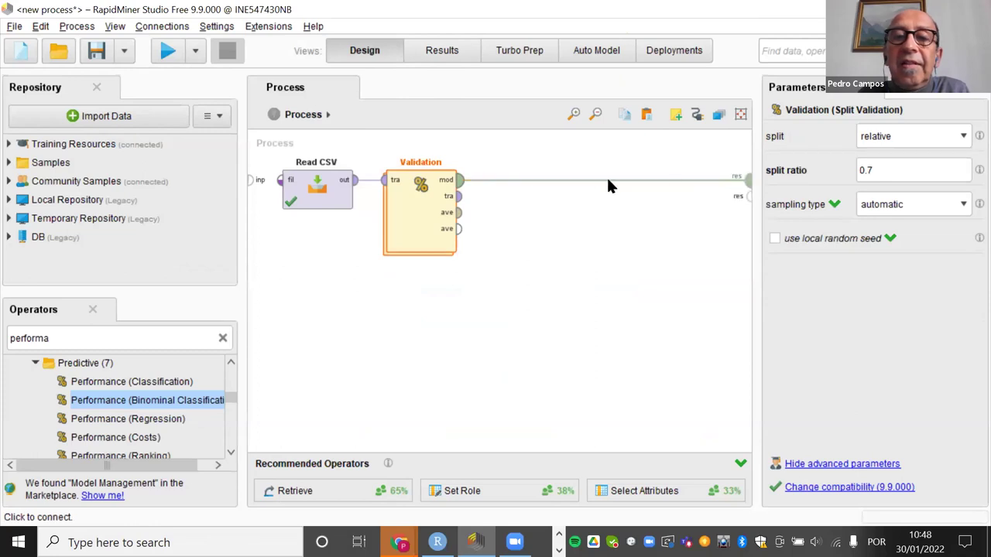
pyautogui.click(458, 213)
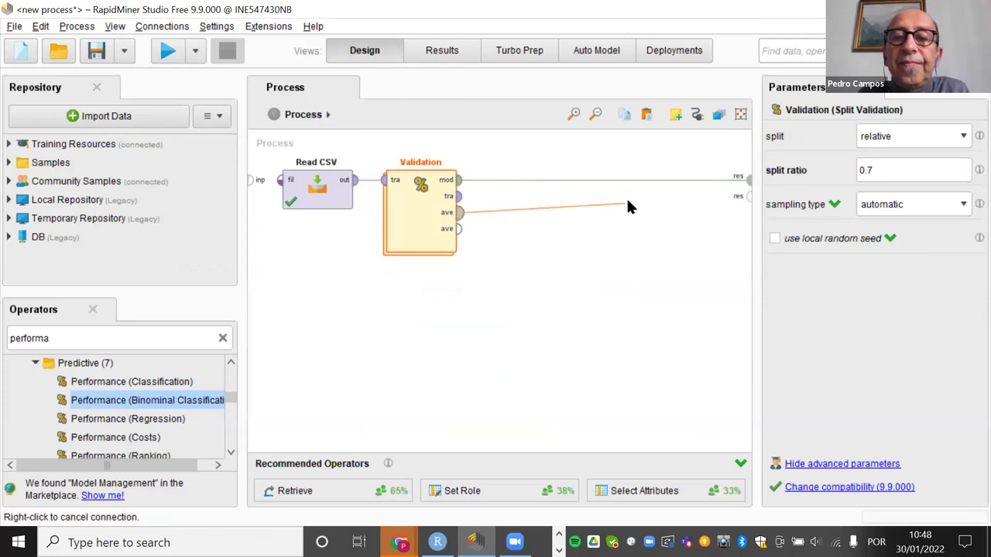
pyautogui.click(748, 196)
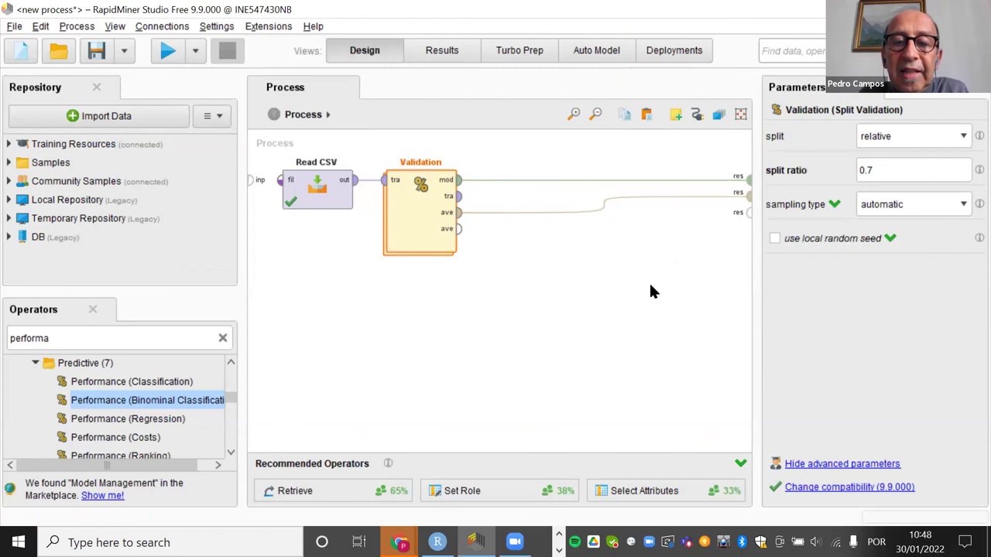
pyautogui.hotkey('alt', 'Tab')
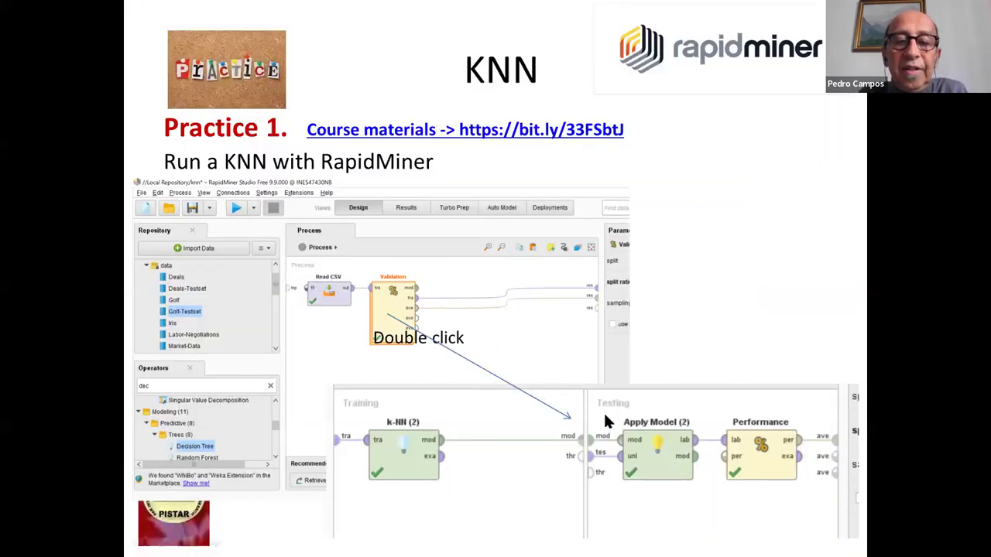
pyautogui.hotkey('alt', 'Tab')
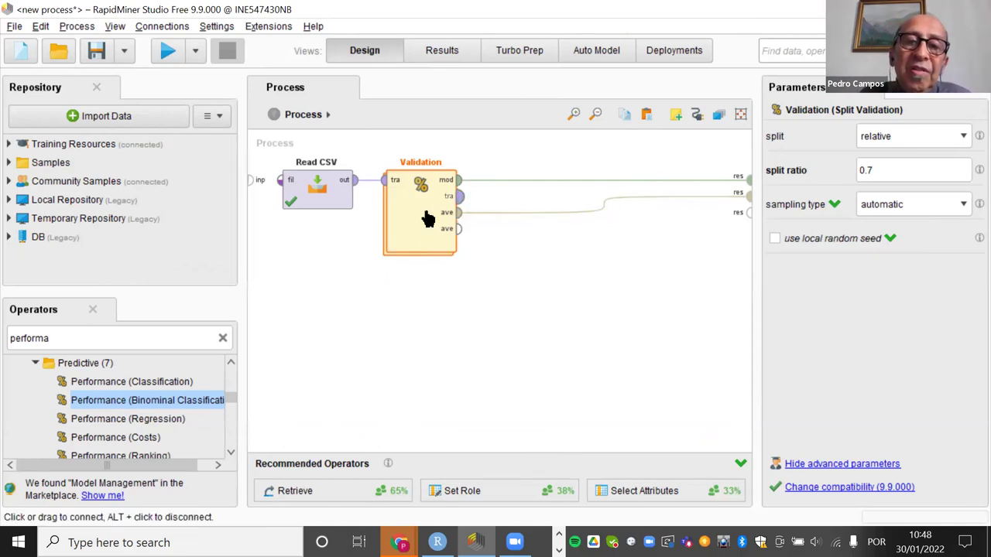
# Review the operators inside Validation, return to the main process and run it
pyautogui.doubleClick(413, 232)
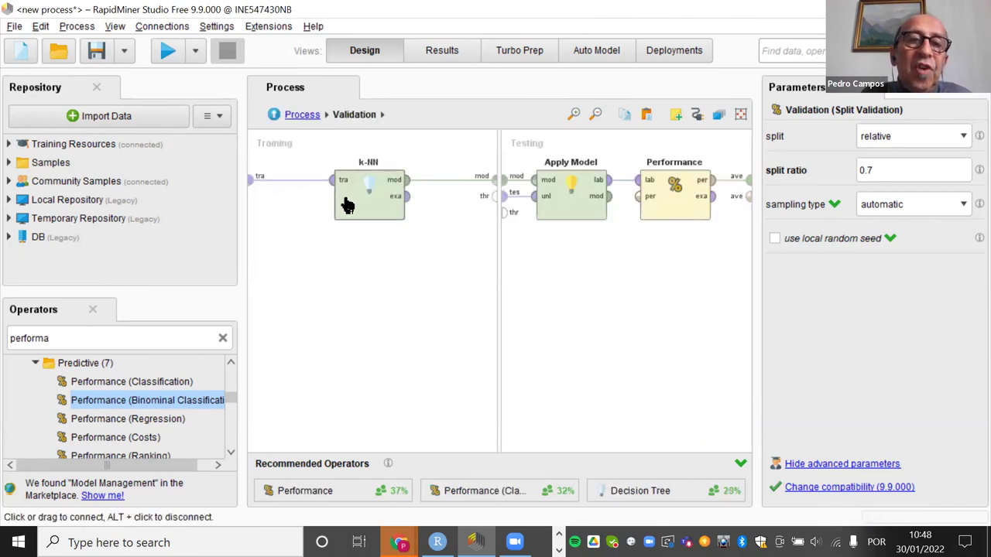
pyautogui.click(312, 116)
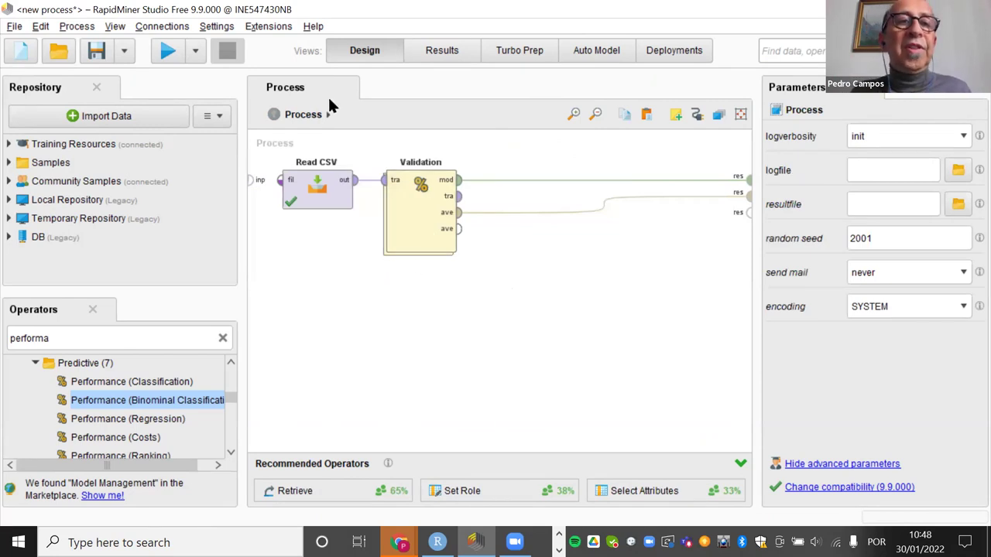
pyautogui.click(170, 49)
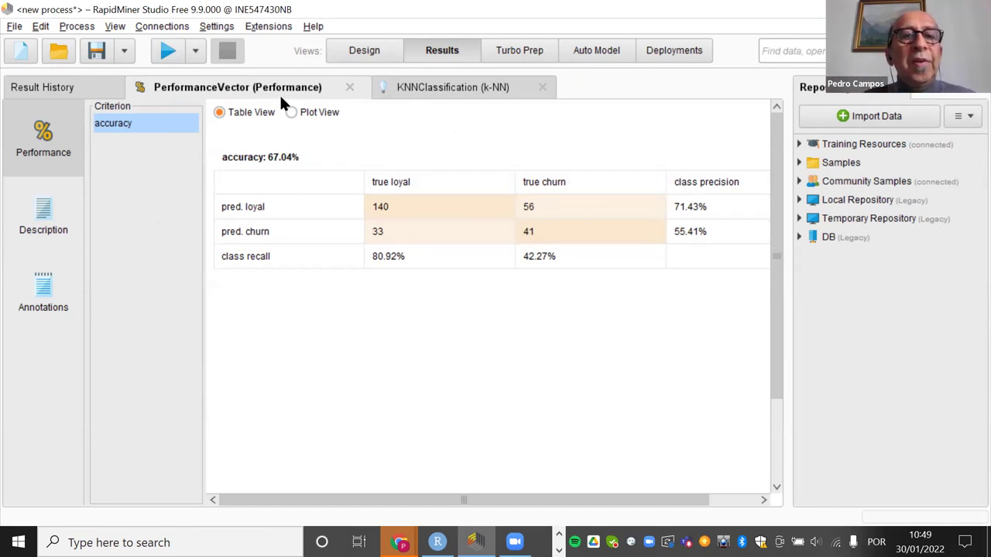
# Set Validation's split ratio to 0.9, keep the relative split and automatic sampling, and rerun the process
pyautogui.click(348, 49)
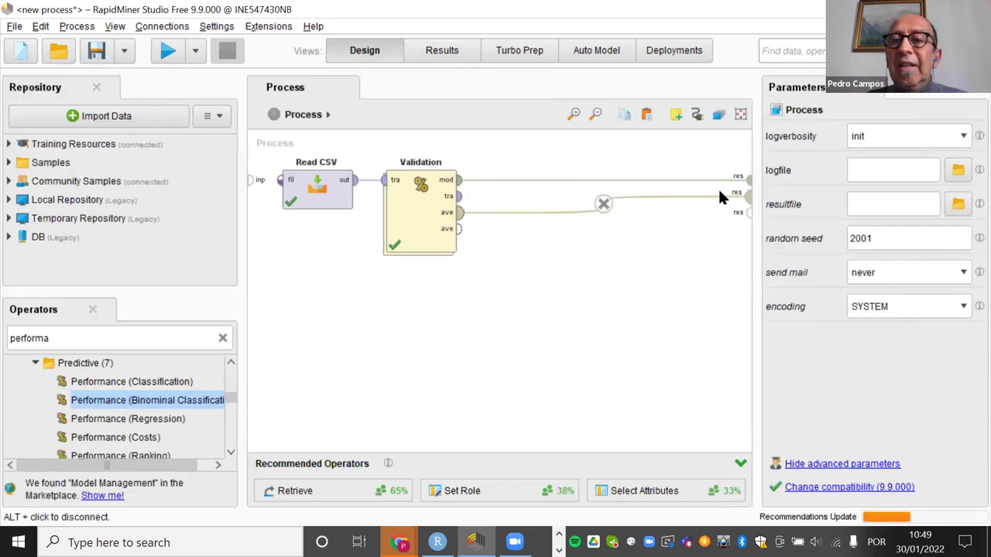
pyautogui.click(420, 193)
pyautogui.click(903, 171)
pyautogui.press('BackSpace')
pyautogui.write('9')
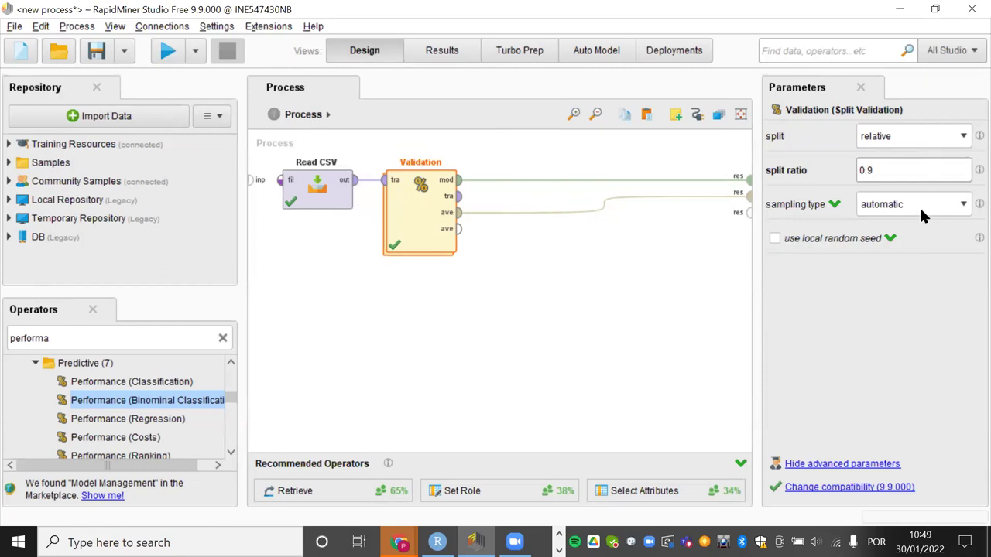
pyautogui.click(922, 205)
pyautogui.click(886, 284)
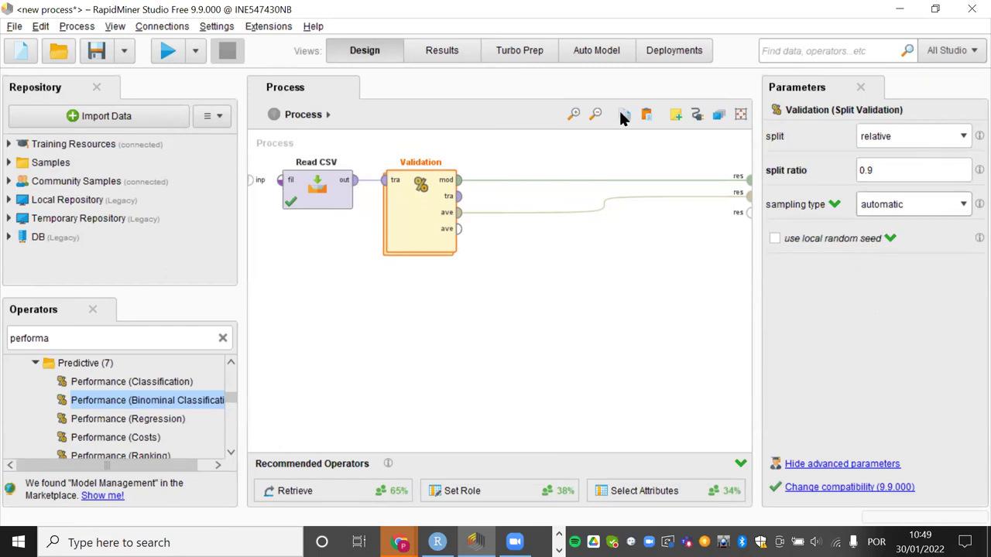
pyautogui.click(895, 135)
pyautogui.click(895, 136)
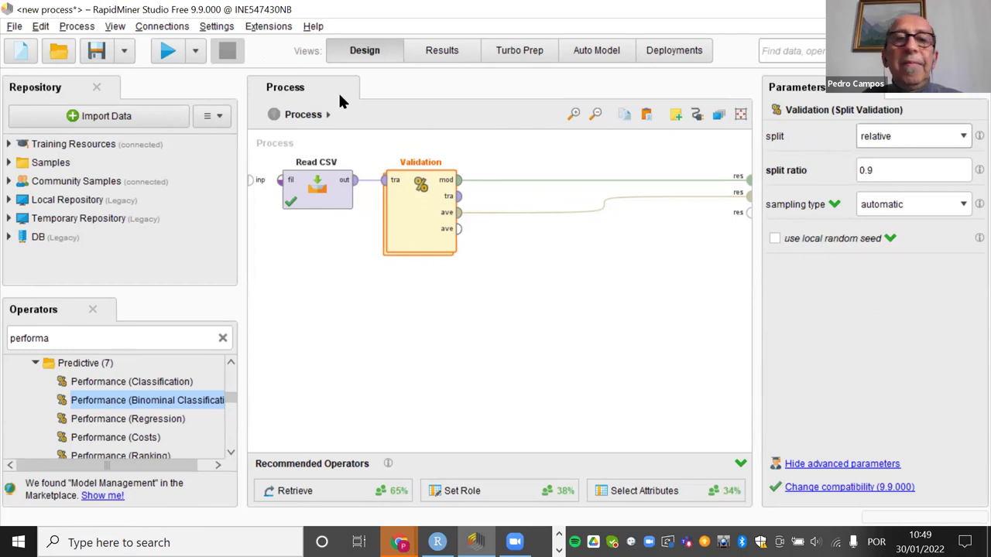
pyautogui.click(164, 51)
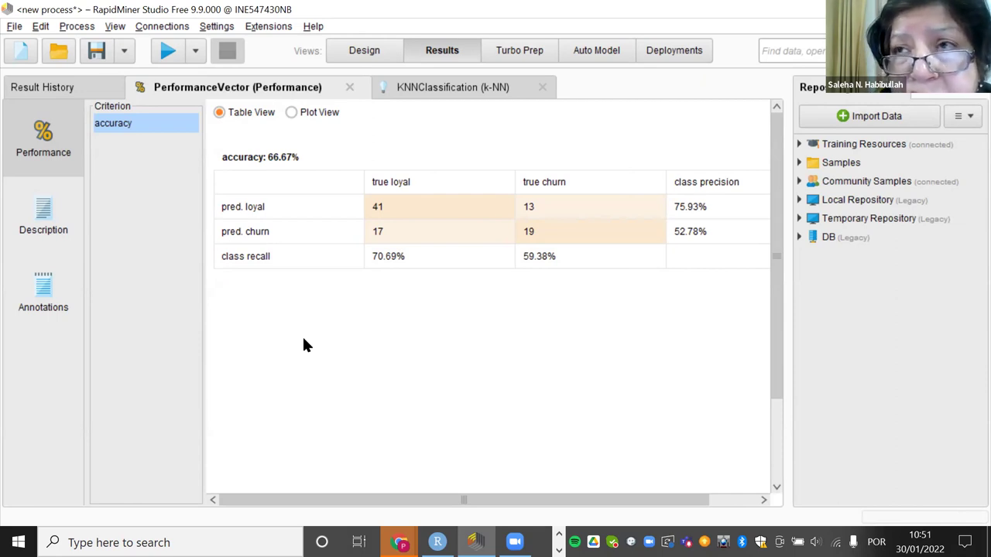
# Set Validation's split ratio to 0.8, rerun the process and check the k-NN model description and performance results
pyautogui.click(358, 51)
pyautogui.click(880, 170)
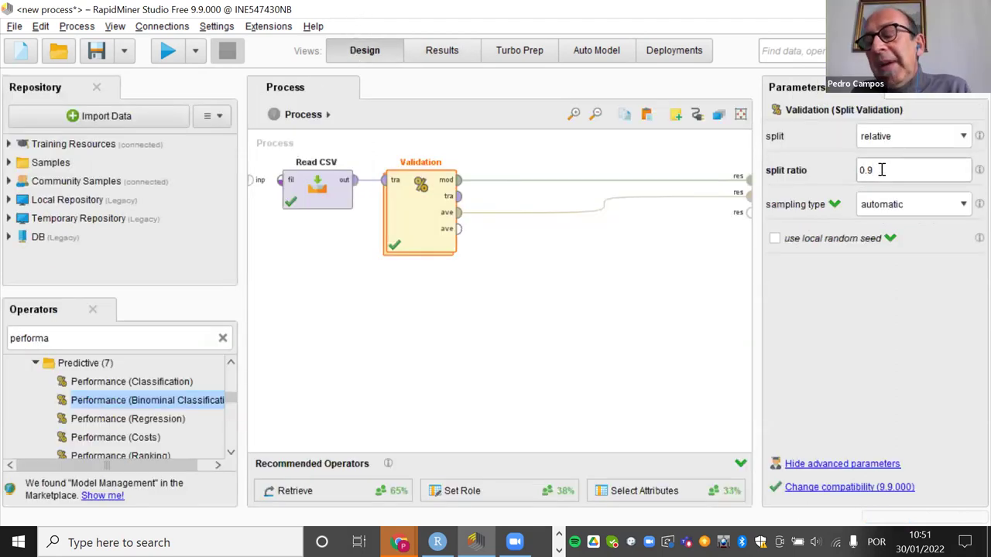
pyautogui.press('BackSpace')
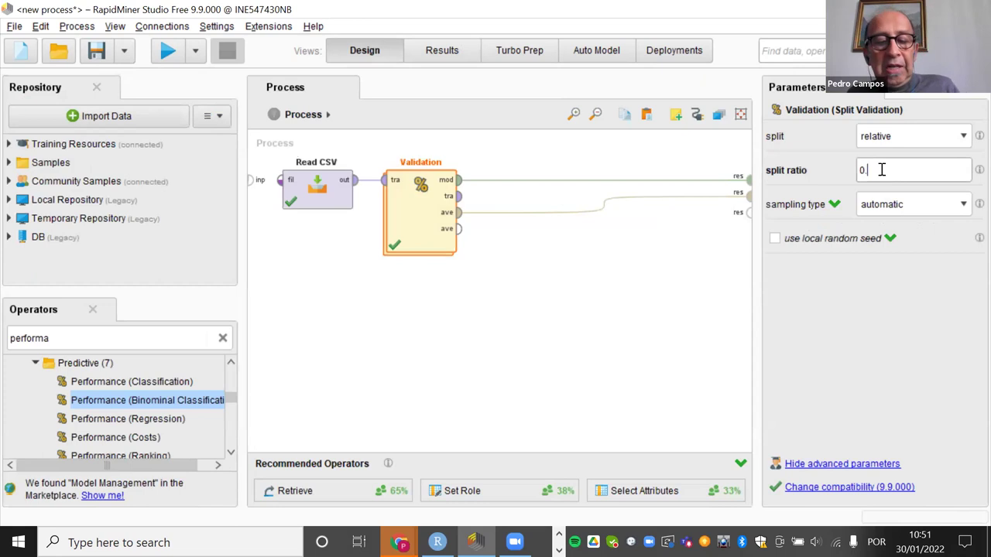
pyautogui.write('8')
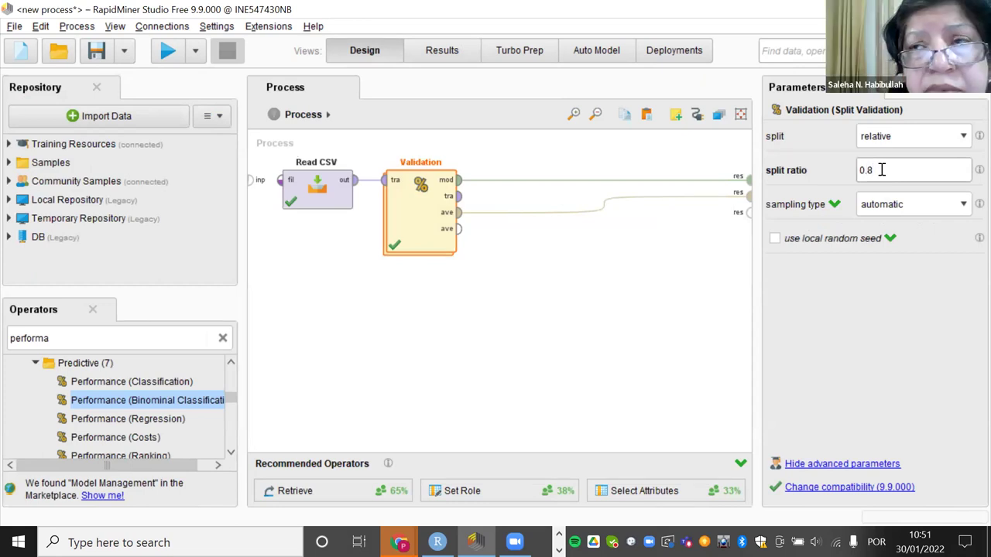
pyautogui.click(908, 135)
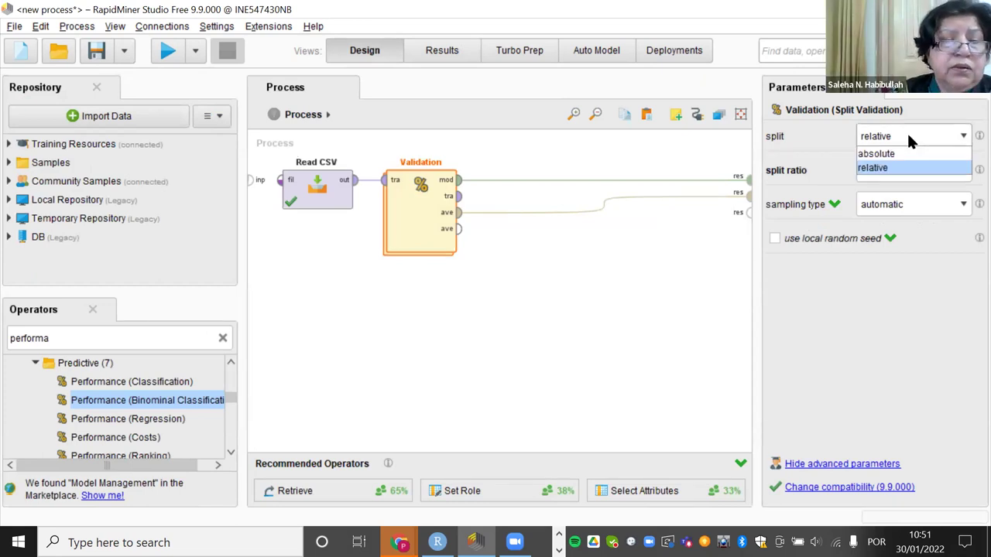
pyautogui.click(840, 182)
pyautogui.click(166, 50)
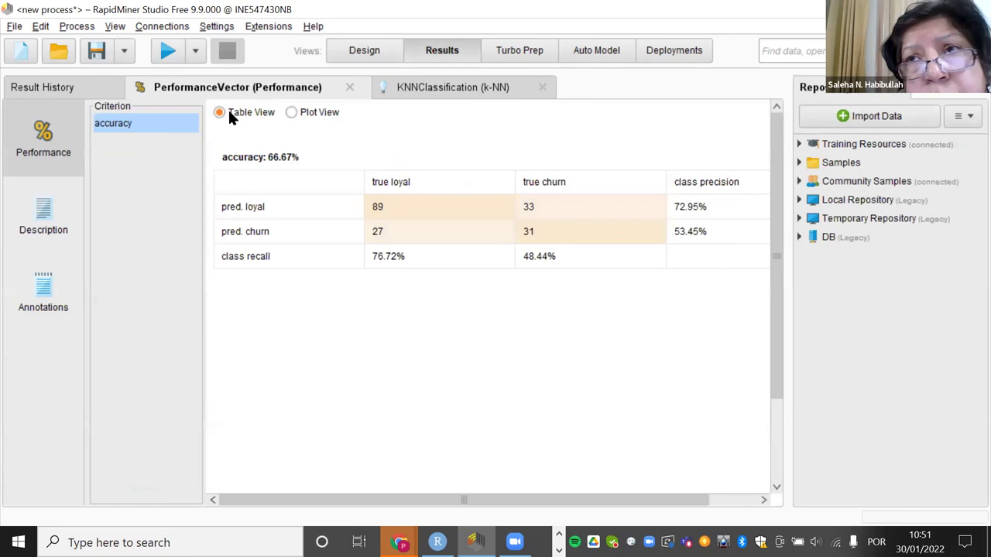
pyautogui.click(399, 88)
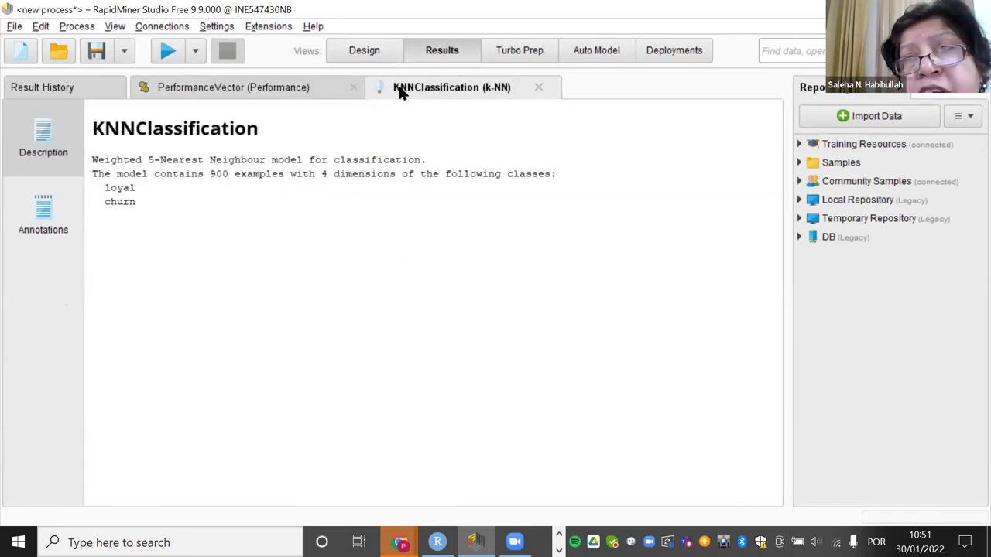
pyautogui.click(266, 91)
# Change Validation's split ratio back to 0.9 and rerun the process
pyautogui.click(347, 52)
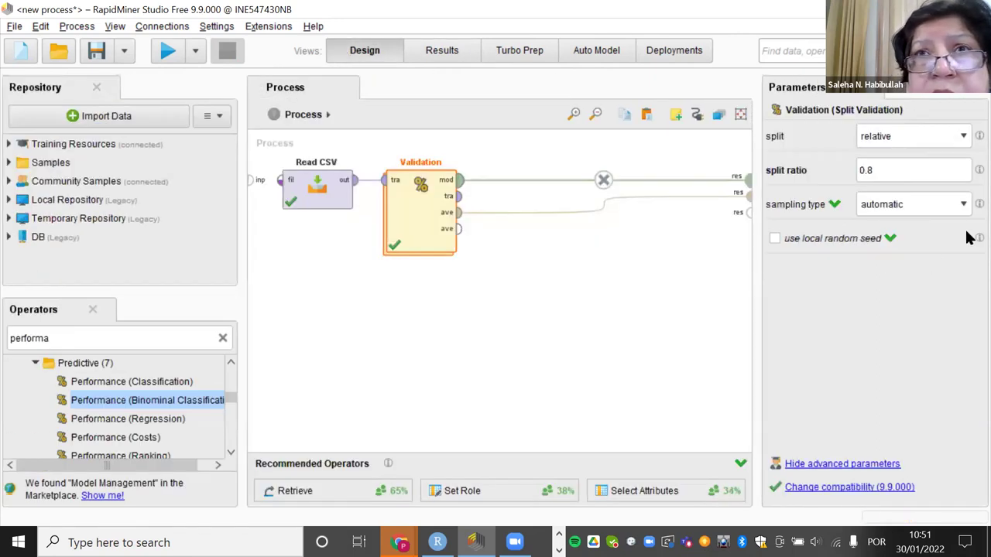
pyautogui.click(896, 173)
pyautogui.press('BackSpace')
pyautogui.write('9')
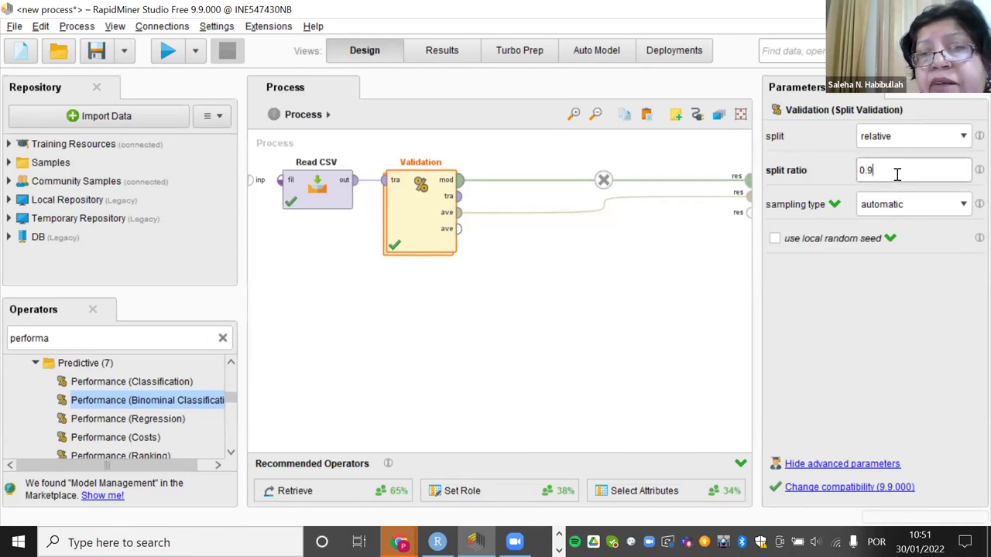
pyautogui.click(168, 51)
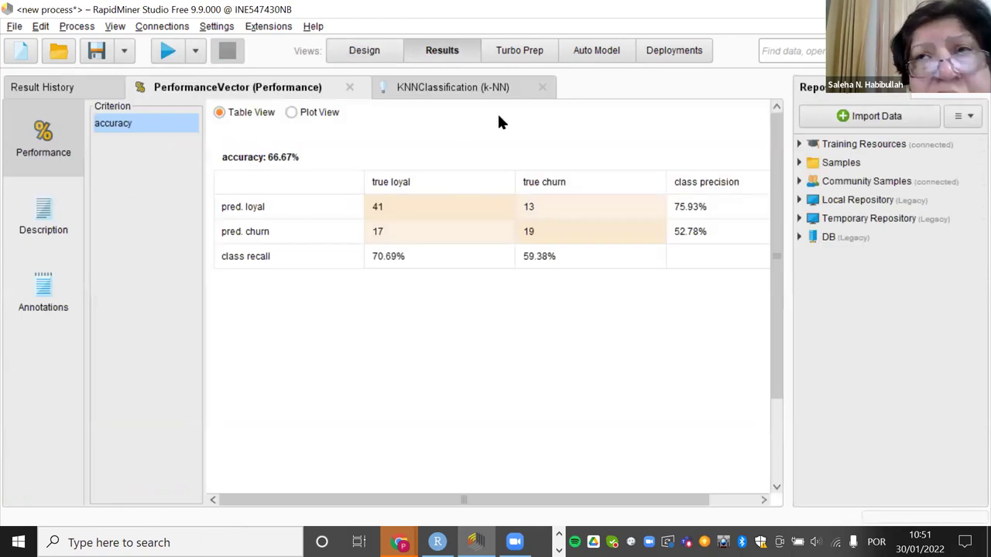
# Return to the process design and, inside Validation, enable classification error and kappa for the Performance operator
pyautogui.click(359, 52)
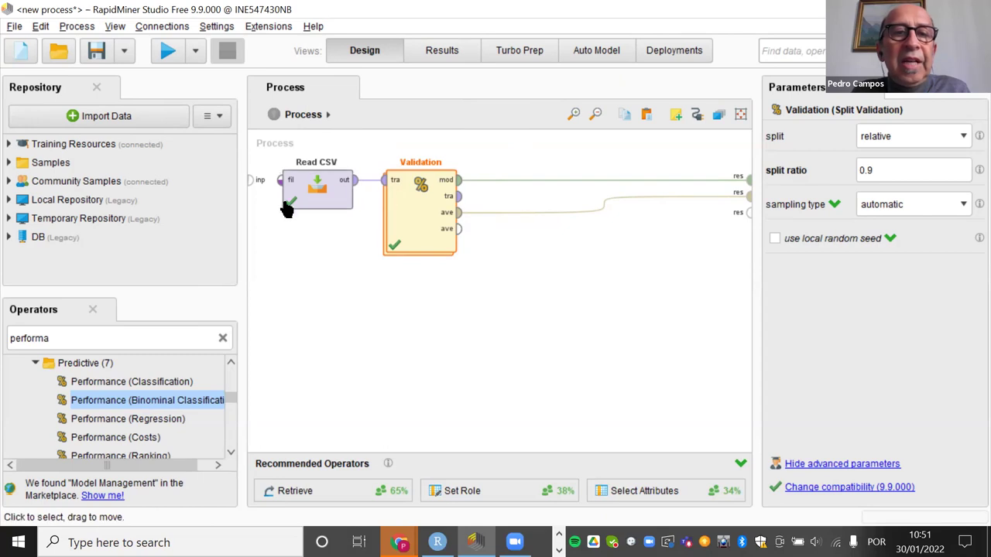
pyautogui.doubleClick(400, 206)
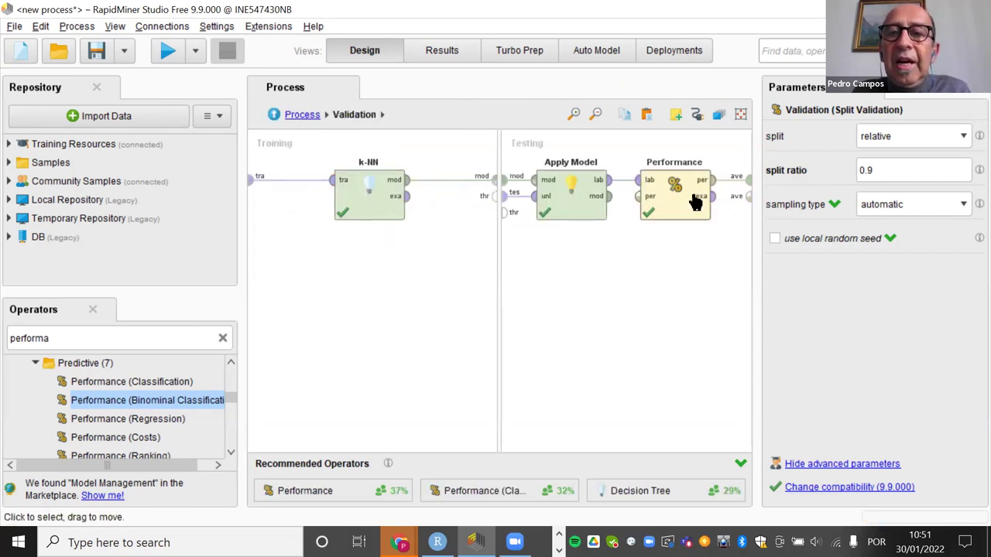
pyautogui.click(670, 196)
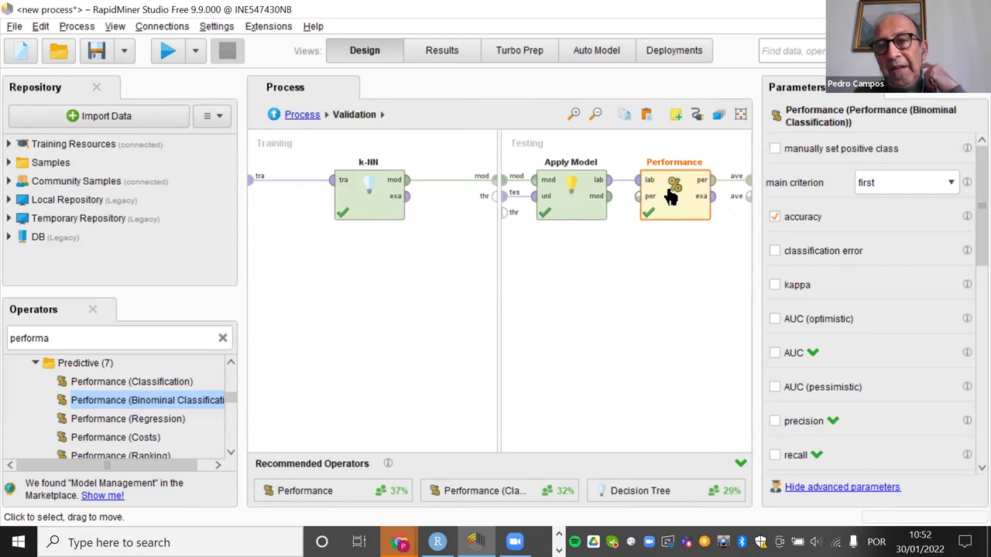
pyautogui.click(773, 250)
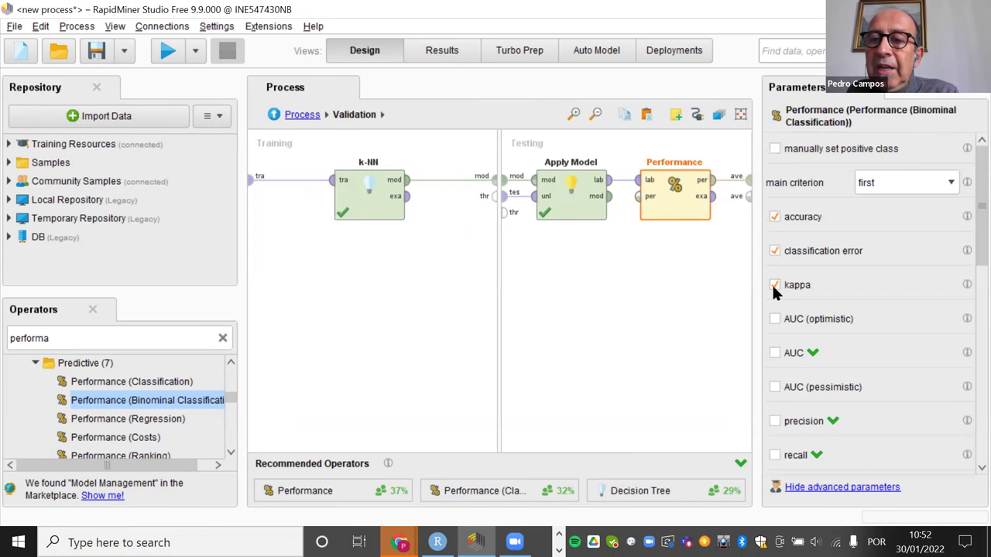
pyautogui.scroll(-1, 791, 343)
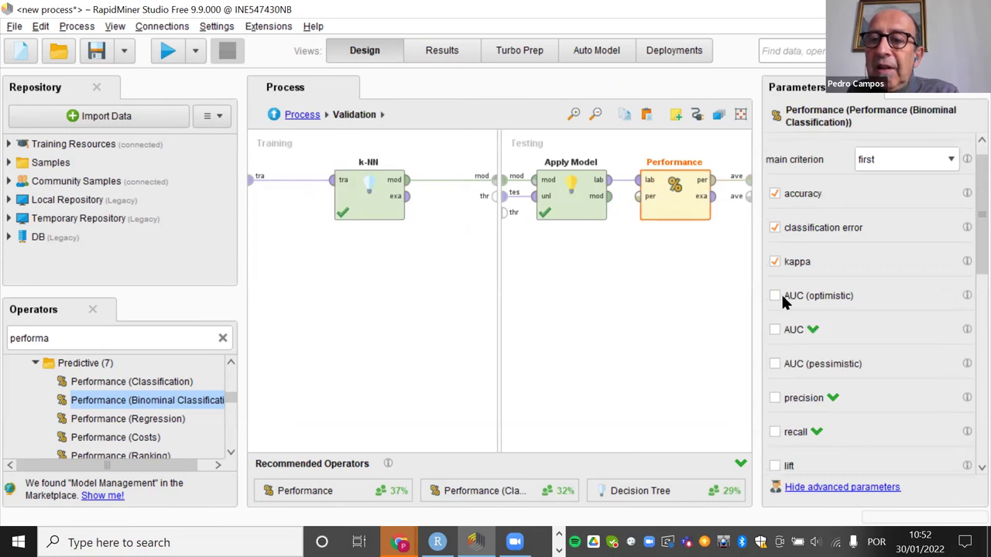
pyautogui.scroll(-6, 772, 373)
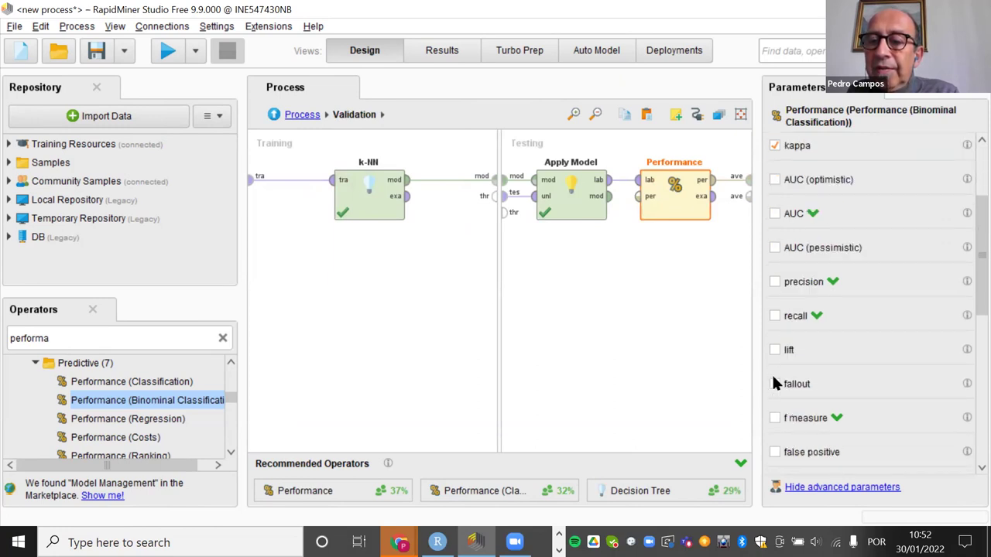
# Enable AUC, precision, recall and f measure as further criteria of the Performance operator
pyautogui.click(778, 191)
pyautogui.scroll(-2, 809, 266)
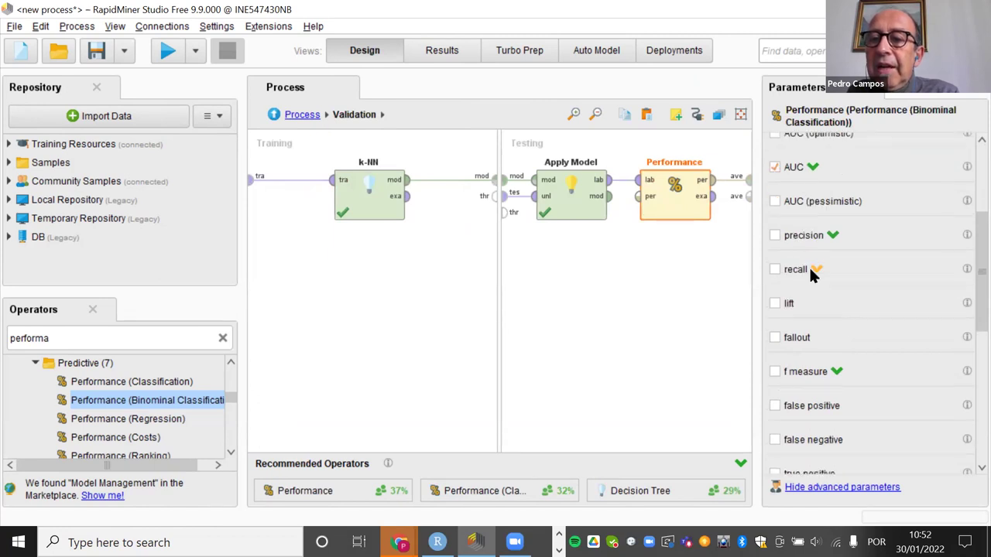
pyautogui.click(772, 211)
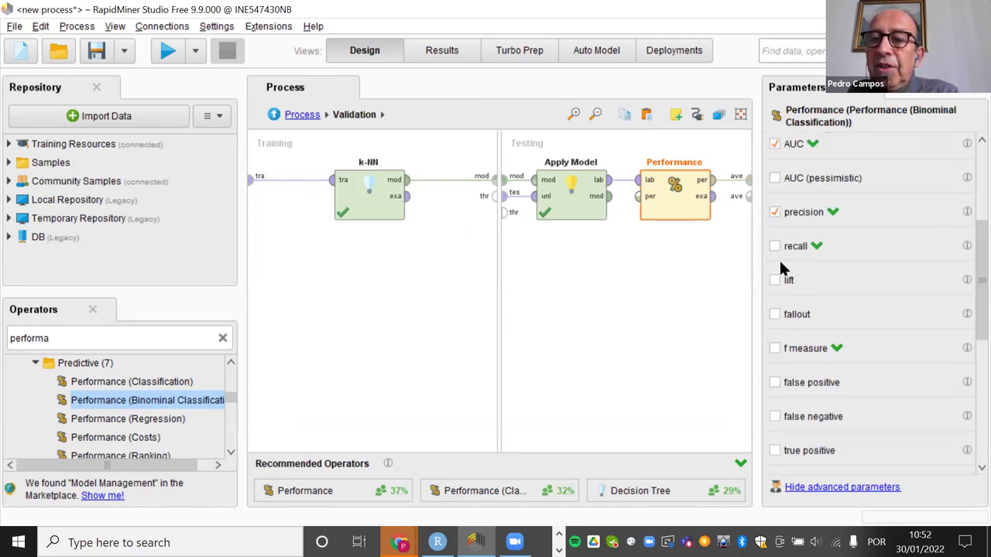
pyautogui.click(776, 248)
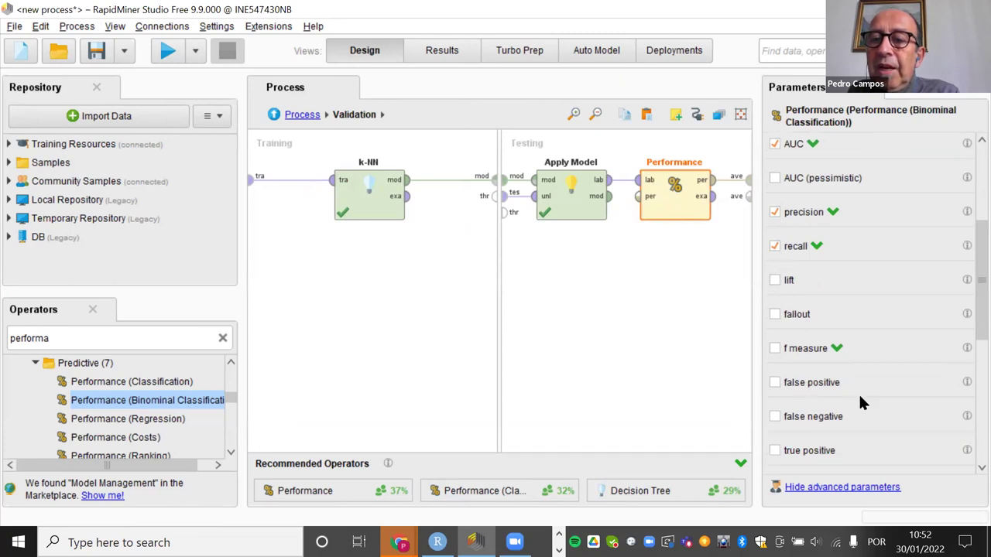
pyautogui.scroll(-3, 863, 403)
pyautogui.scroll(1, 862, 402)
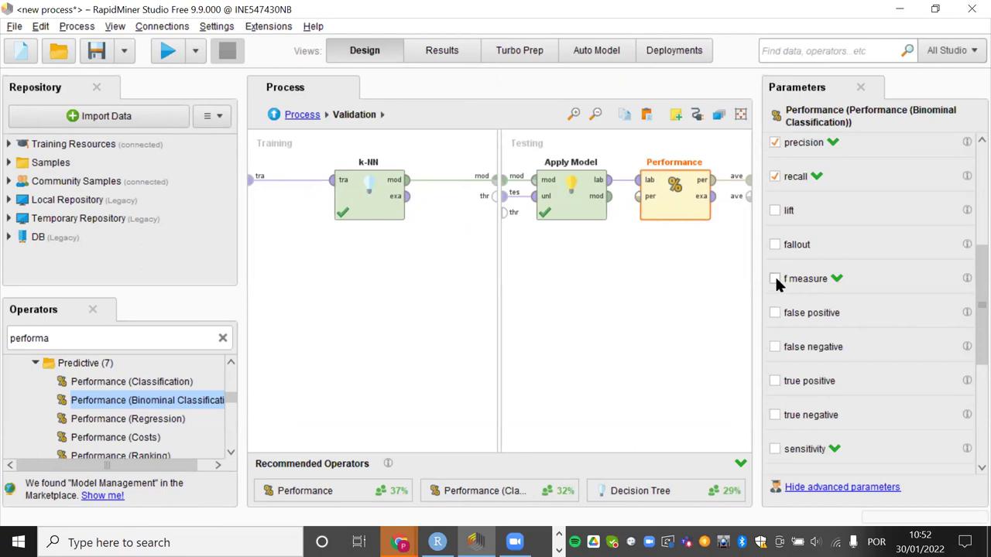
pyautogui.scroll(-7, 967, 327)
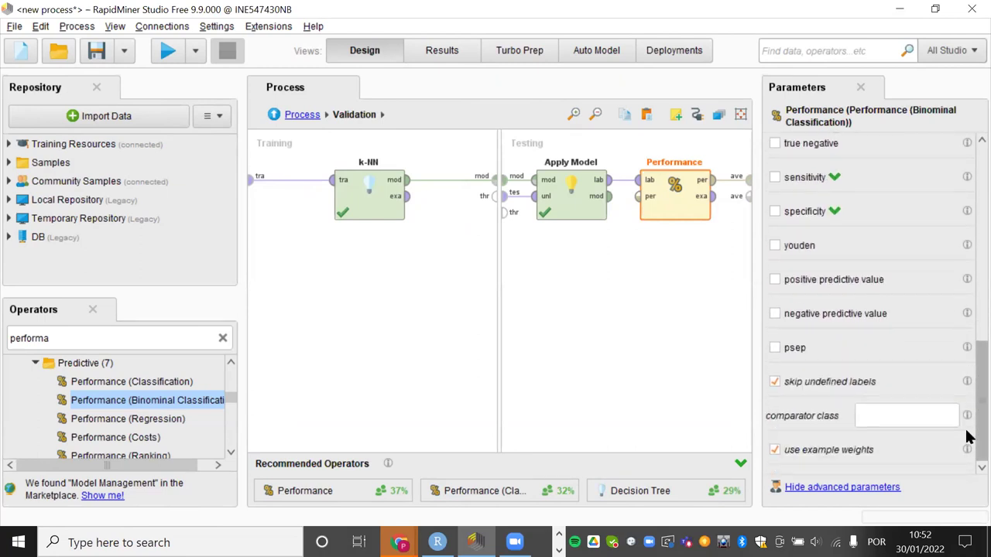
pyautogui.scroll(15, 966, 387)
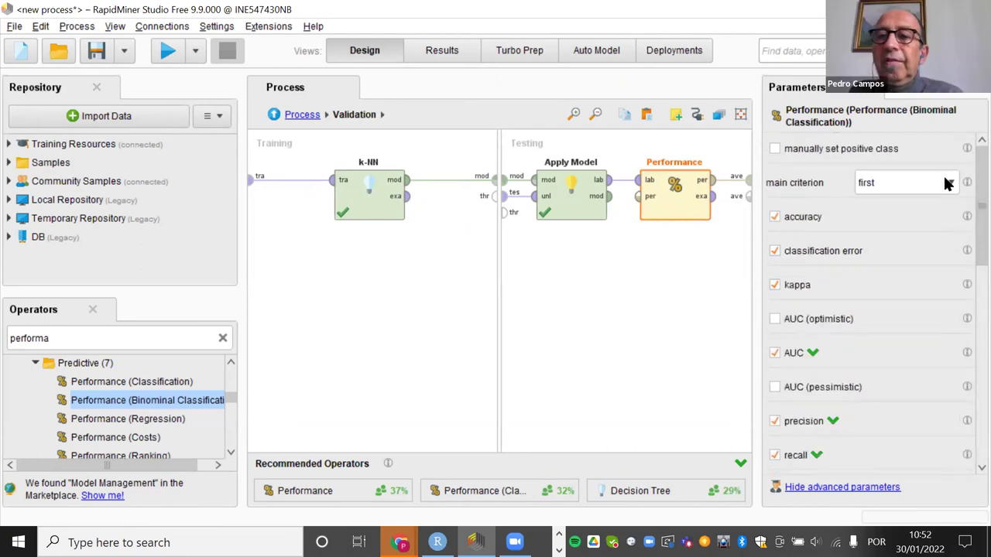
# Run the process and examine the classification error table and the AUC criterion's ROC chart
pyautogui.click(169, 51)
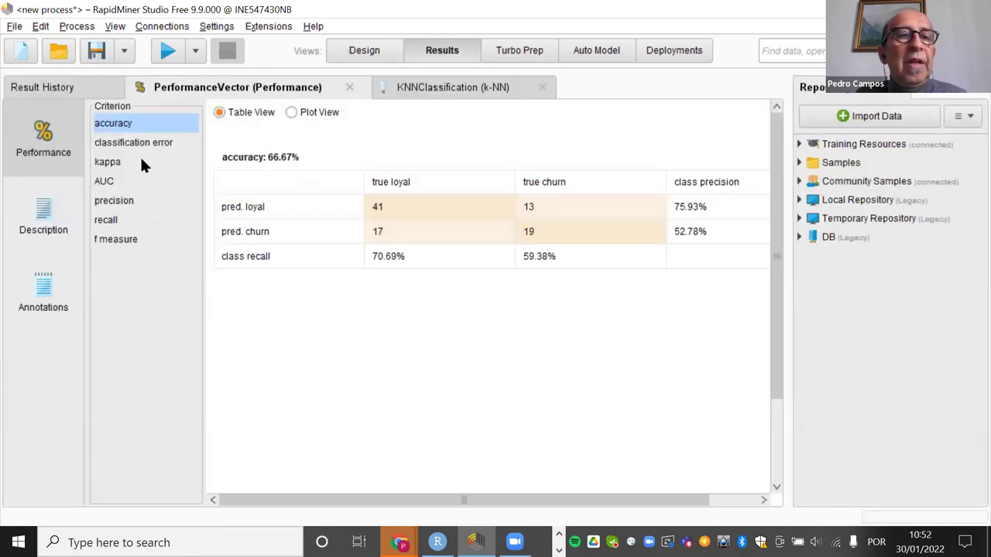
pyautogui.click(140, 145)
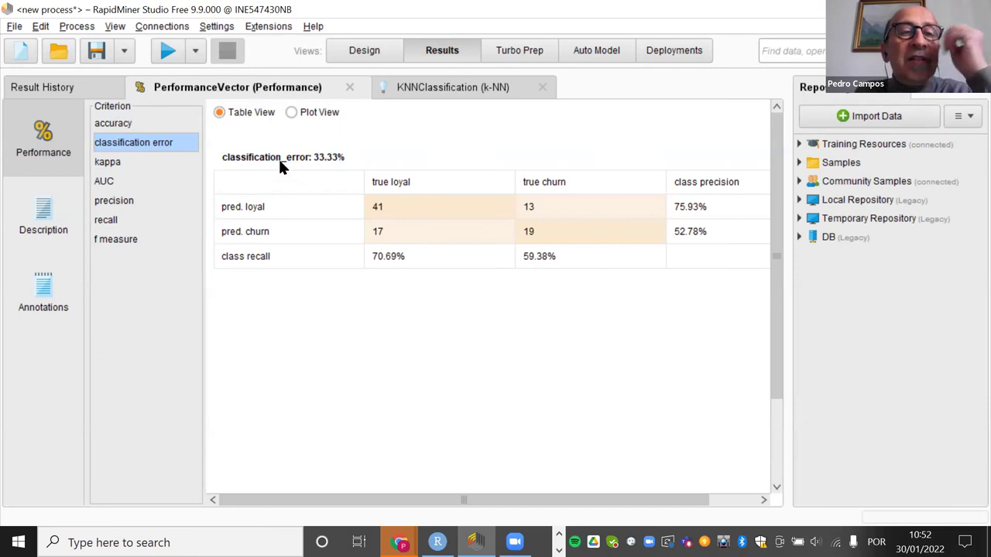
pyautogui.click(136, 184)
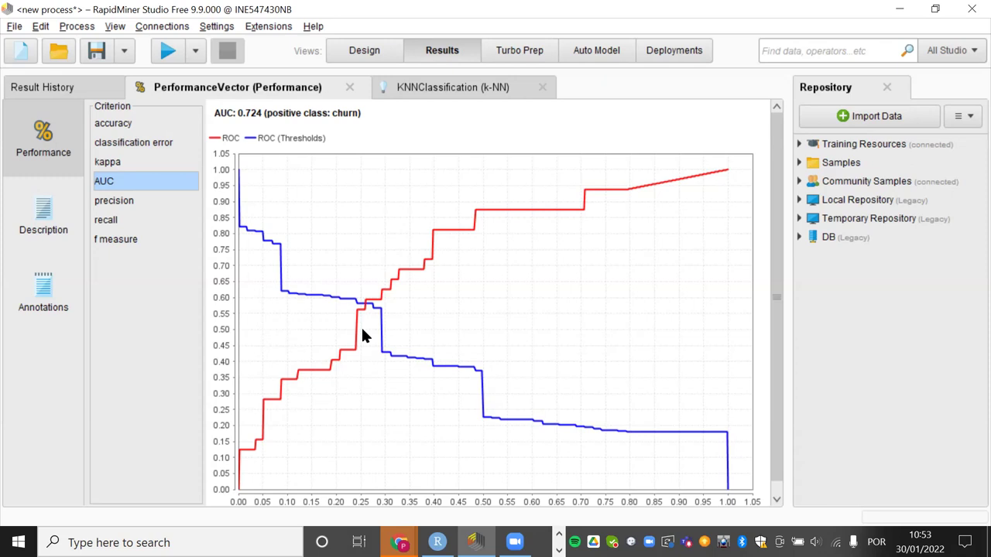
pyautogui.scroll(-1, 396, 344)
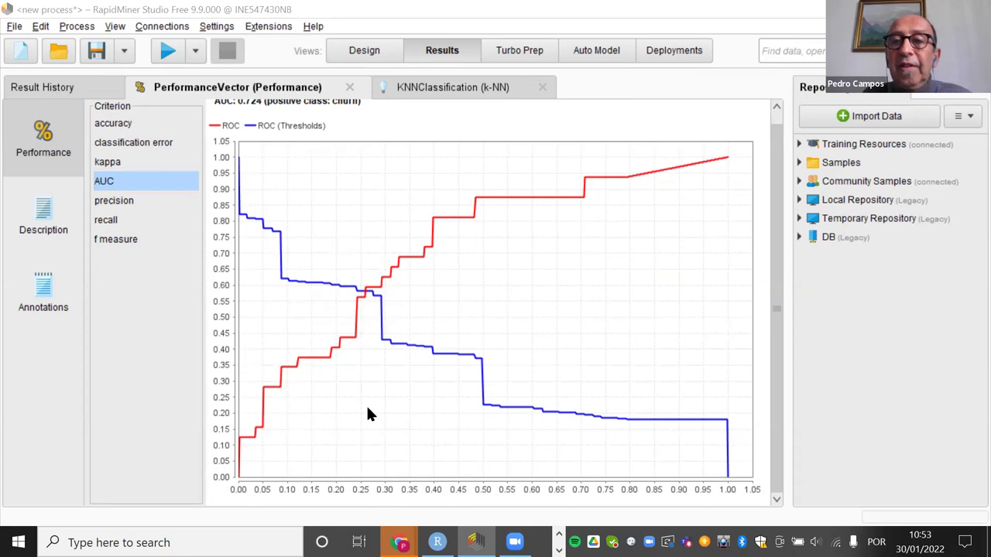
pyautogui.hotkey('alt', 'Tab')
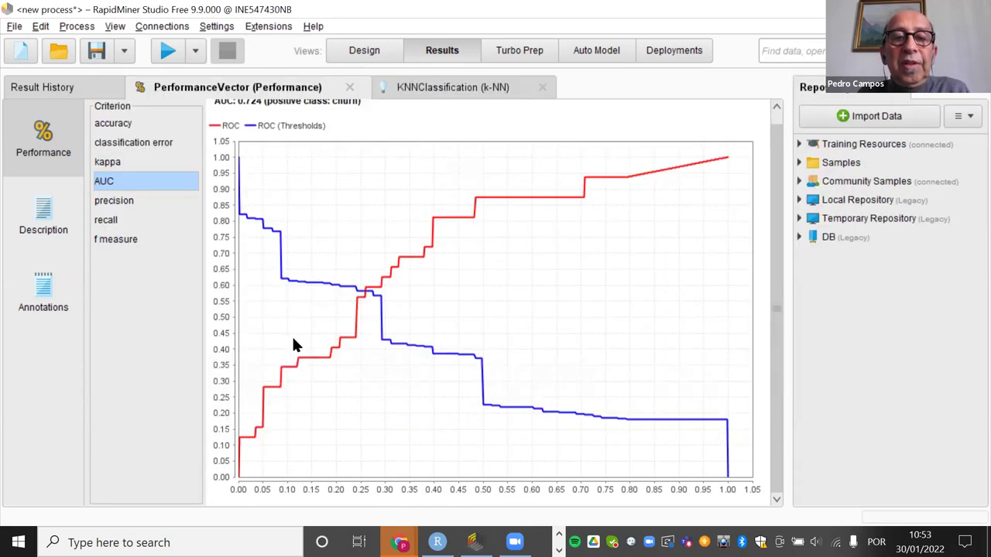
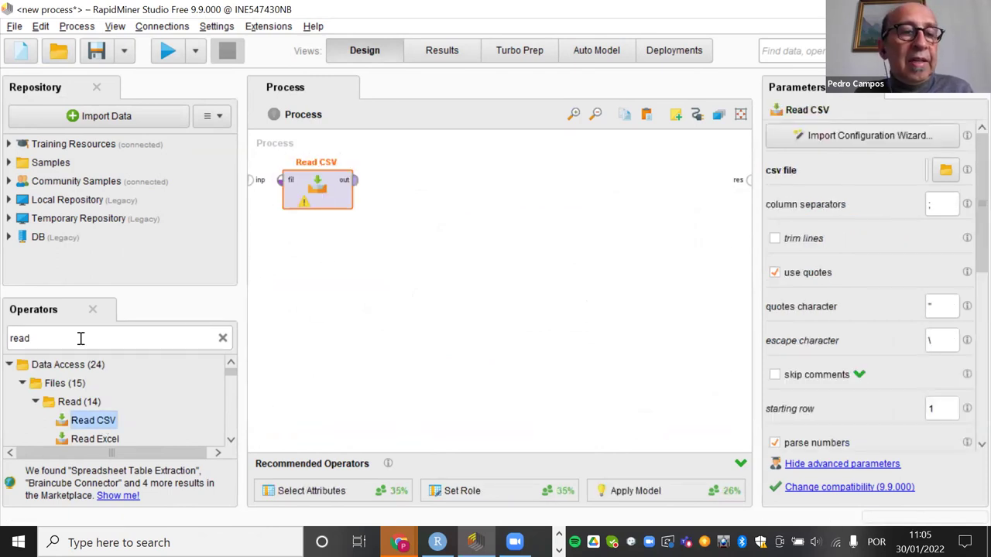
# Start the import wizard for Read CSV and browse on Google Drive (G:) through My Drive and varios to the data mining workshop folder
pyautogui.doubleClick(319, 191)
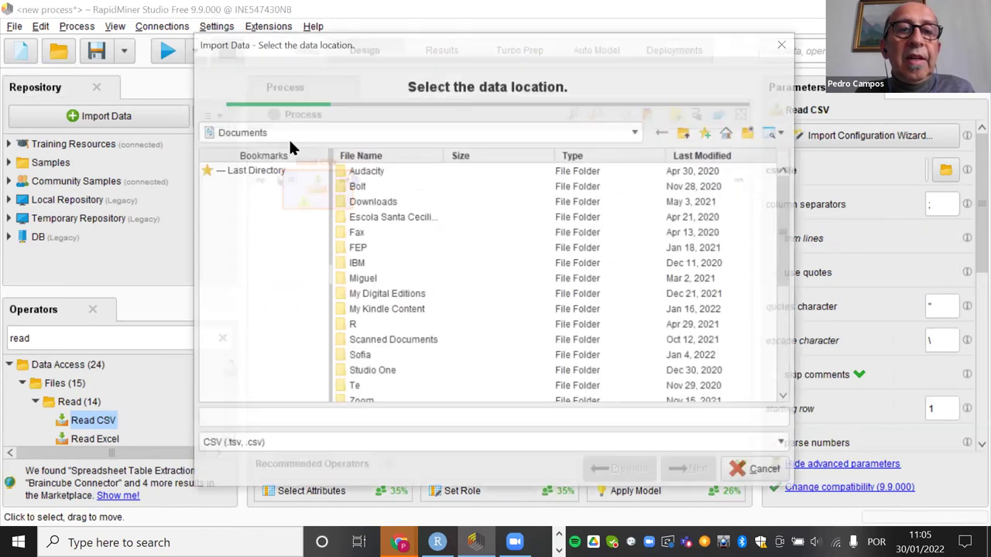
pyautogui.click(635, 134)
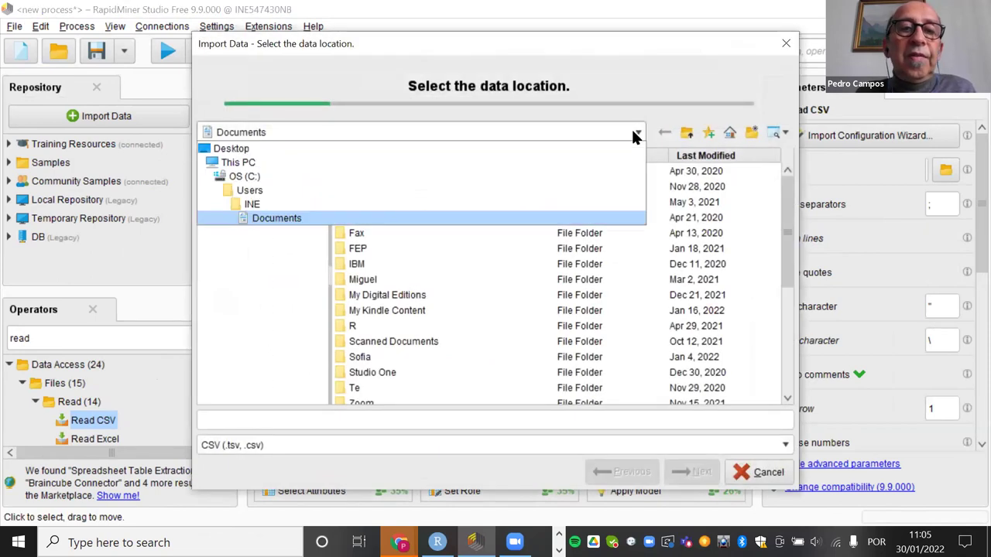
pyautogui.click(466, 163)
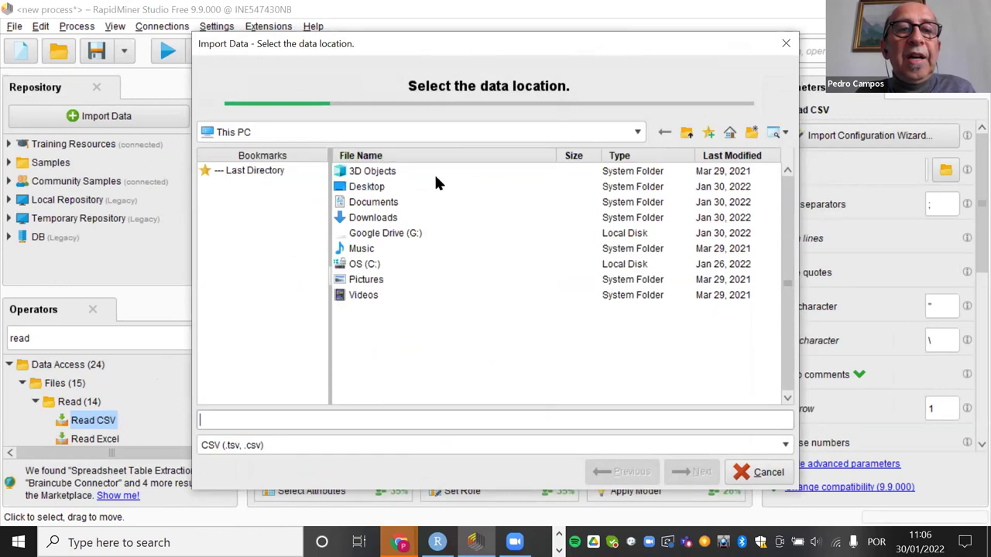
pyautogui.doubleClick(372, 232)
pyautogui.doubleClick(362, 173)
pyautogui.click(353, 263)
pyautogui.press('v')
pyautogui.press('Return')
pyautogui.press('s')
pyautogui.press('Return')
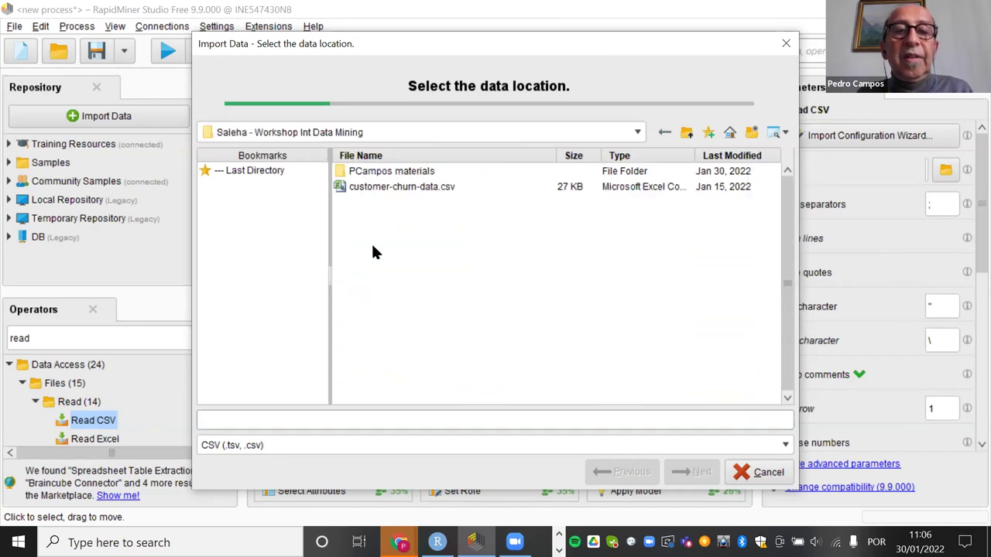
# Choose churn_no missing.csv from the materials subfolder and accept the semicolon-separated data format with its header row
pyautogui.click(395, 186)
pyautogui.click(392, 172)
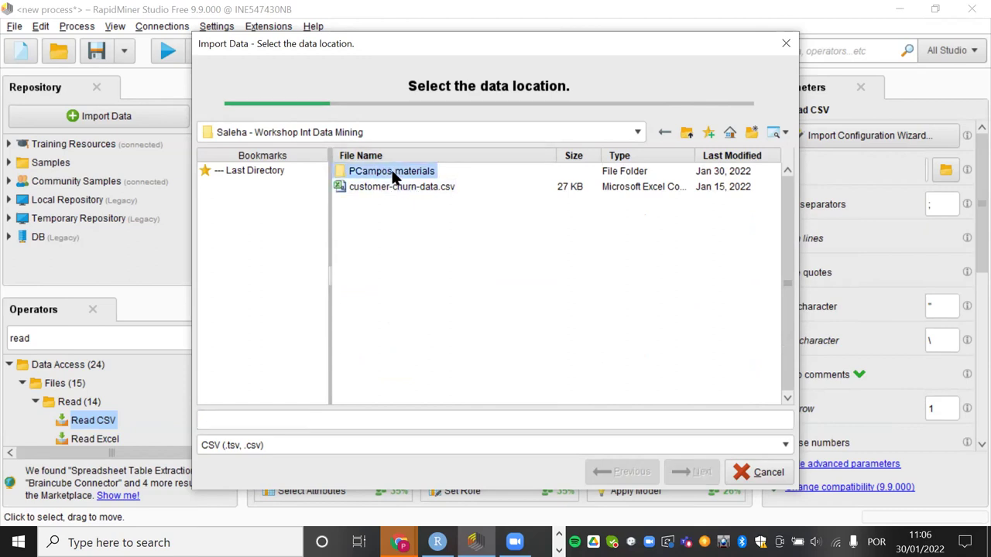
pyautogui.doubleClick(392, 172)
pyautogui.click(372, 206)
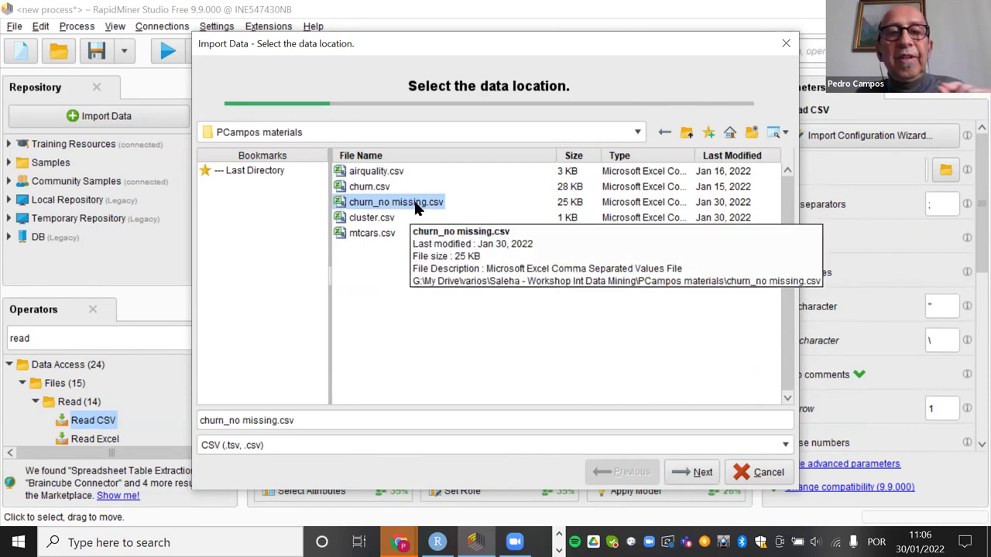
pyautogui.click(694, 475)
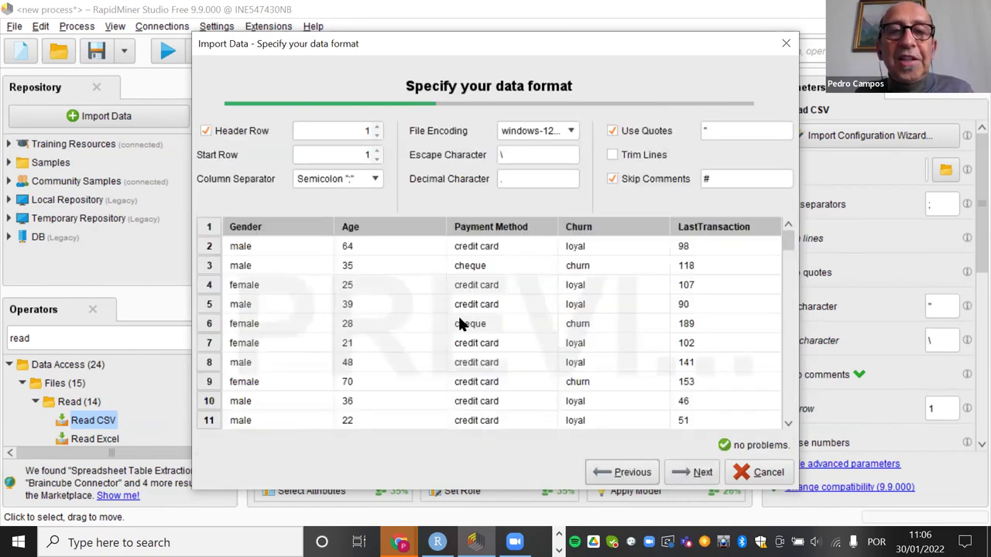
pyautogui.click(695, 470)
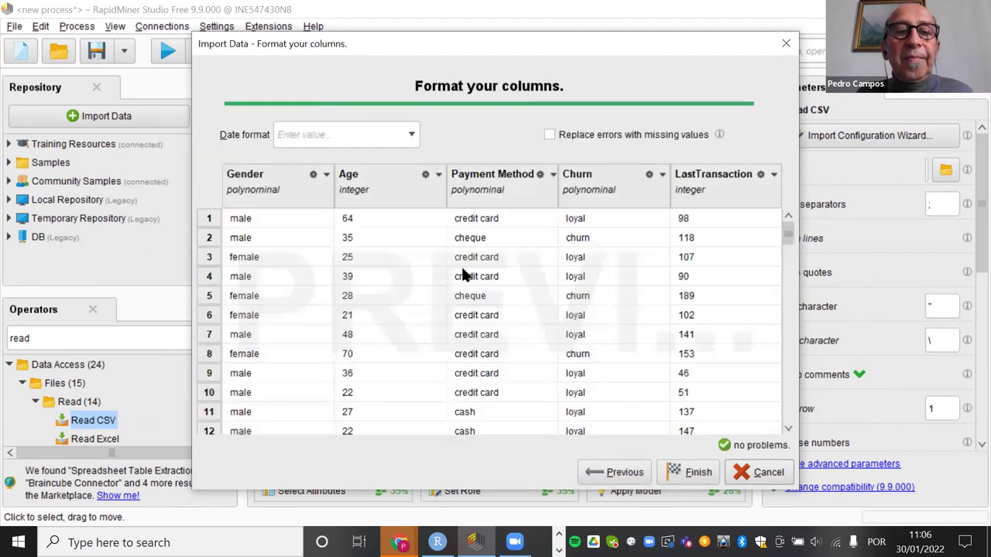
# Change the type of the Gender and Churn columns to binominal
pyautogui.click(324, 172)
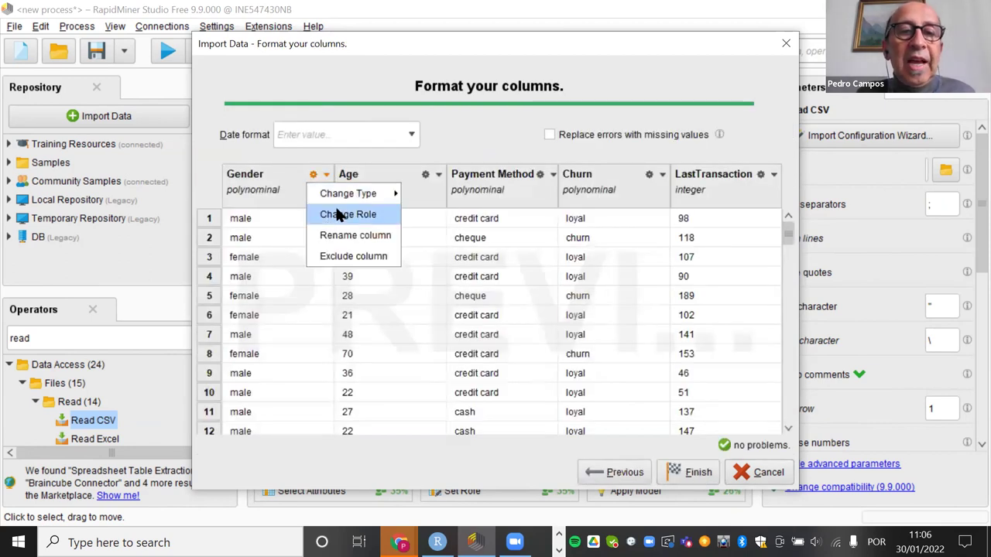
pyautogui.moveTo(391, 196)
pyautogui.click(411, 215)
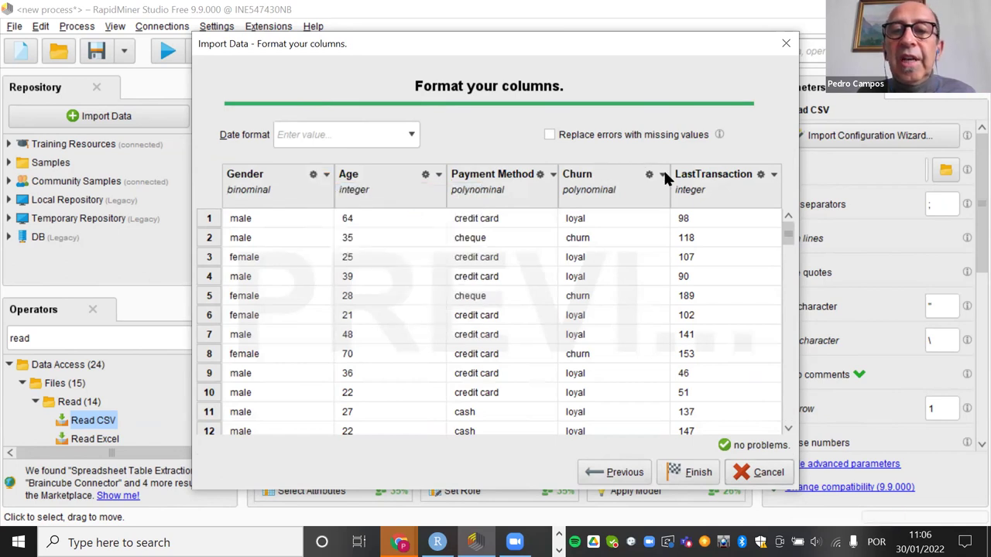
pyautogui.click(662, 174)
pyautogui.moveTo(729, 194)
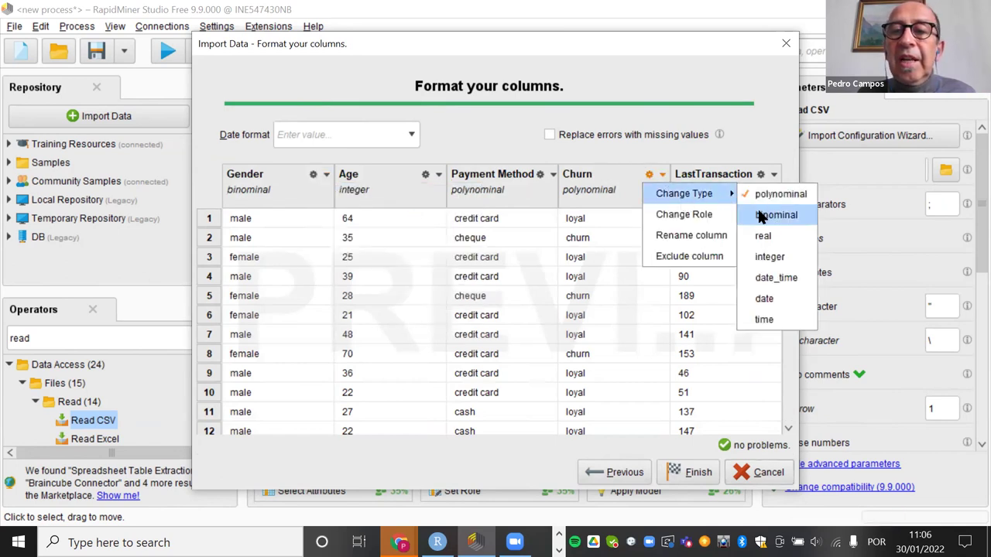
pyautogui.click(762, 215)
# Assign the label role to the Churn column and finish the import
pyautogui.click(663, 175)
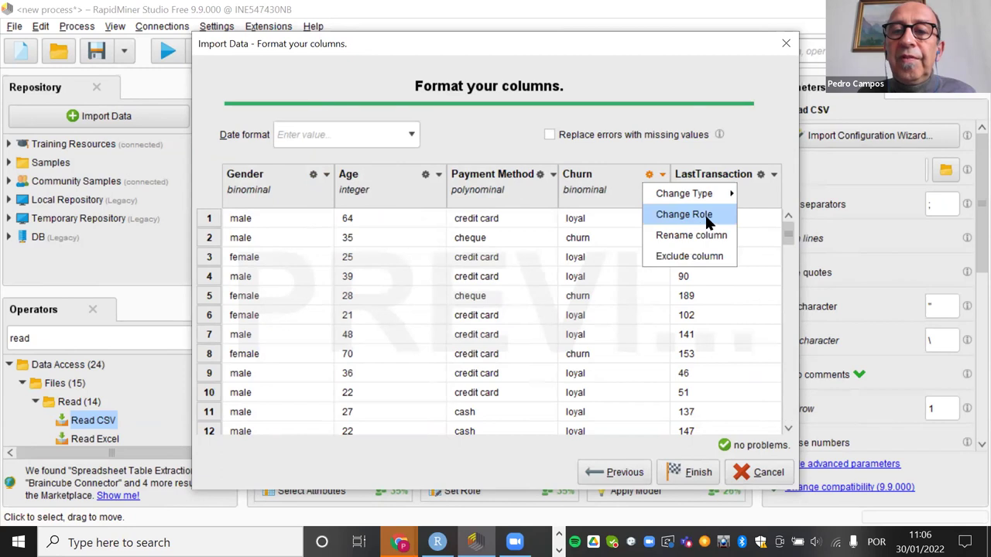
pyautogui.click(705, 213)
pyautogui.click(682, 276)
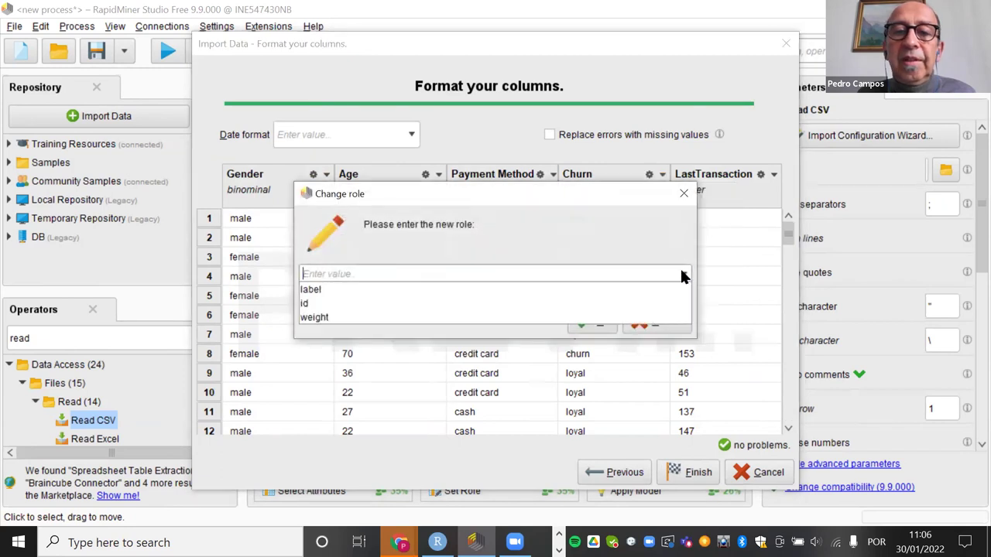
pyautogui.click(504, 288)
pyautogui.click(591, 322)
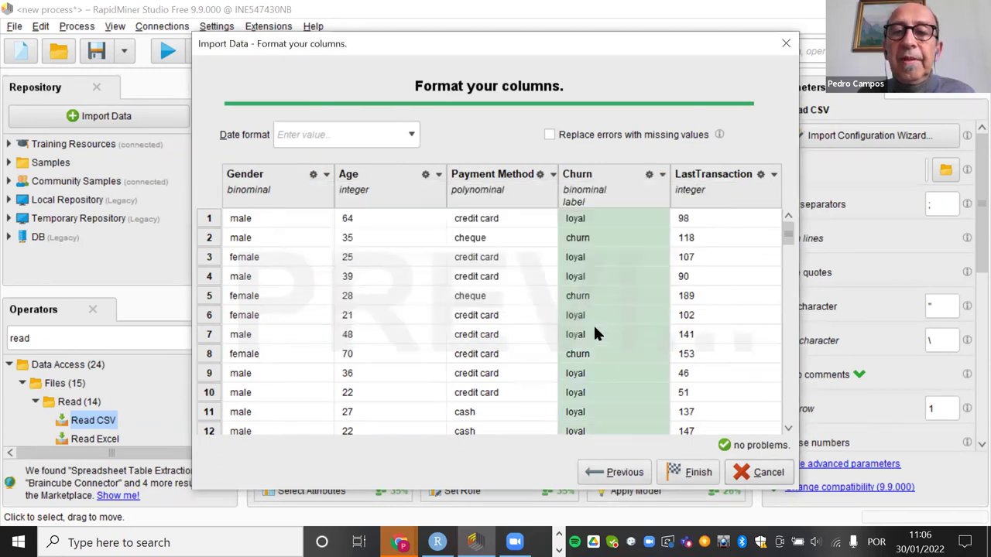
pyautogui.click(683, 472)
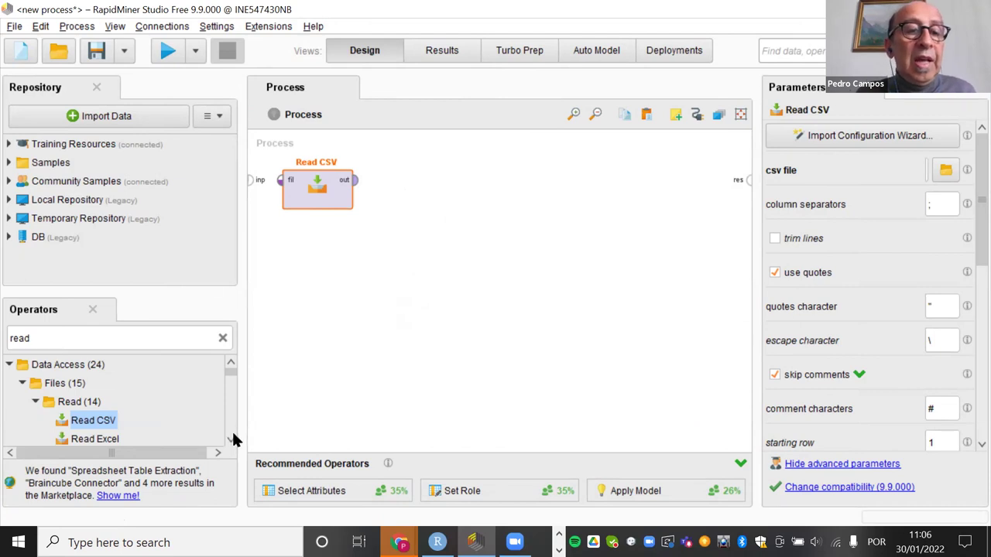
# Add a Decision Tree operator after Read CSV and connect its model output to the process result
pyautogui.click(48, 338)
pyautogui.write('decsio')
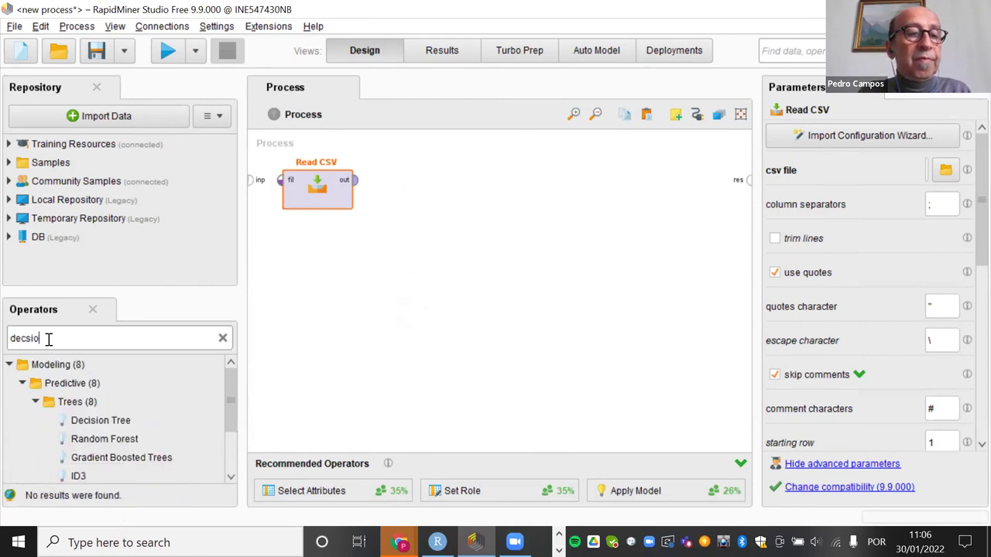
pyautogui.click(88, 422)
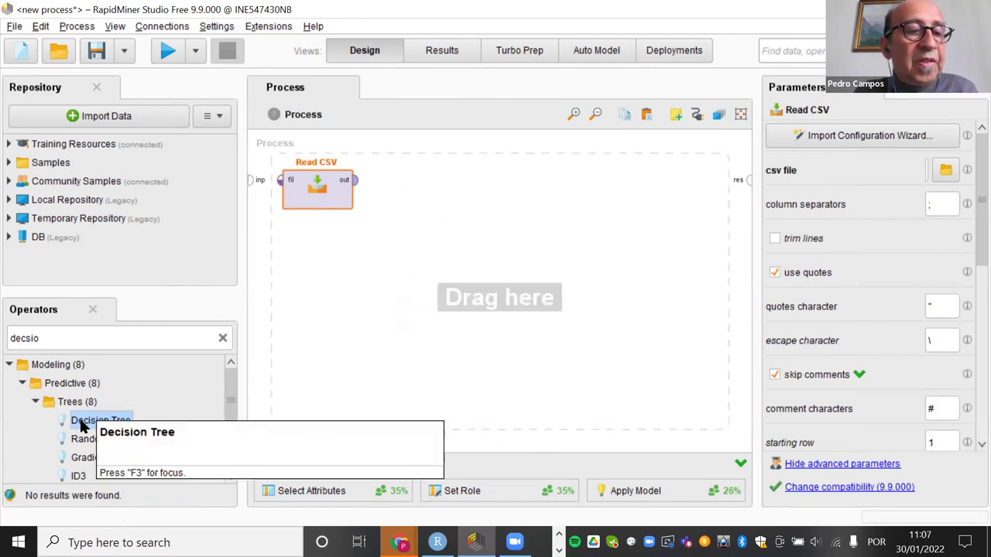
pyautogui.moveTo(80, 424); pyautogui.dragTo(384, 180)
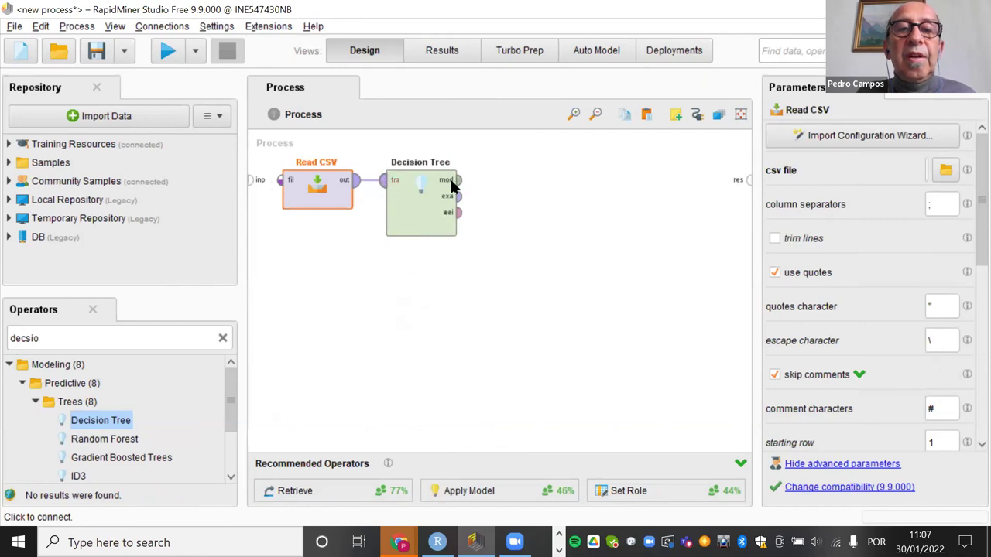
pyautogui.moveTo(448, 183); pyautogui.dragTo(746, 175)
pyautogui.moveTo(747, 173)
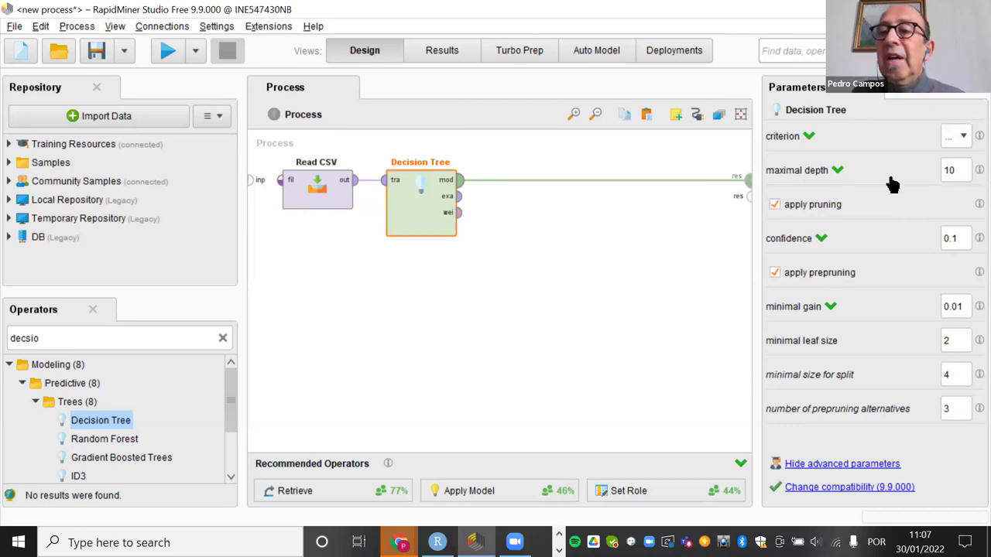
# Run the process with a maximal depth of 10 and examine the overall structure of the resulting decision tree graph
pyautogui.click(956, 169)
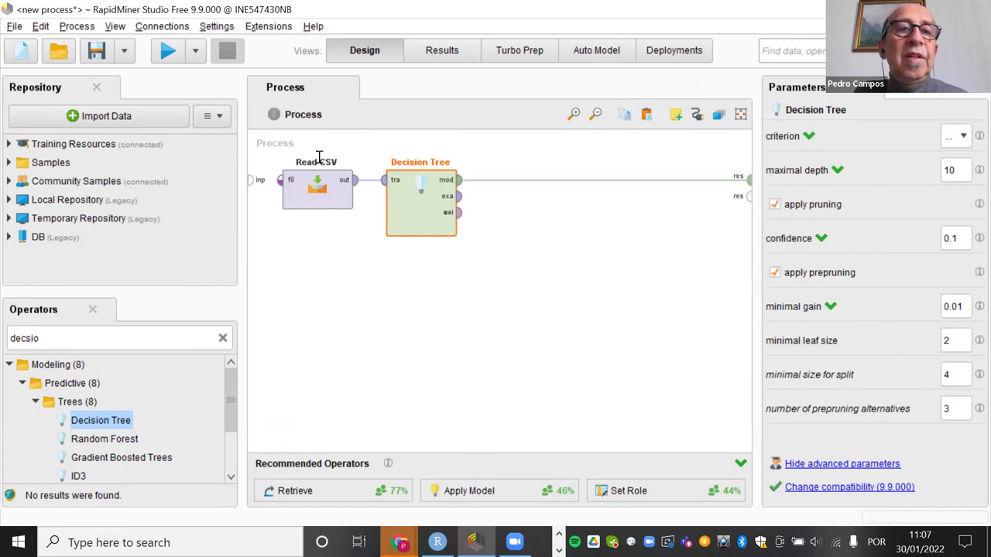
pyautogui.press('F11')
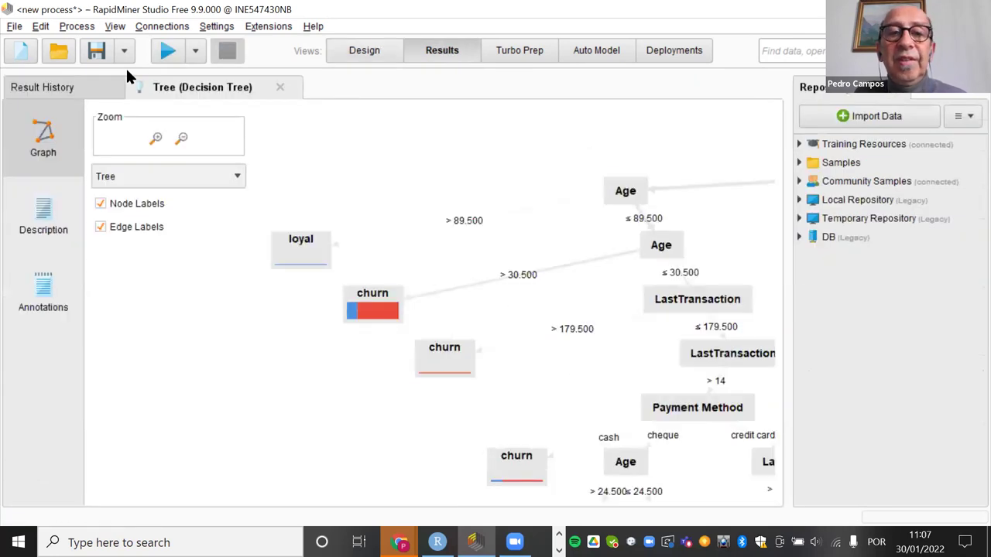
pyautogui.moveTo(409, 209); pyautogui.dragTo(327, 221)
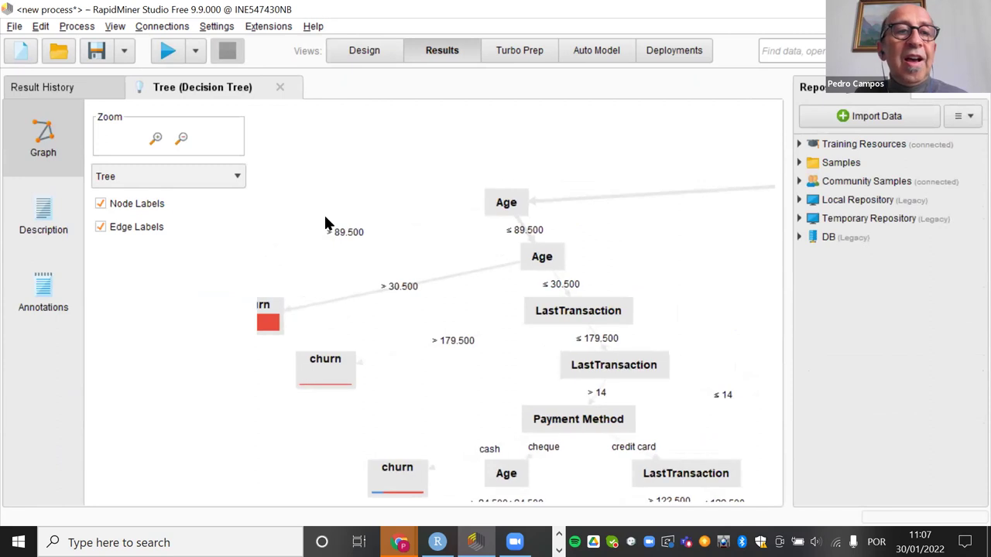
pyautogui.click(179, 141)
pyautogui.click(180, 141)
pyautogui.click(180, 141)
pyautogui.click(180, 141)
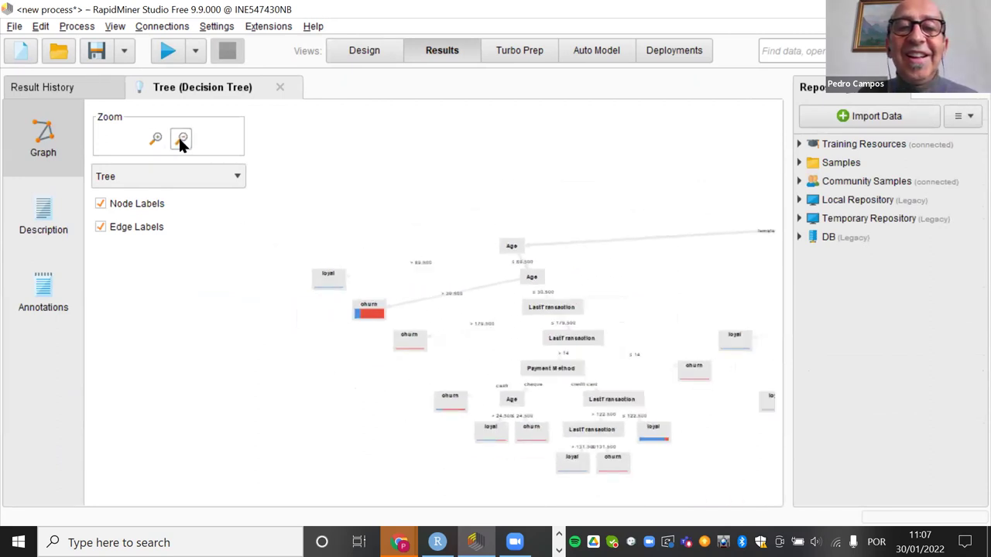
pyautogui.moveTo(484, 225); pyautogui.dragTo(415, 191)
pyautogui.click(154, 139)
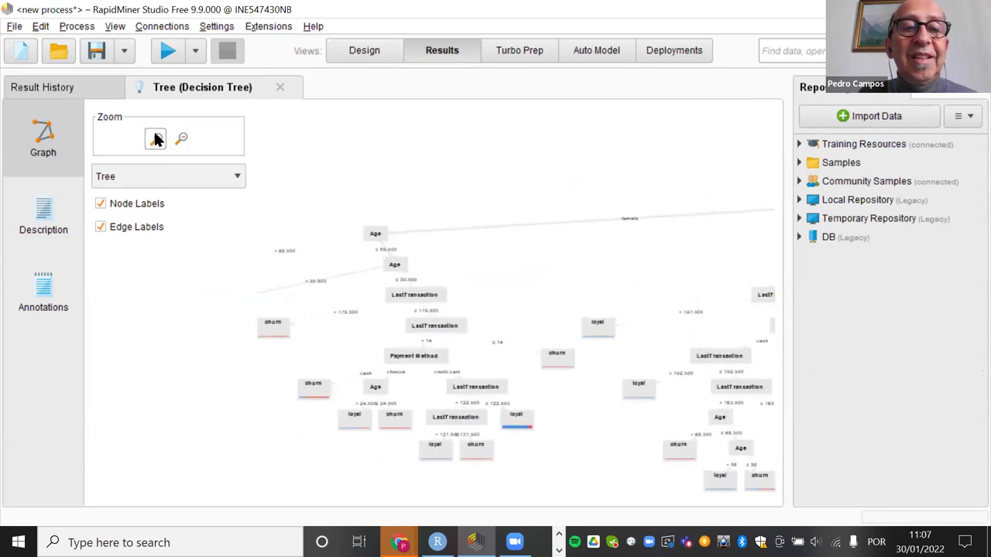
pyautogui.click(155, 139)
pyautogui.click(155, 139)
# Examine the decision tree from the Gender root through its male and female branches down to the leaves
pyautogui.moveTo(464, 287); pyautogui.dragTo(423, 283)
pyautogui.moveTo(550, 256); pyautogui.dragTo(345, 288)
pyautogui.moveTo(586, 251); pyautogui.dragTo(359, 264)
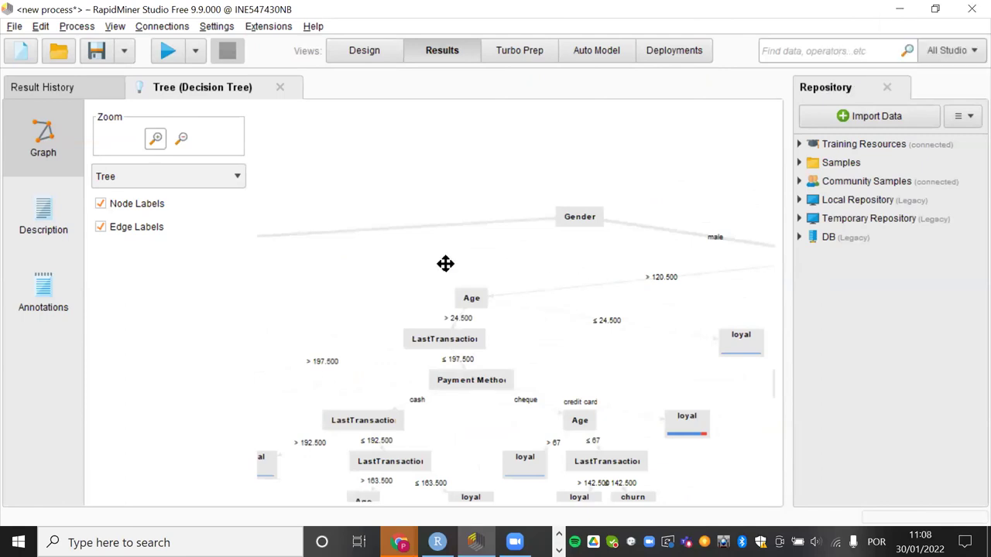
pyautogui.moveTo(443, 269); pyautogui.dragTo(470, 237)
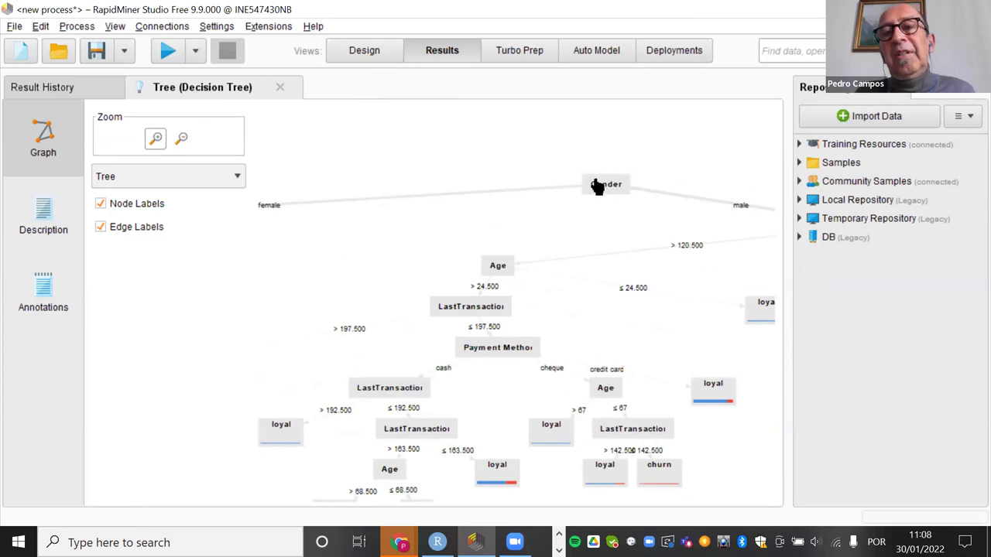
pyautogui.moveTo(600, 215); pyautogui.dragTo(354, 181)
pyautogui.moveTo(641, 215); pyautogui.dragTo(547, 192)
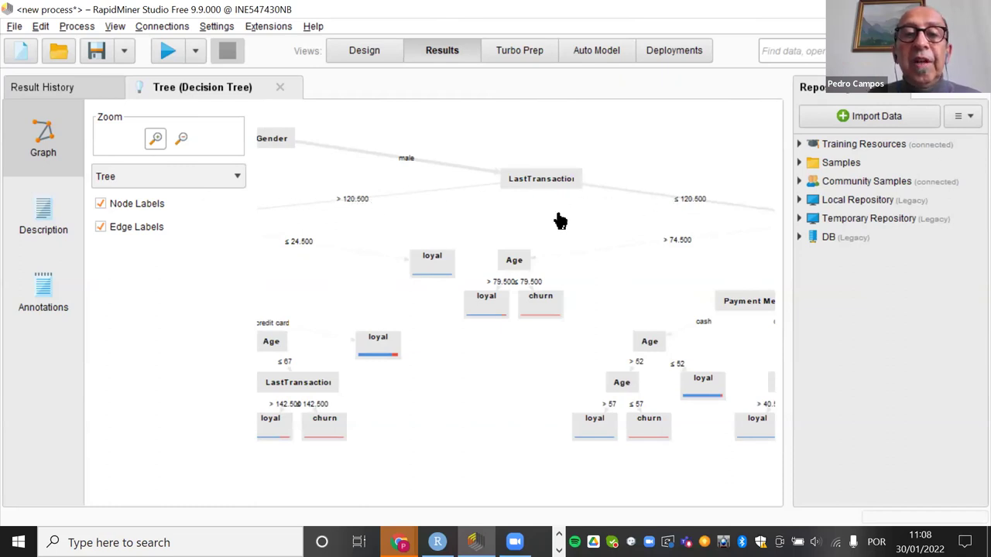
pyautogui.moveTo(489, 414); pyautogui.dragTo(741, 260)
pyautogui.moveTo(495, 359); pyautogui.dragTo(799, 360)
pyautogui.moveTo(524, 343); pyautogui.dragTo(535, 376)
pyautogui.moveTo(560, 274); pyautogui.dragTo(499, 354)
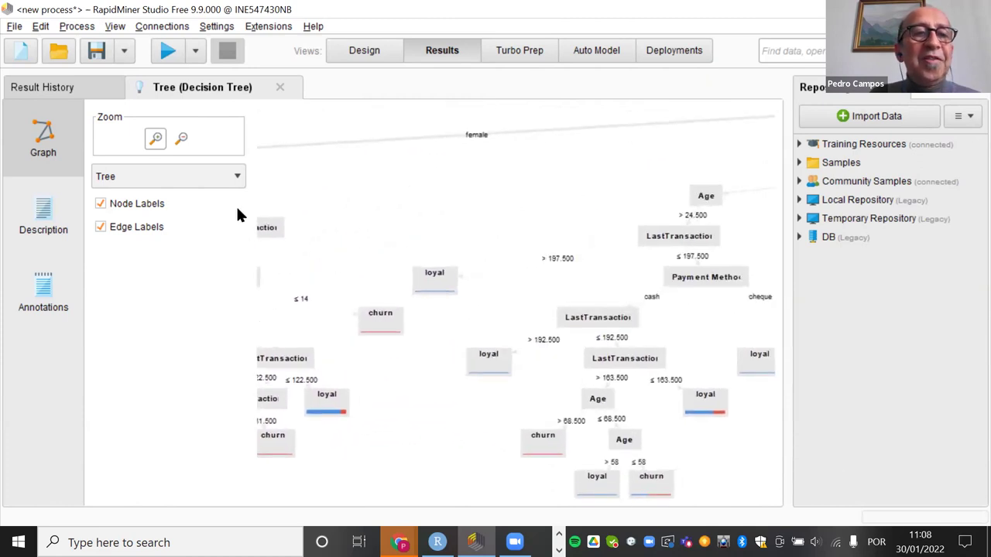
# Inspect the complete decision tree in an overview that fits all its branches
pyautogui.click(183, 139)
pyautogui.click(183, 139)
pyautogui.click(183, 139)
pyautogui.click(183, 140)
pyautogui.click(184, 139)
pyautogui.click(183, 139)
pyautogui.click(183, 139)
pyautogui.click(183, 139)
pyautogui.click(183, 139)
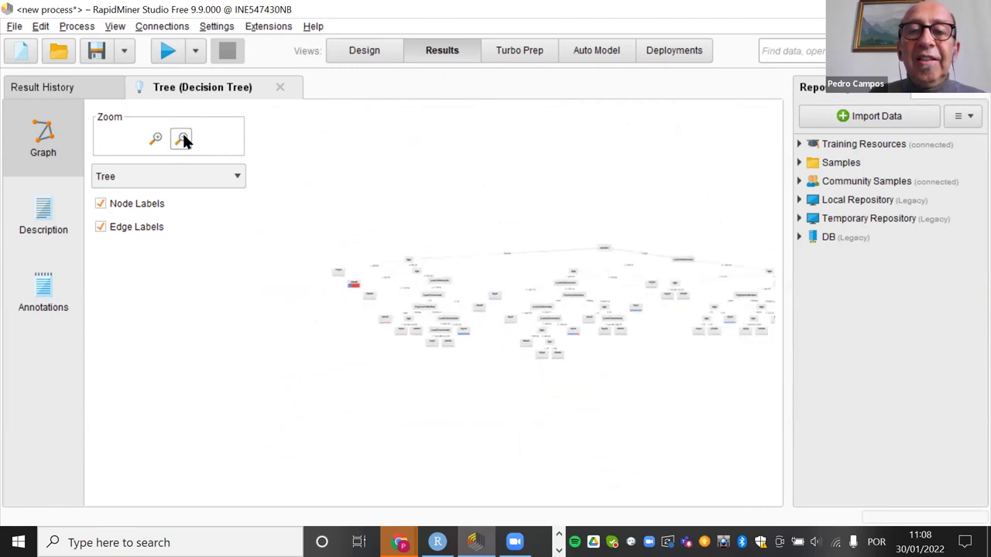
pyautogui.moveTo(463, 325); pyautogui.dragTo(323, 312)
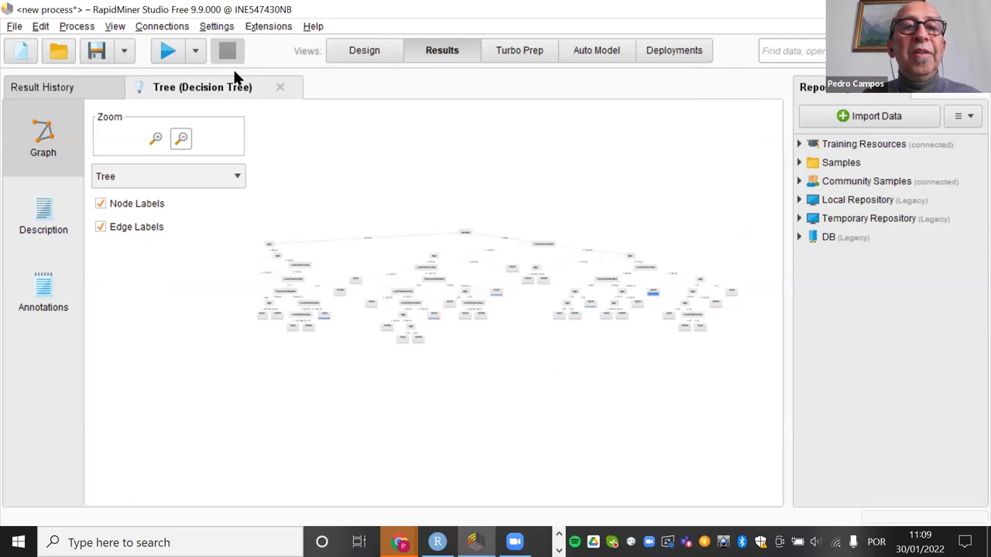
# Return to the process design, set the Decision Tree's maximal depth to 5 and rerun the process
pyautogui.click(366, 47)
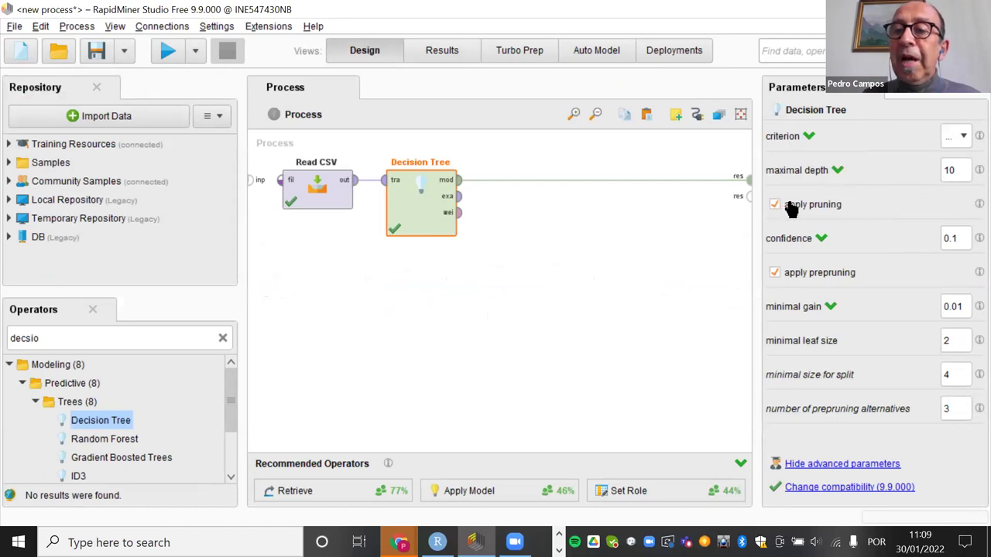
pyautogui.click(957, 168)
pyautogui.moveTo(958, 168); pyautogui.dragTo(935, 172)
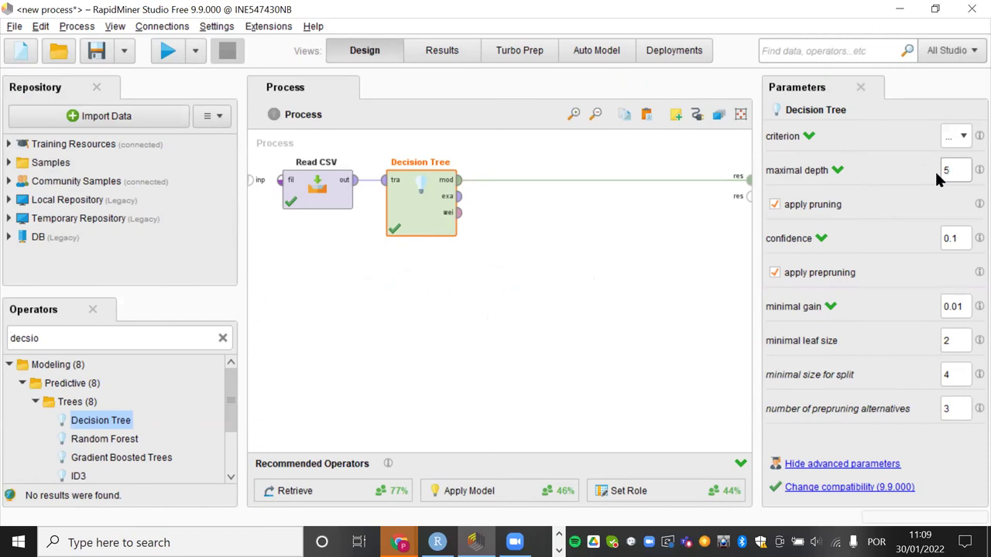
pyautogui.click(167, 51)
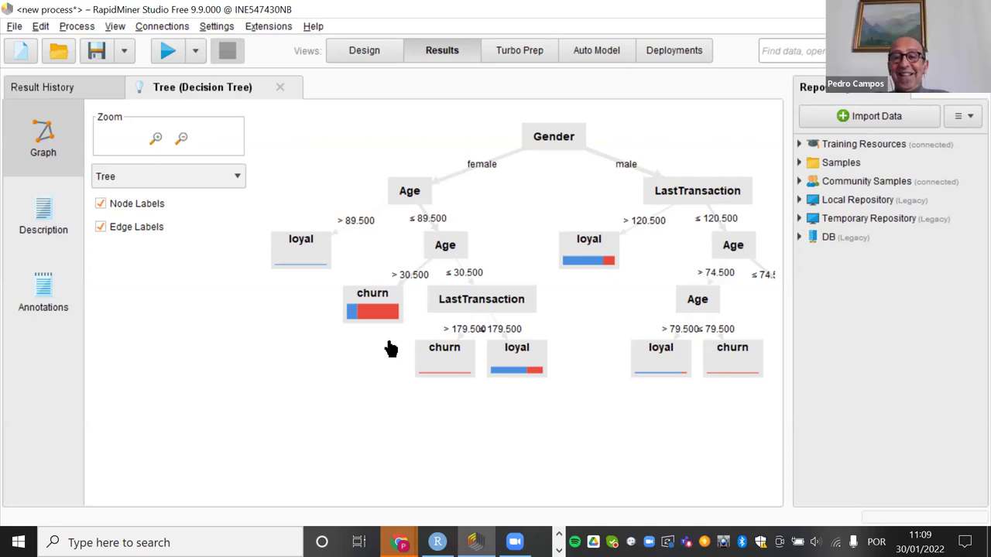
# Examine the shallower tree's rules, spreading apart the churn and loyal leaves below the female branch's LastTransaction node
pyautogui.moveTo(316, 349)
pyautogui.mouseDown()
pyautogui.moveTo(240, 370)
pyautogui.moveTo(325, 358)
pyautogui.moveTo(318, 352)
pyautogui.mouseUp()
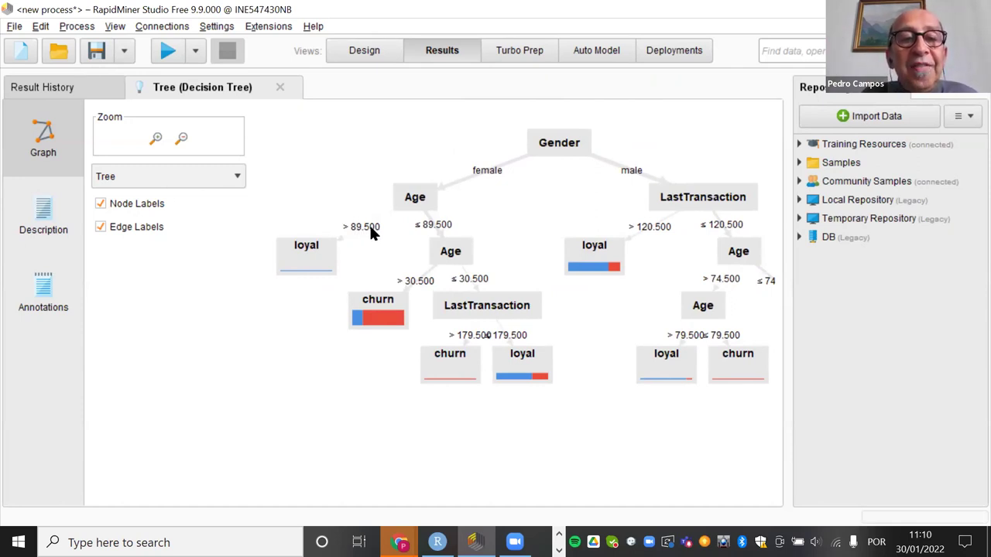
pyautogui.click(291, 276)
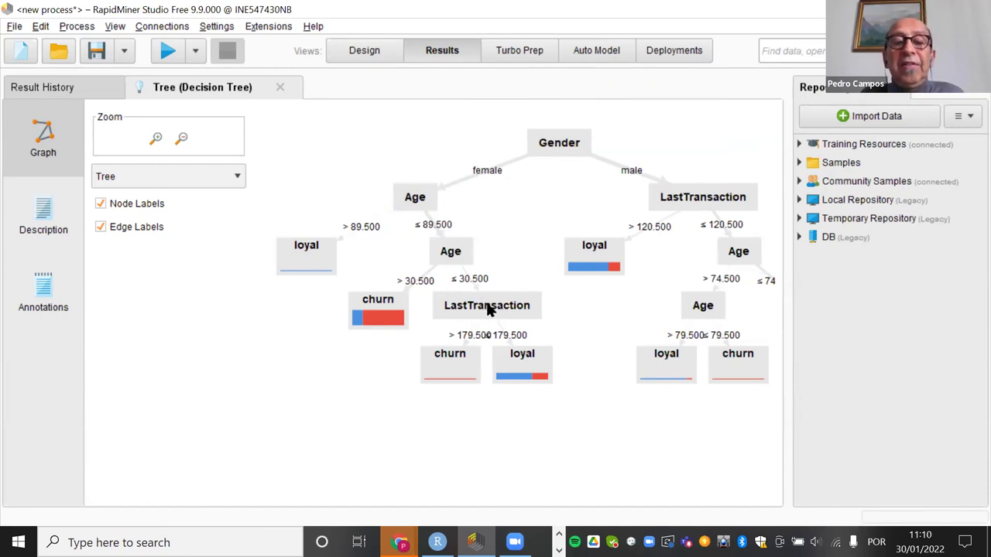
pyautogui.moveTo(457, 355); pyautogui.dragTo(421, 380)
pyautogui.moveTo(531, 364); pyautogui.dragTo(559, 396)
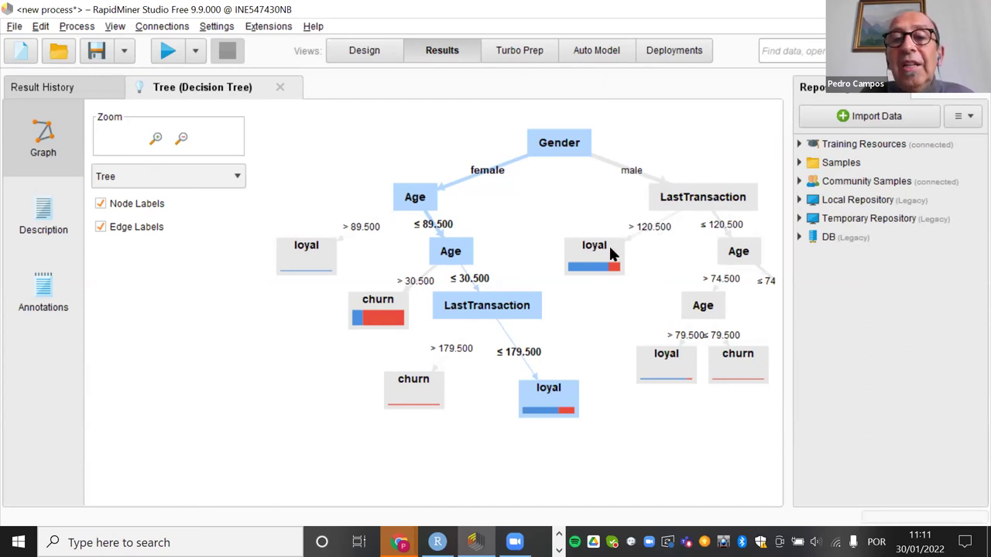
pyautogui.moveTo(603, 303); pyautogui.dragTo(569, 314)
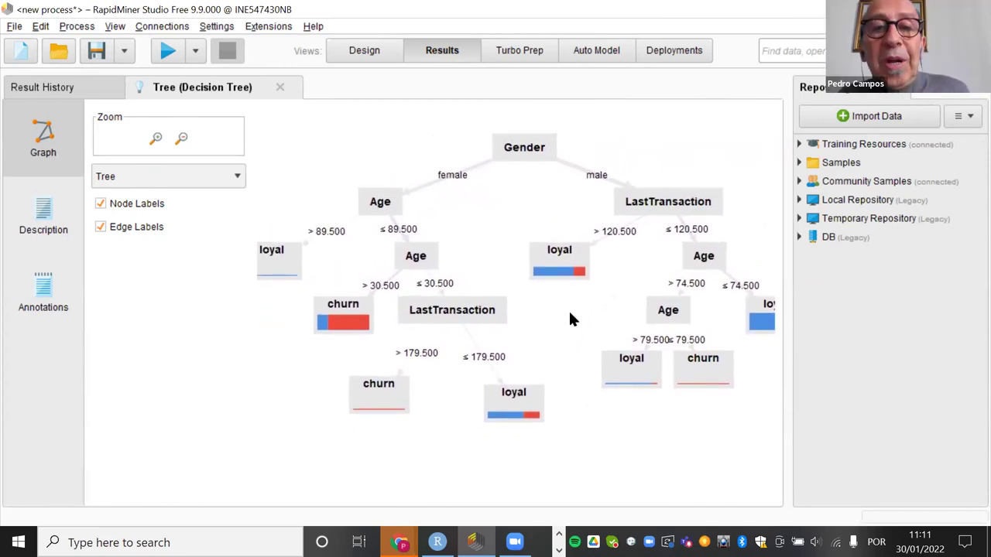